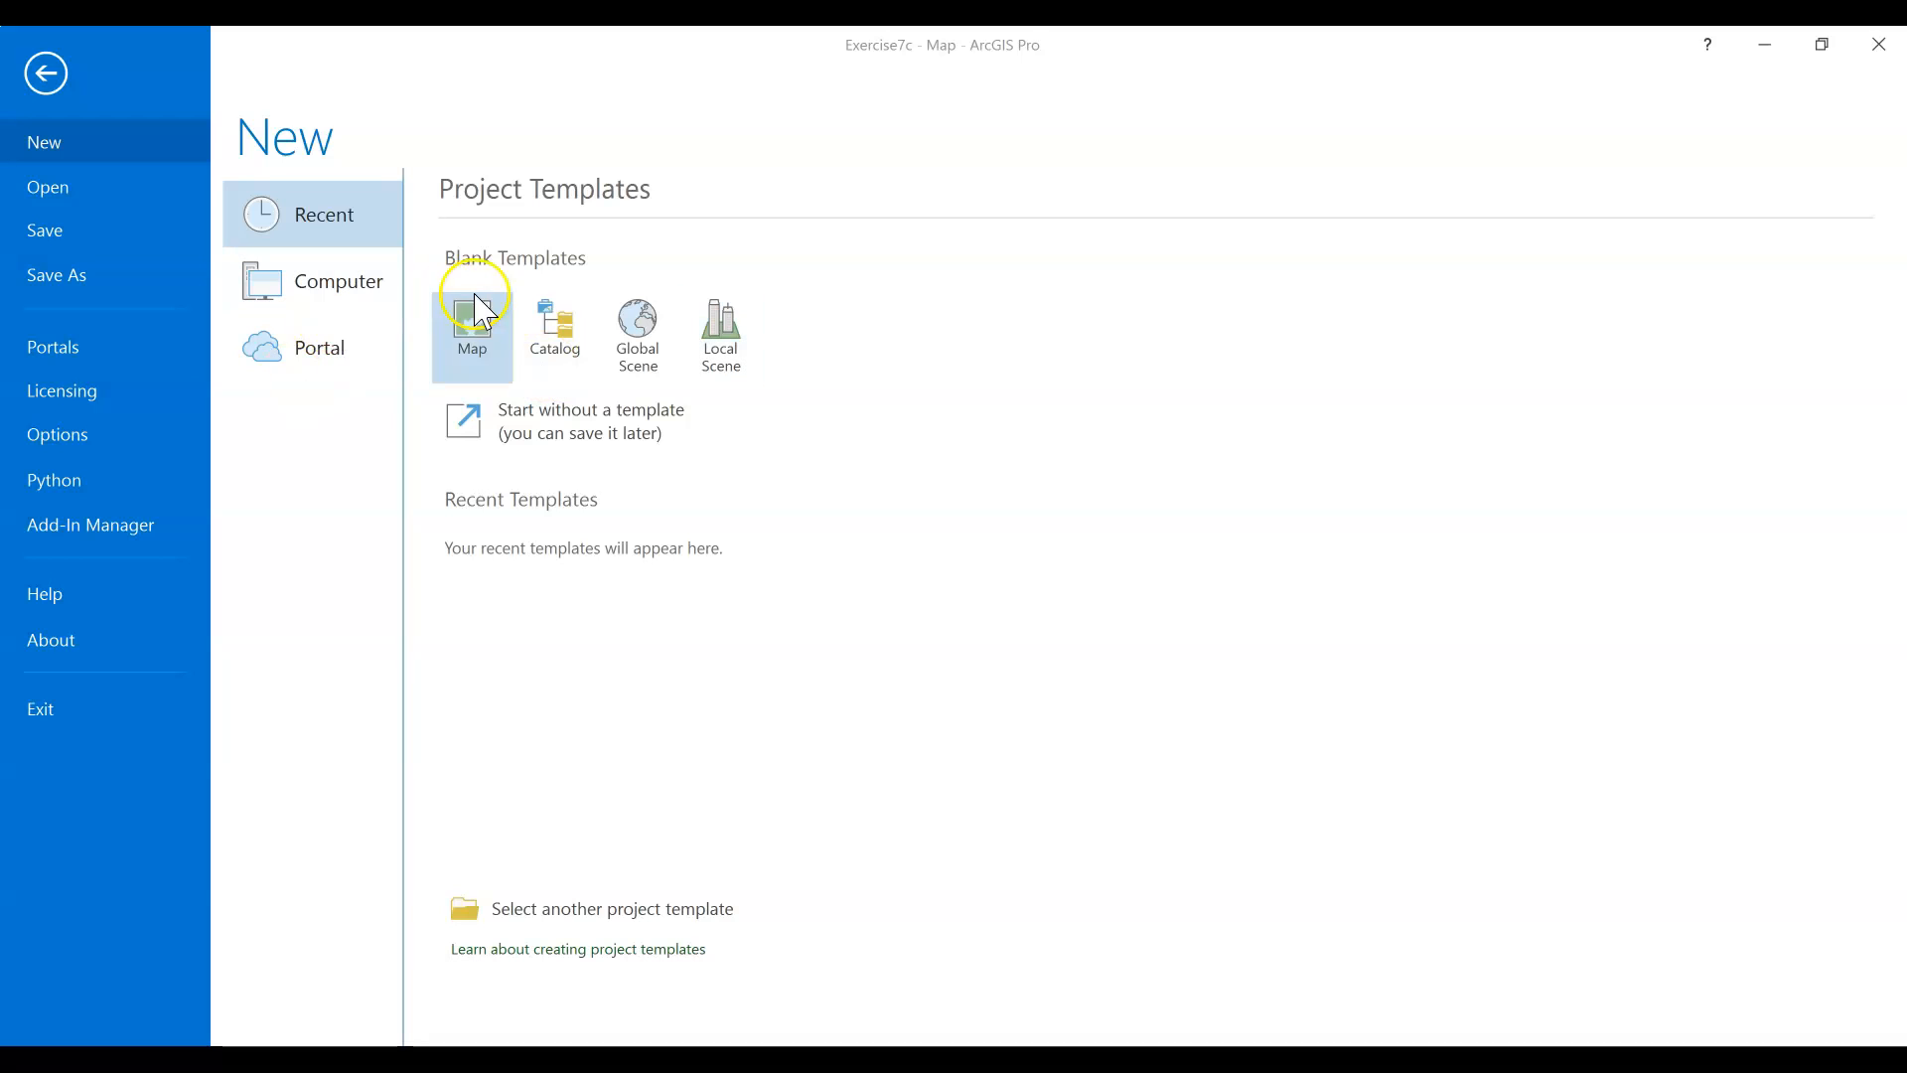
Try to create a new project named Exercise7c from the blank Map template in the default projects location
click(487, 331)
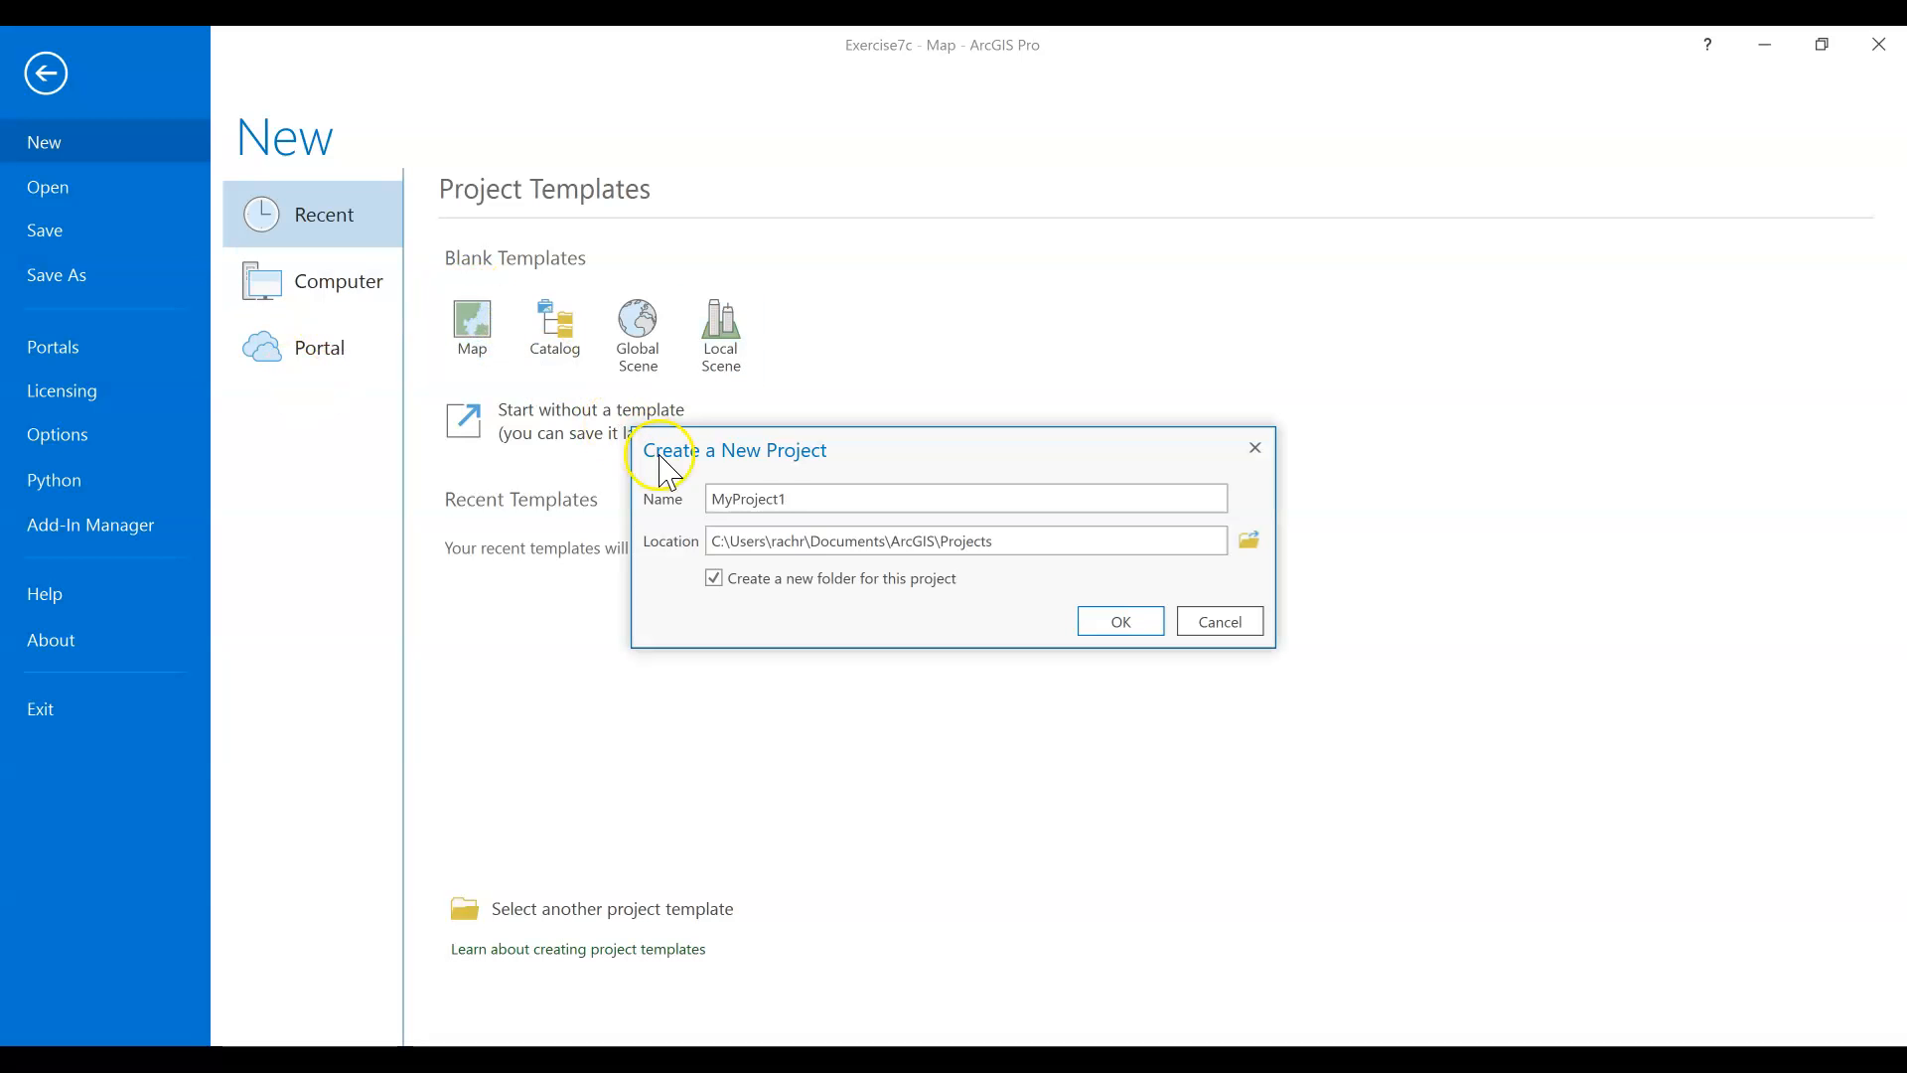
drag(807, 502, 683, 503)
text(E)
click(1130, 620)
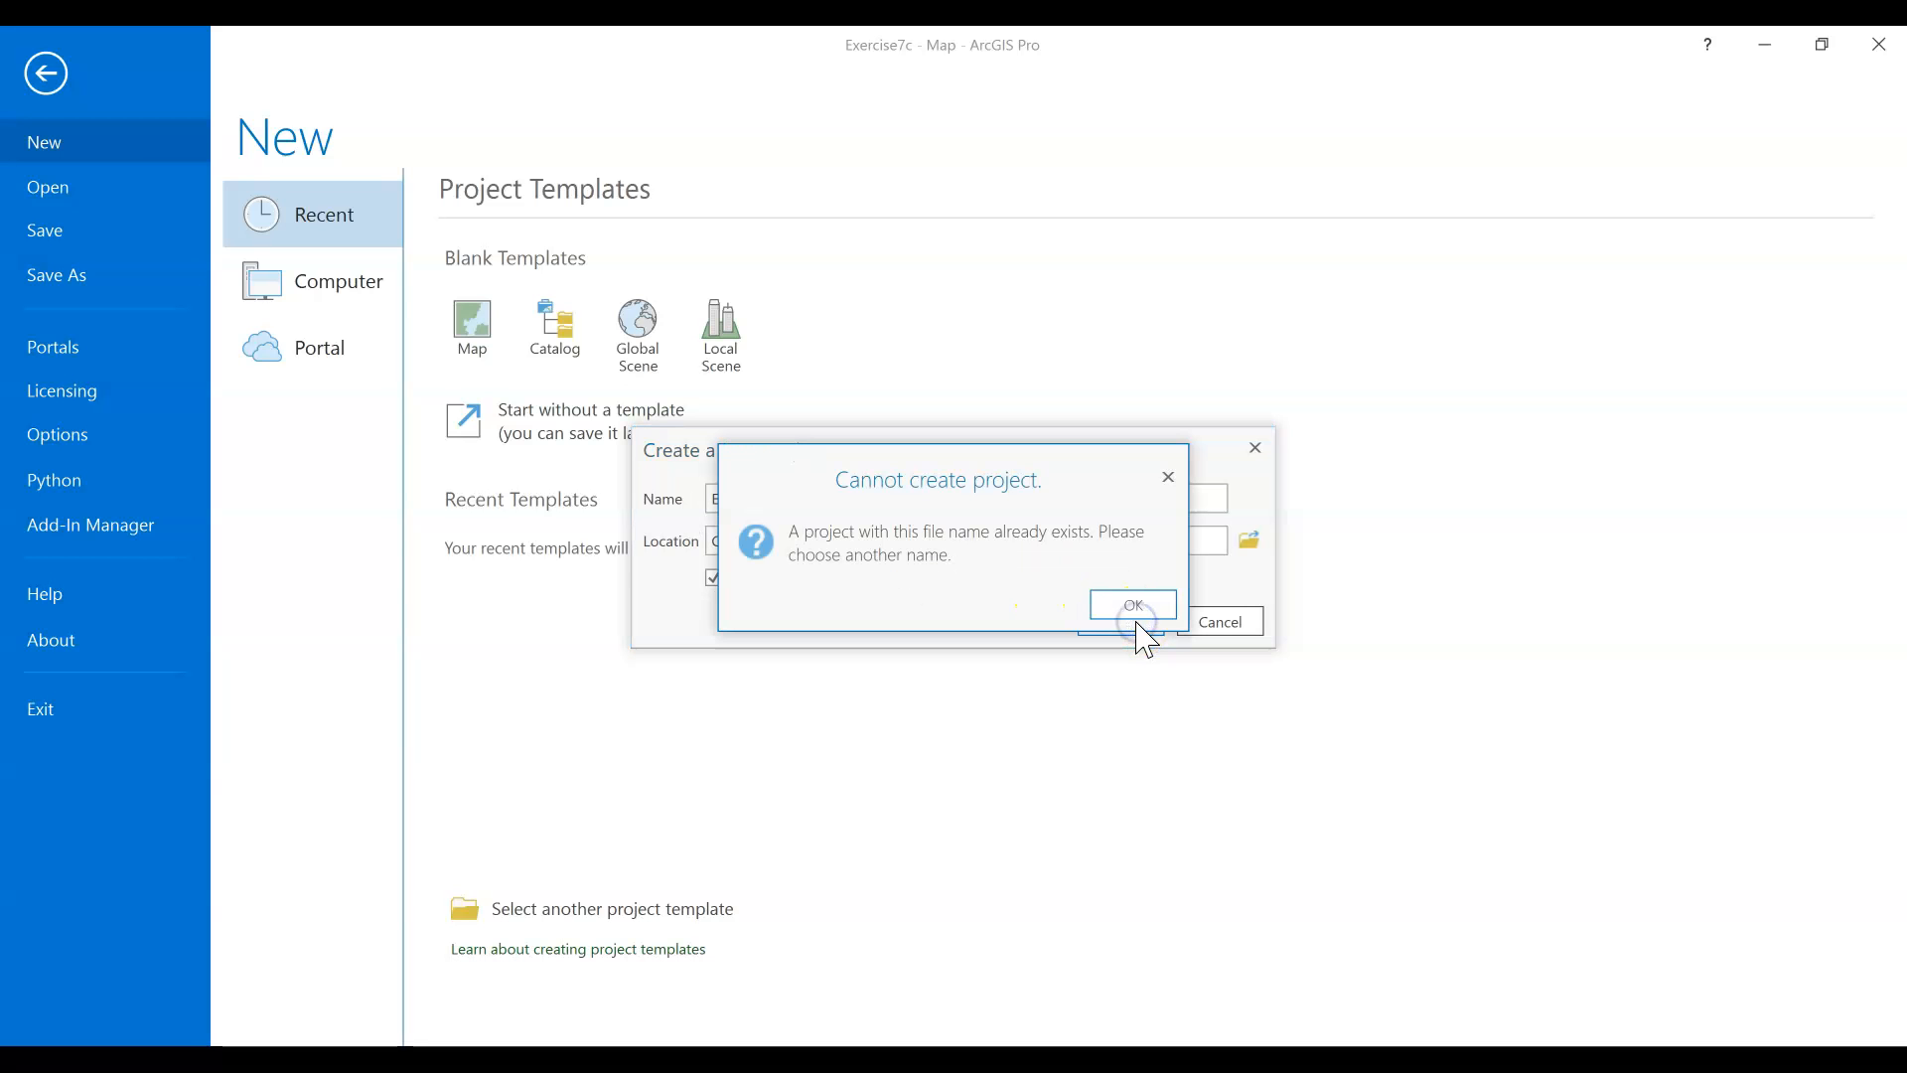
click(1129, 605)
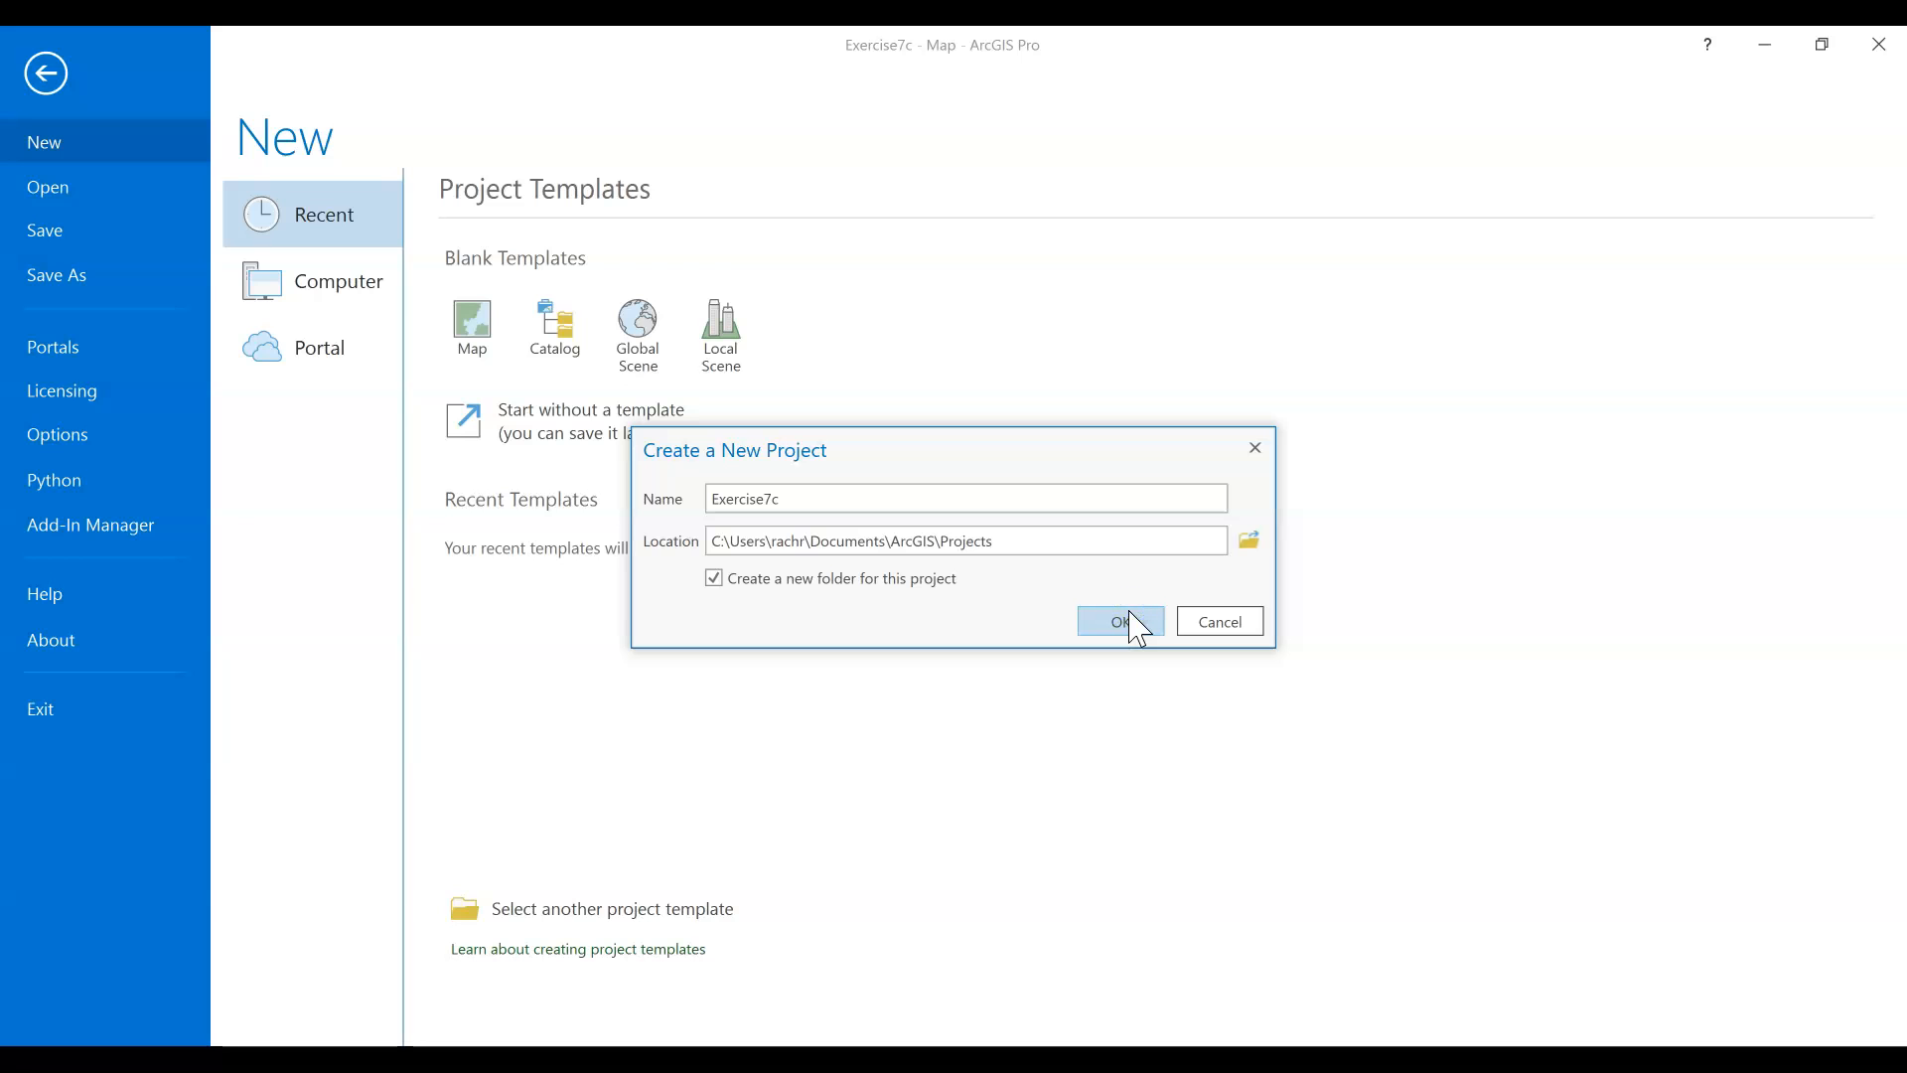
click(1134, 624)
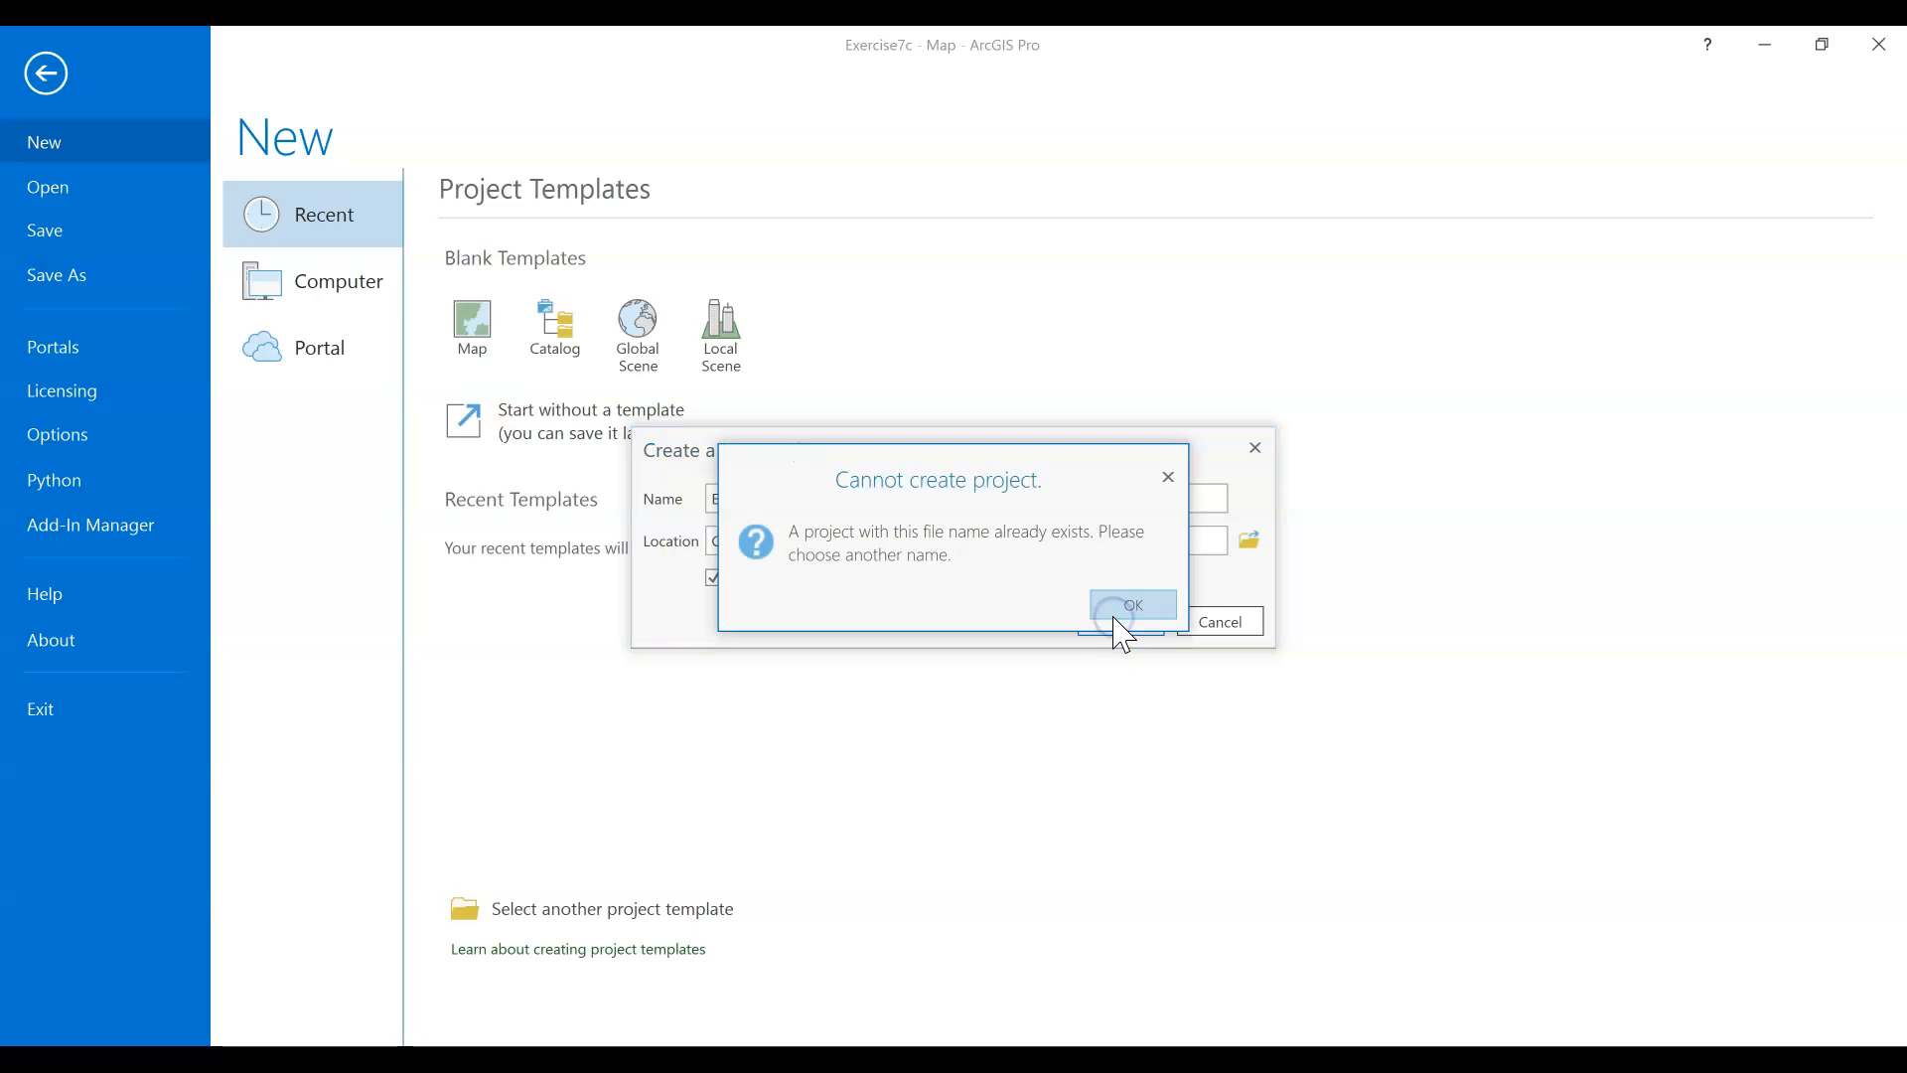
click(1113, 617)
Rename the new project Exercise_7c and create it, discarding the changes to the open Exercise7c project
click(856, 501)
key(BackSpace)
key(BackSpace)
text(_7c)
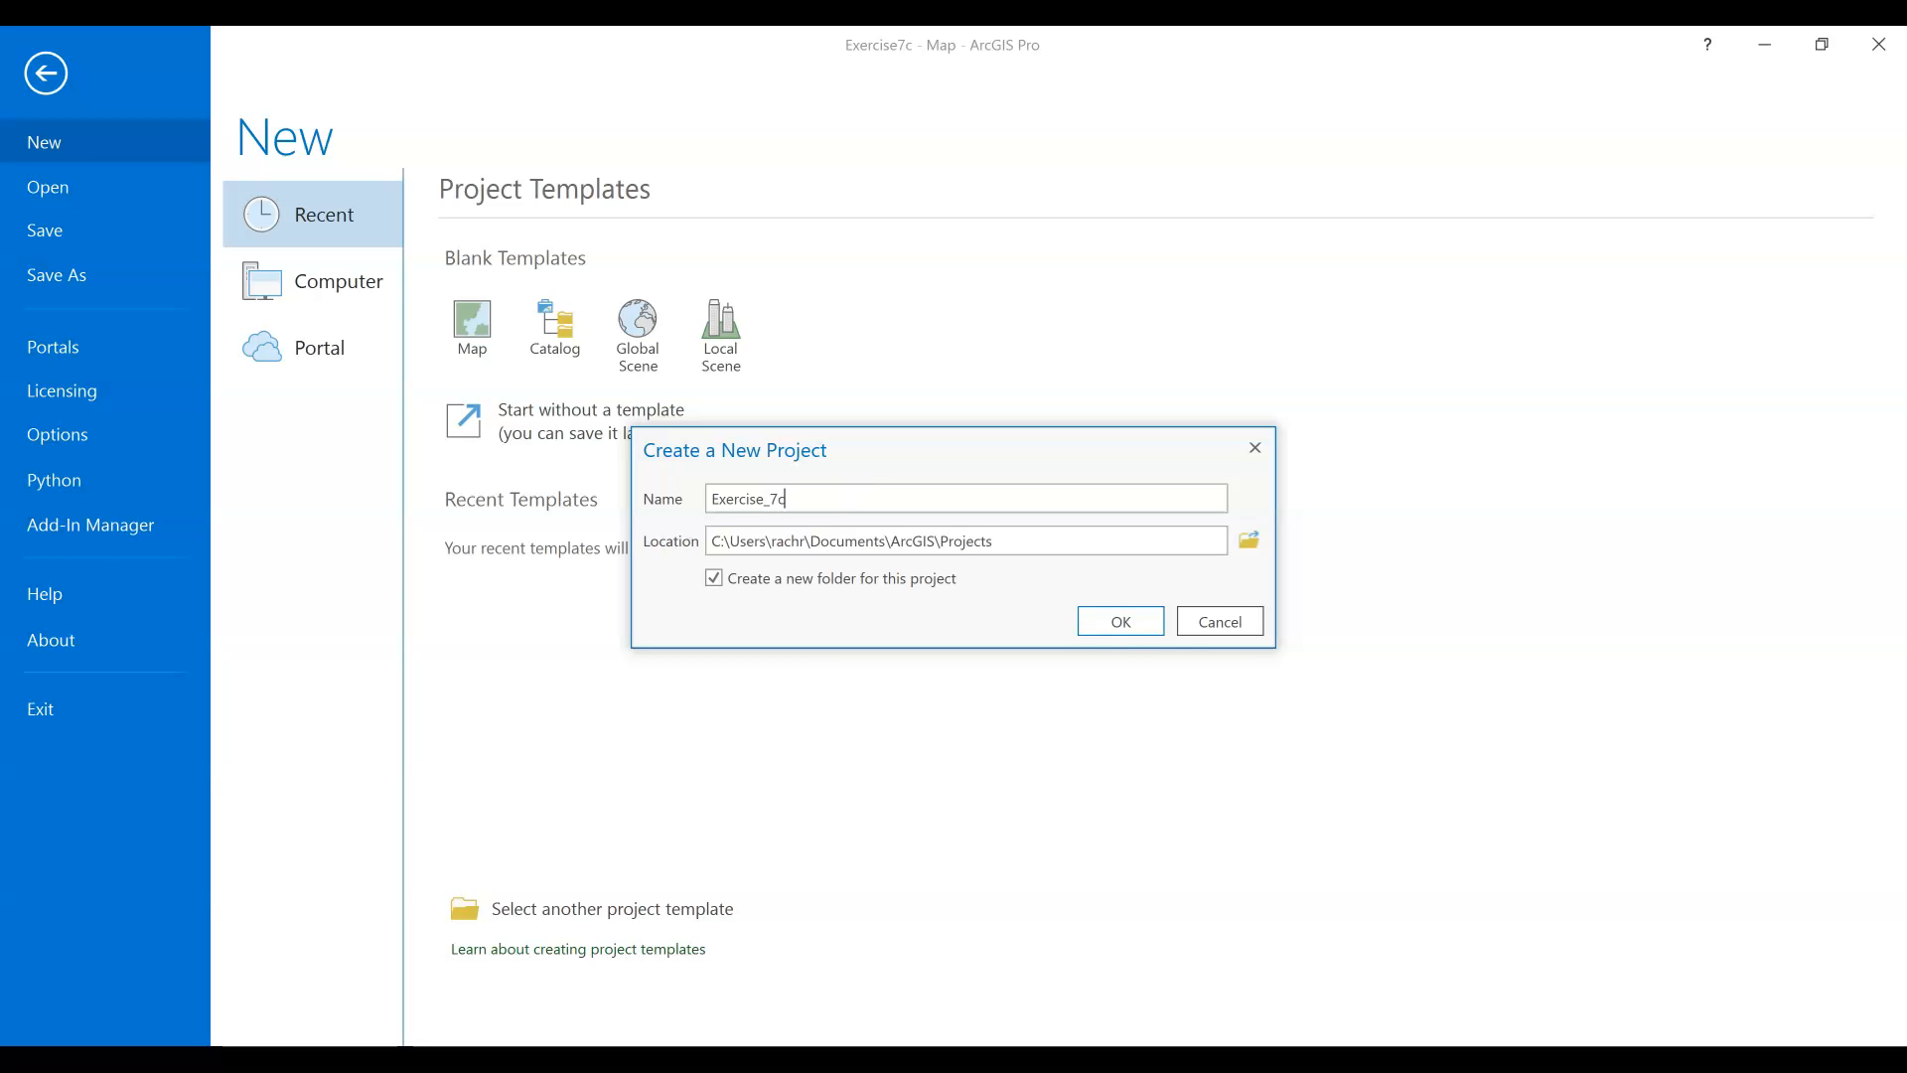
click(1110, 623)
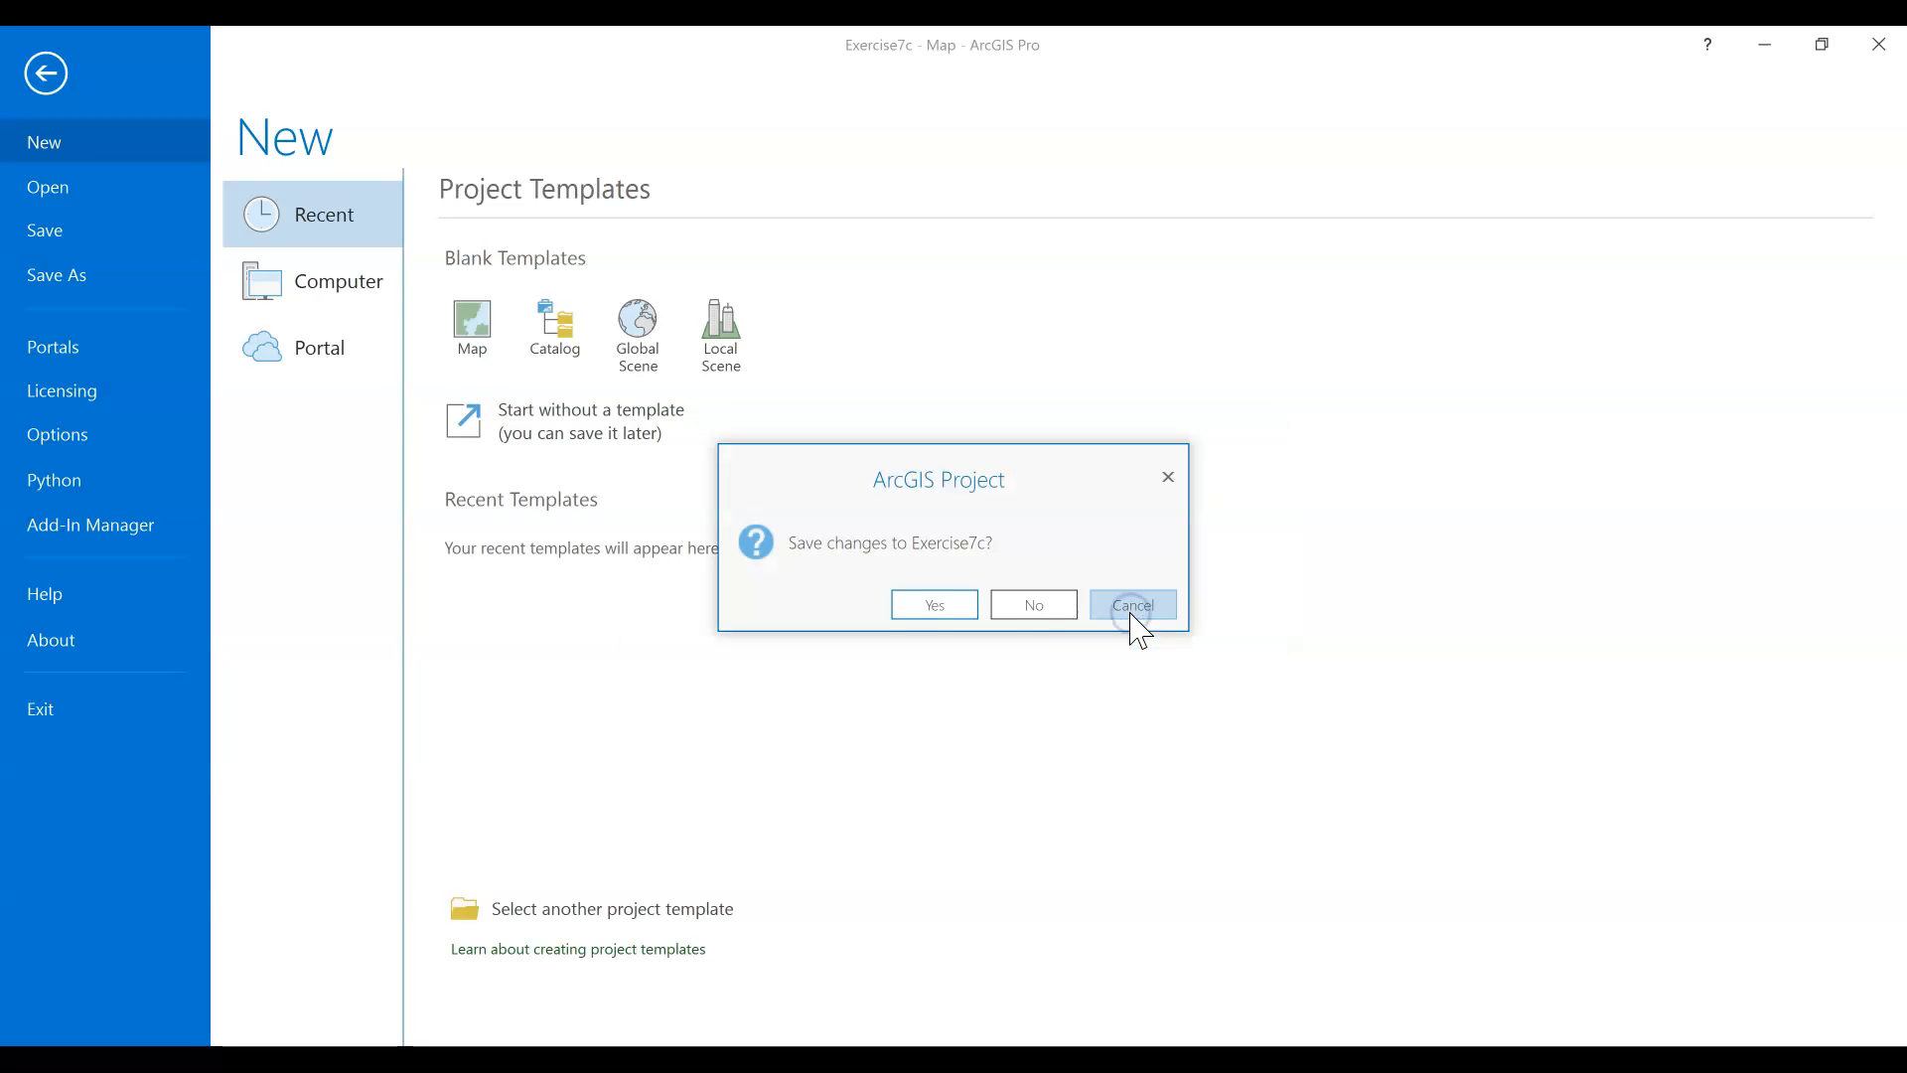
click(1031, 616)
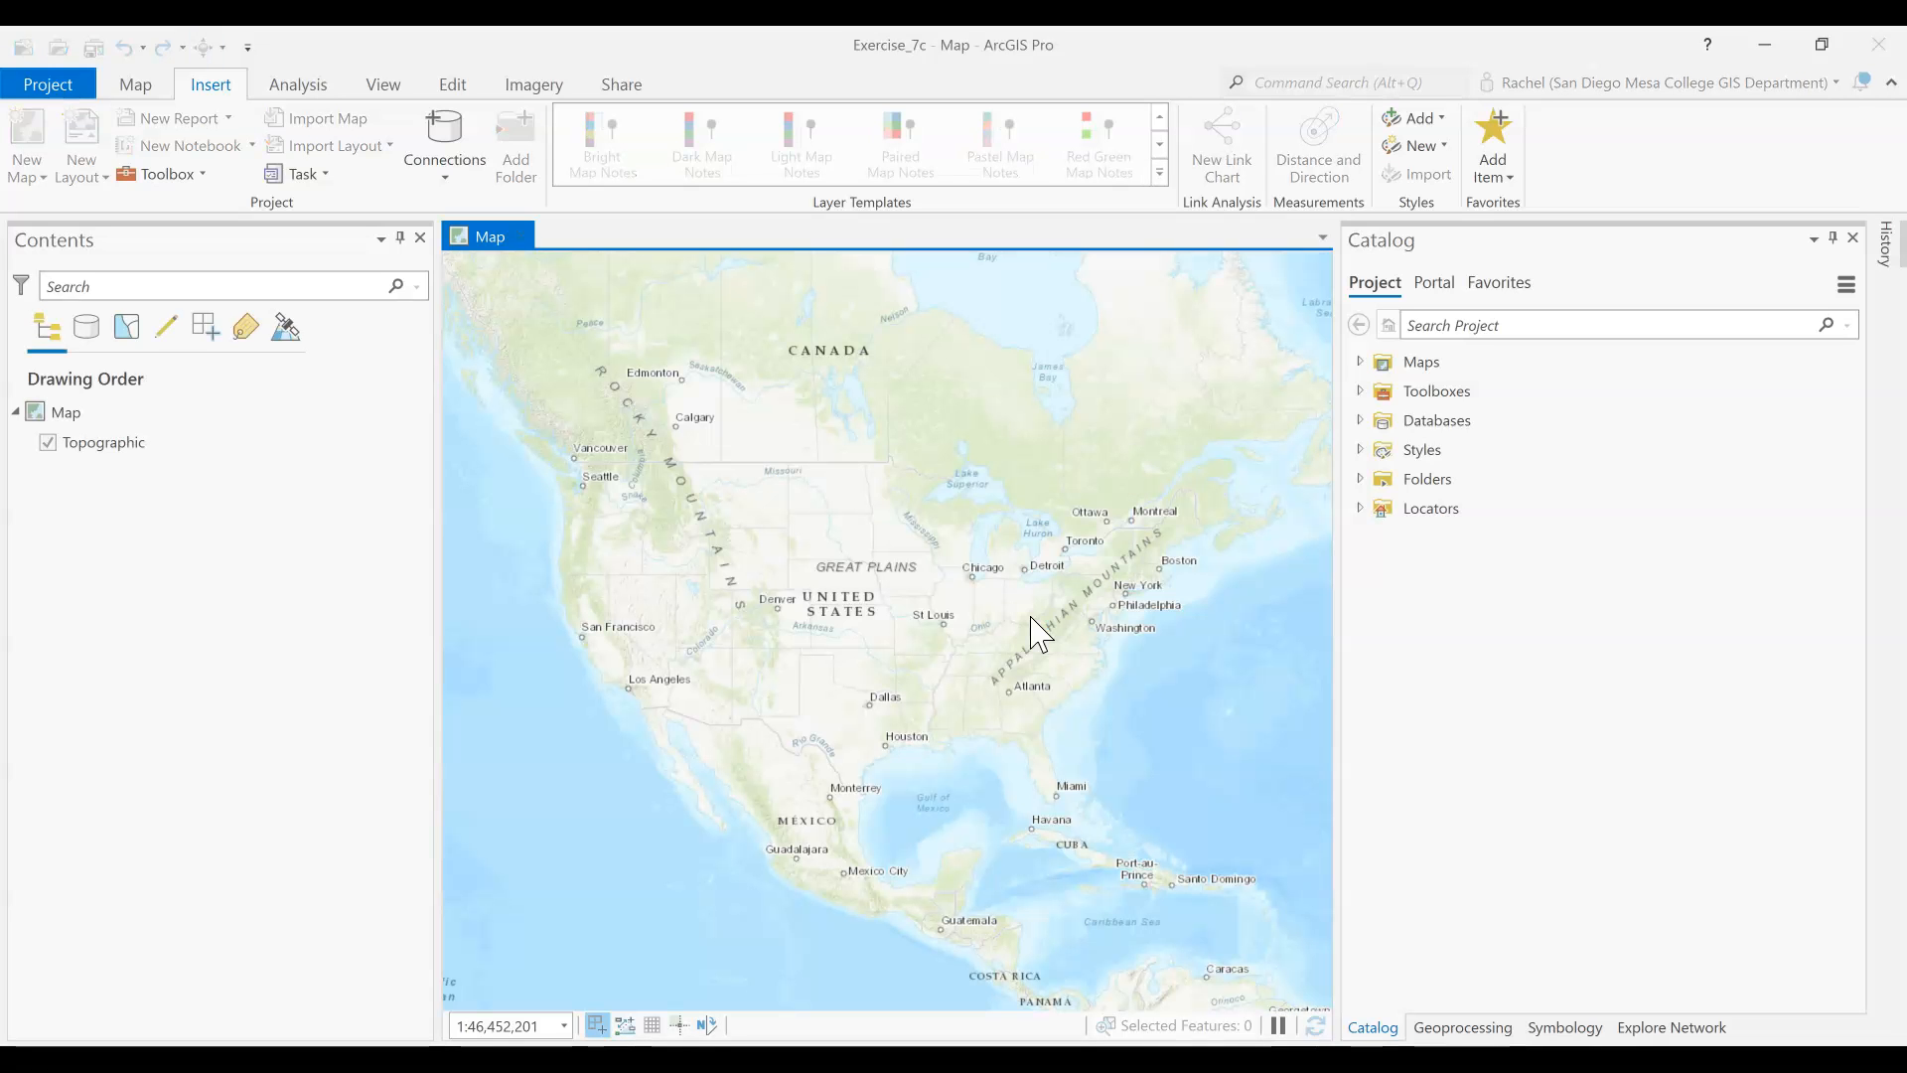
Start a new folder connection for the project and browse up to the Computer level
click(1362, 482)
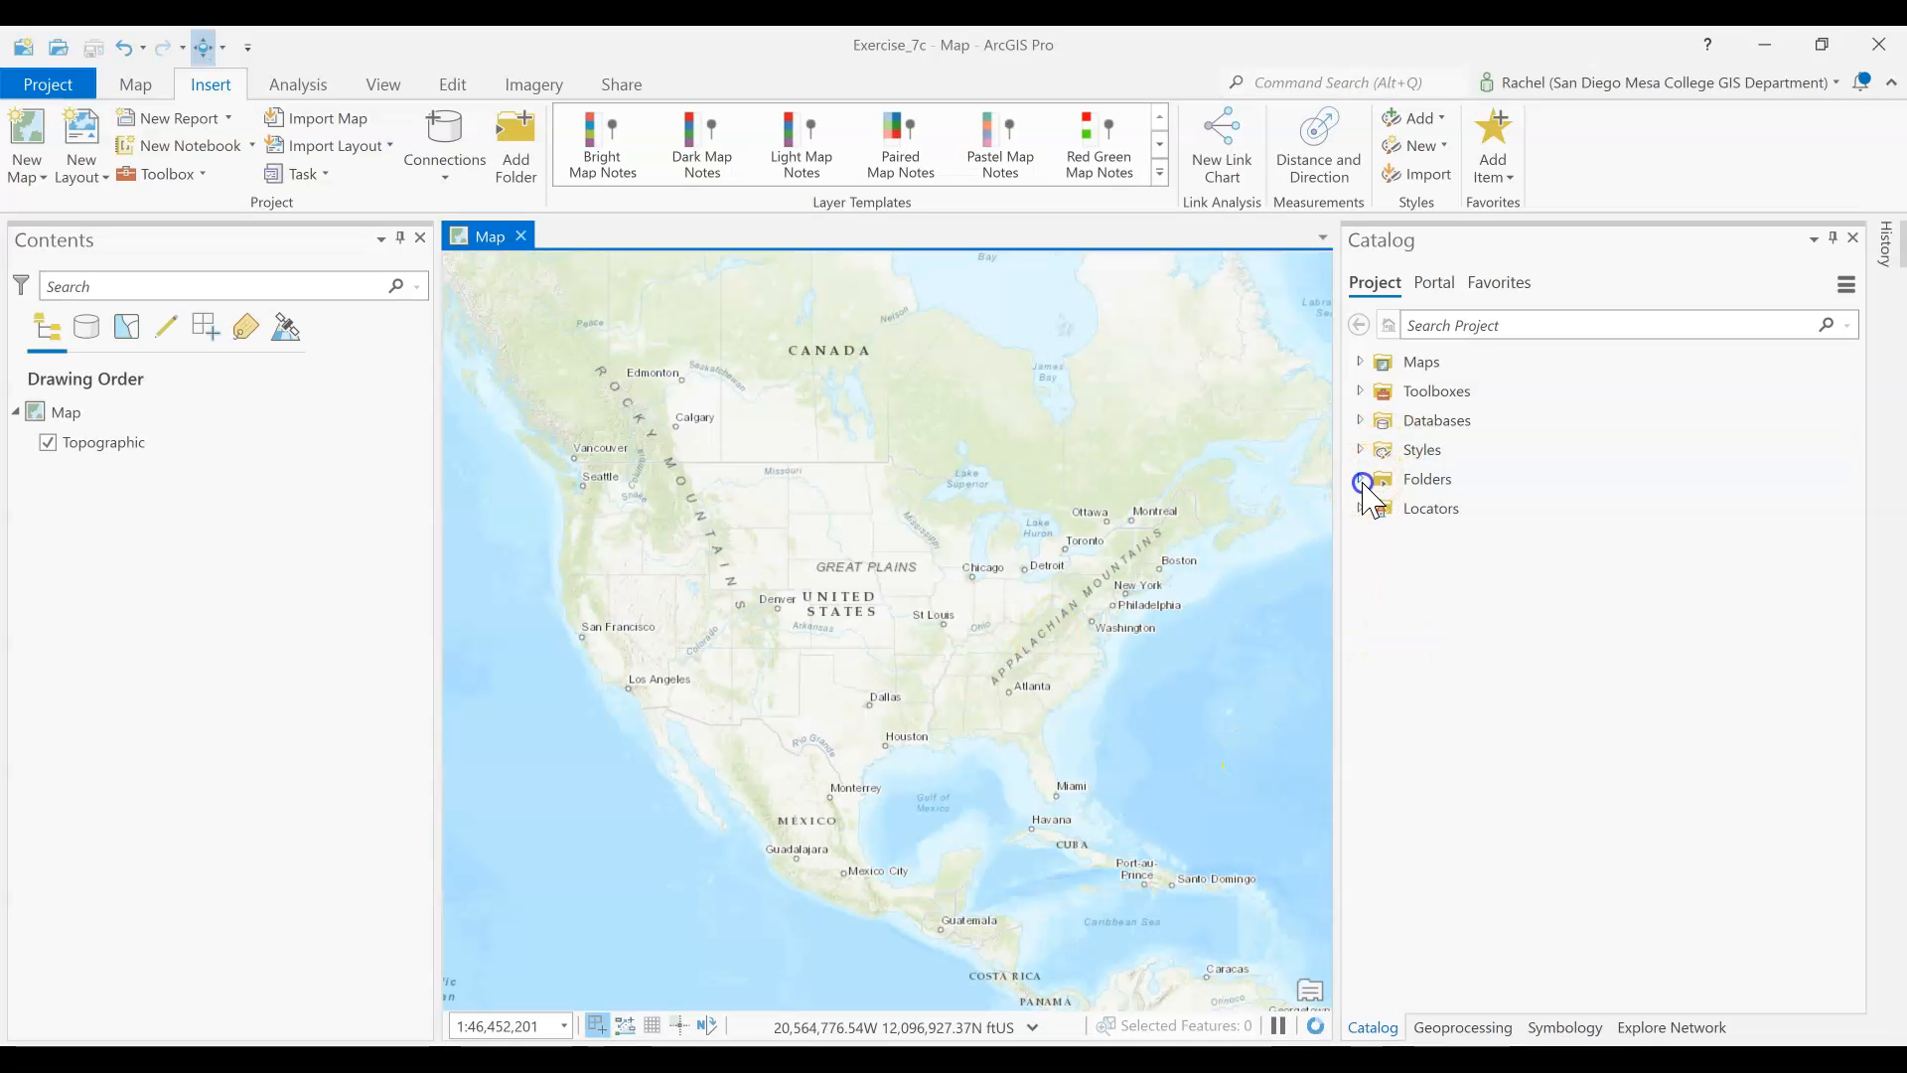
click(1388, 481)
right_click(1391, 485)
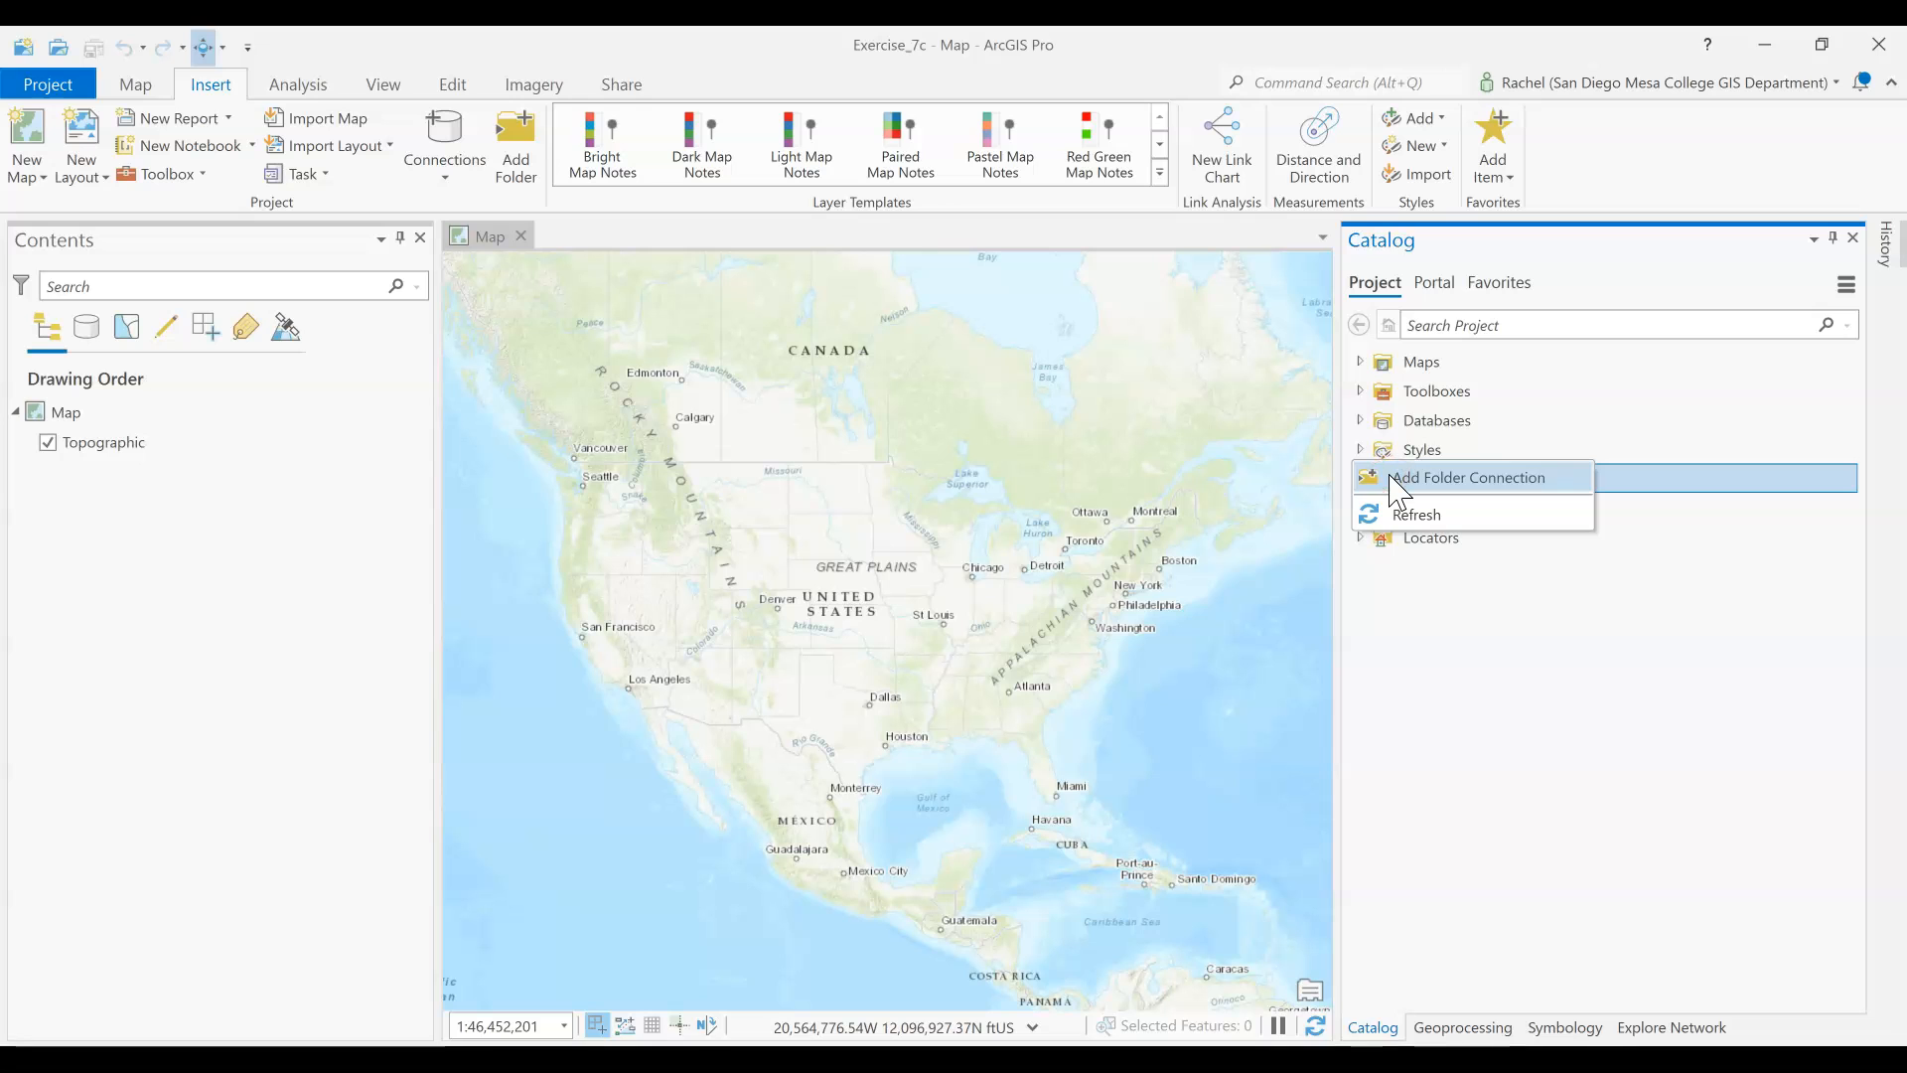
click(1400, 484)
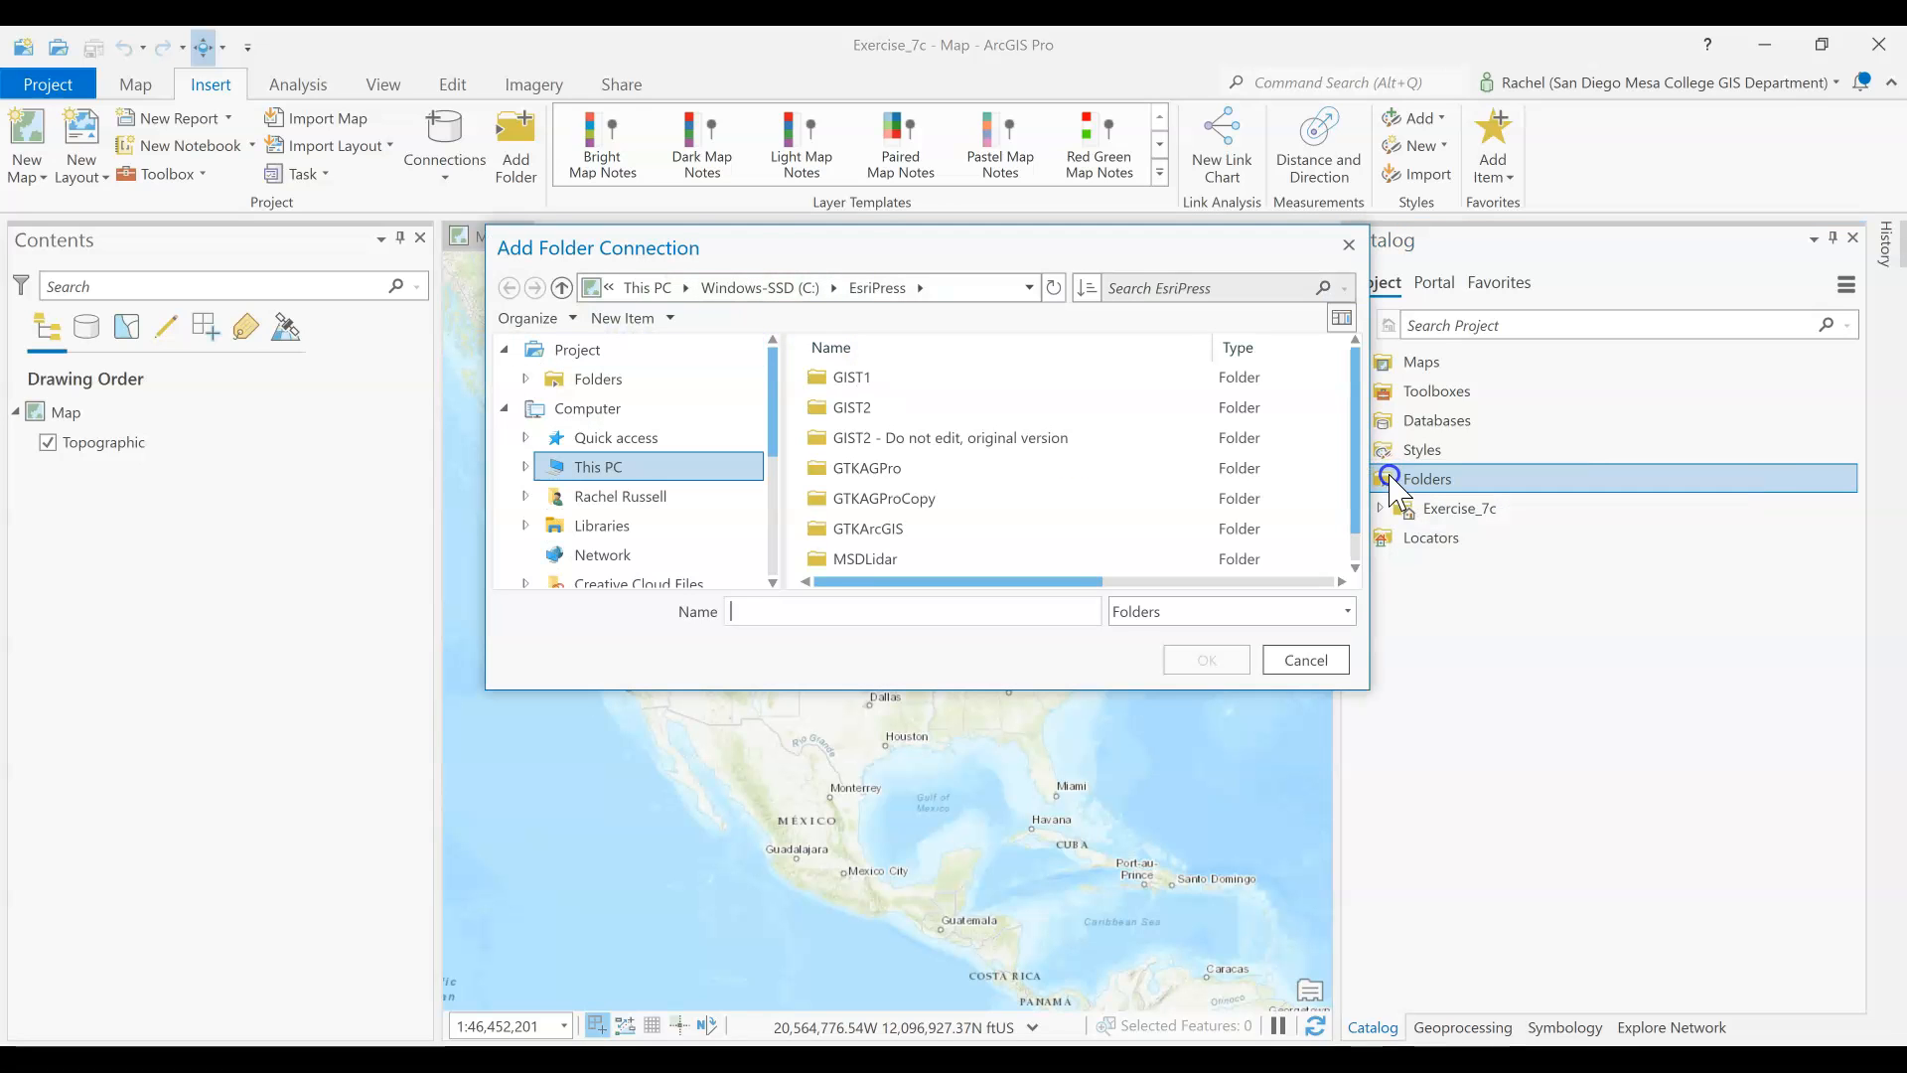
click(764, 284)
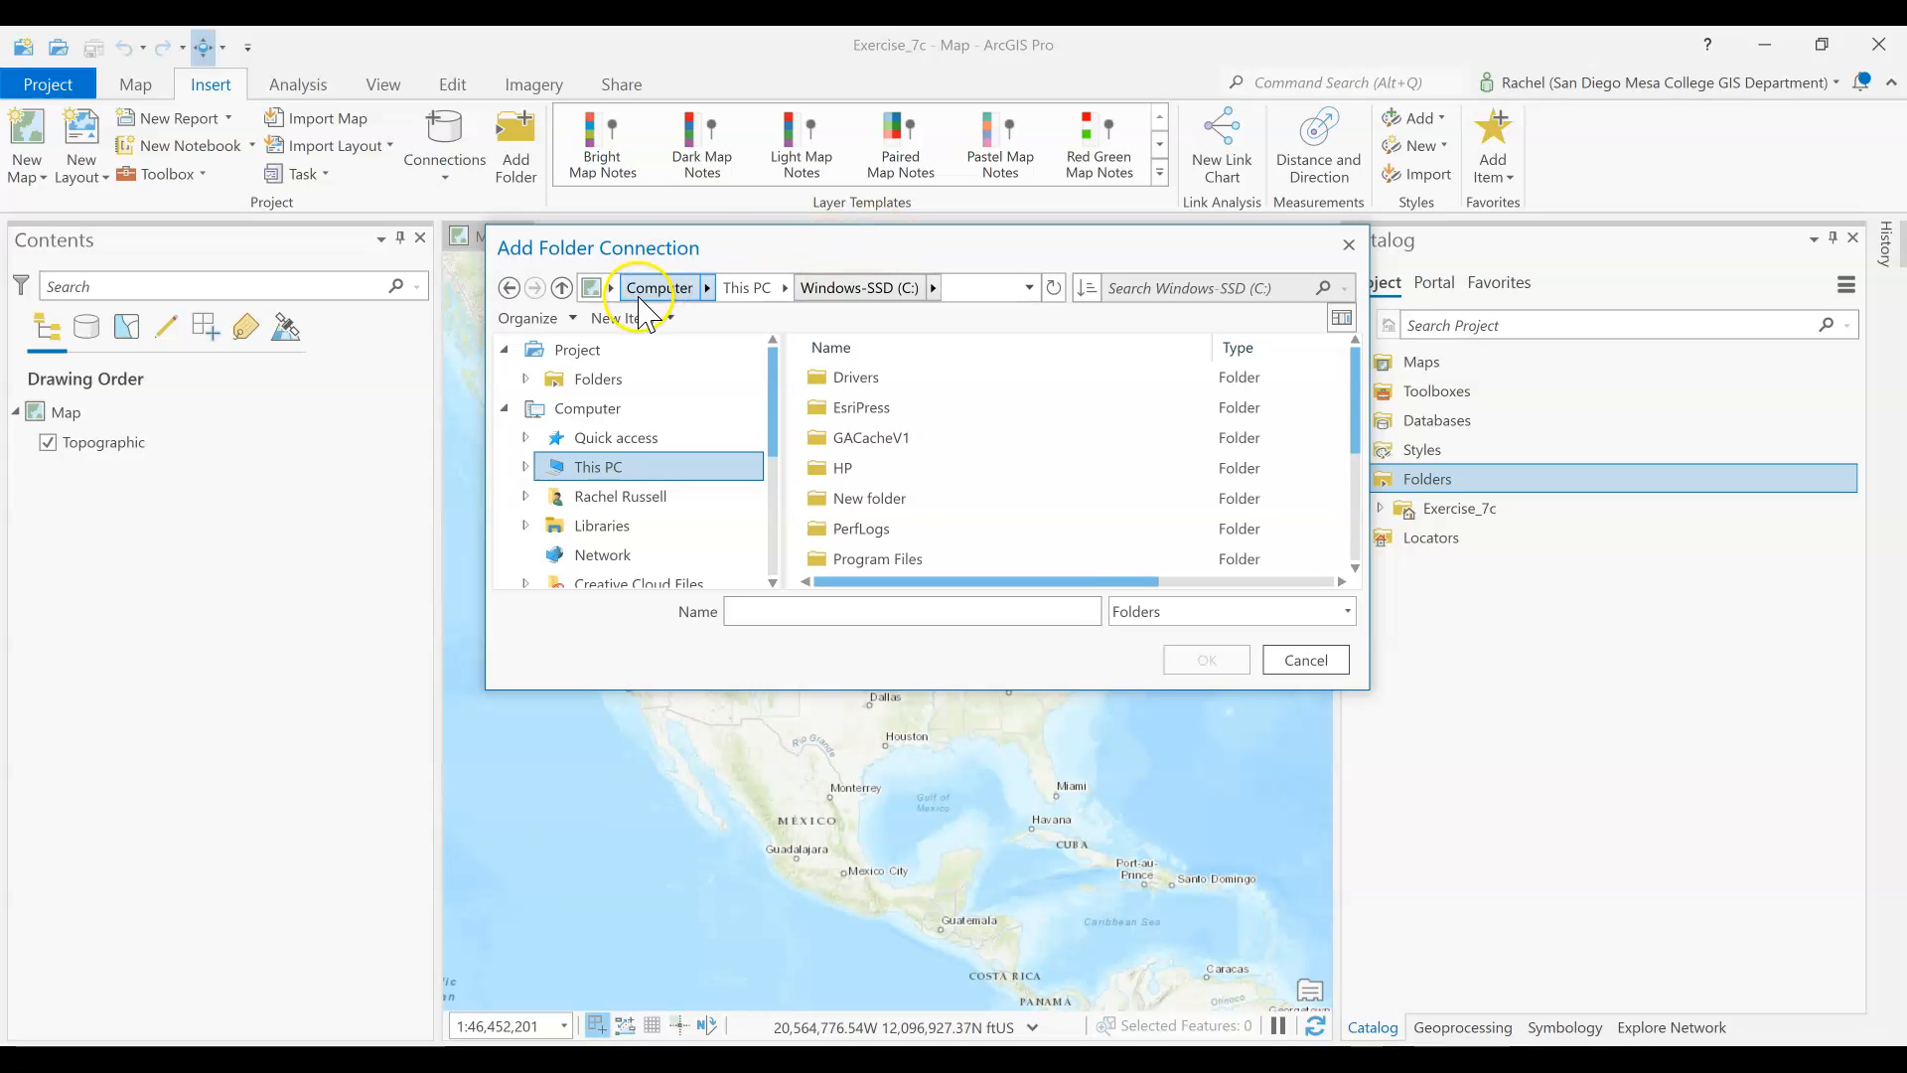
click(655, 290)
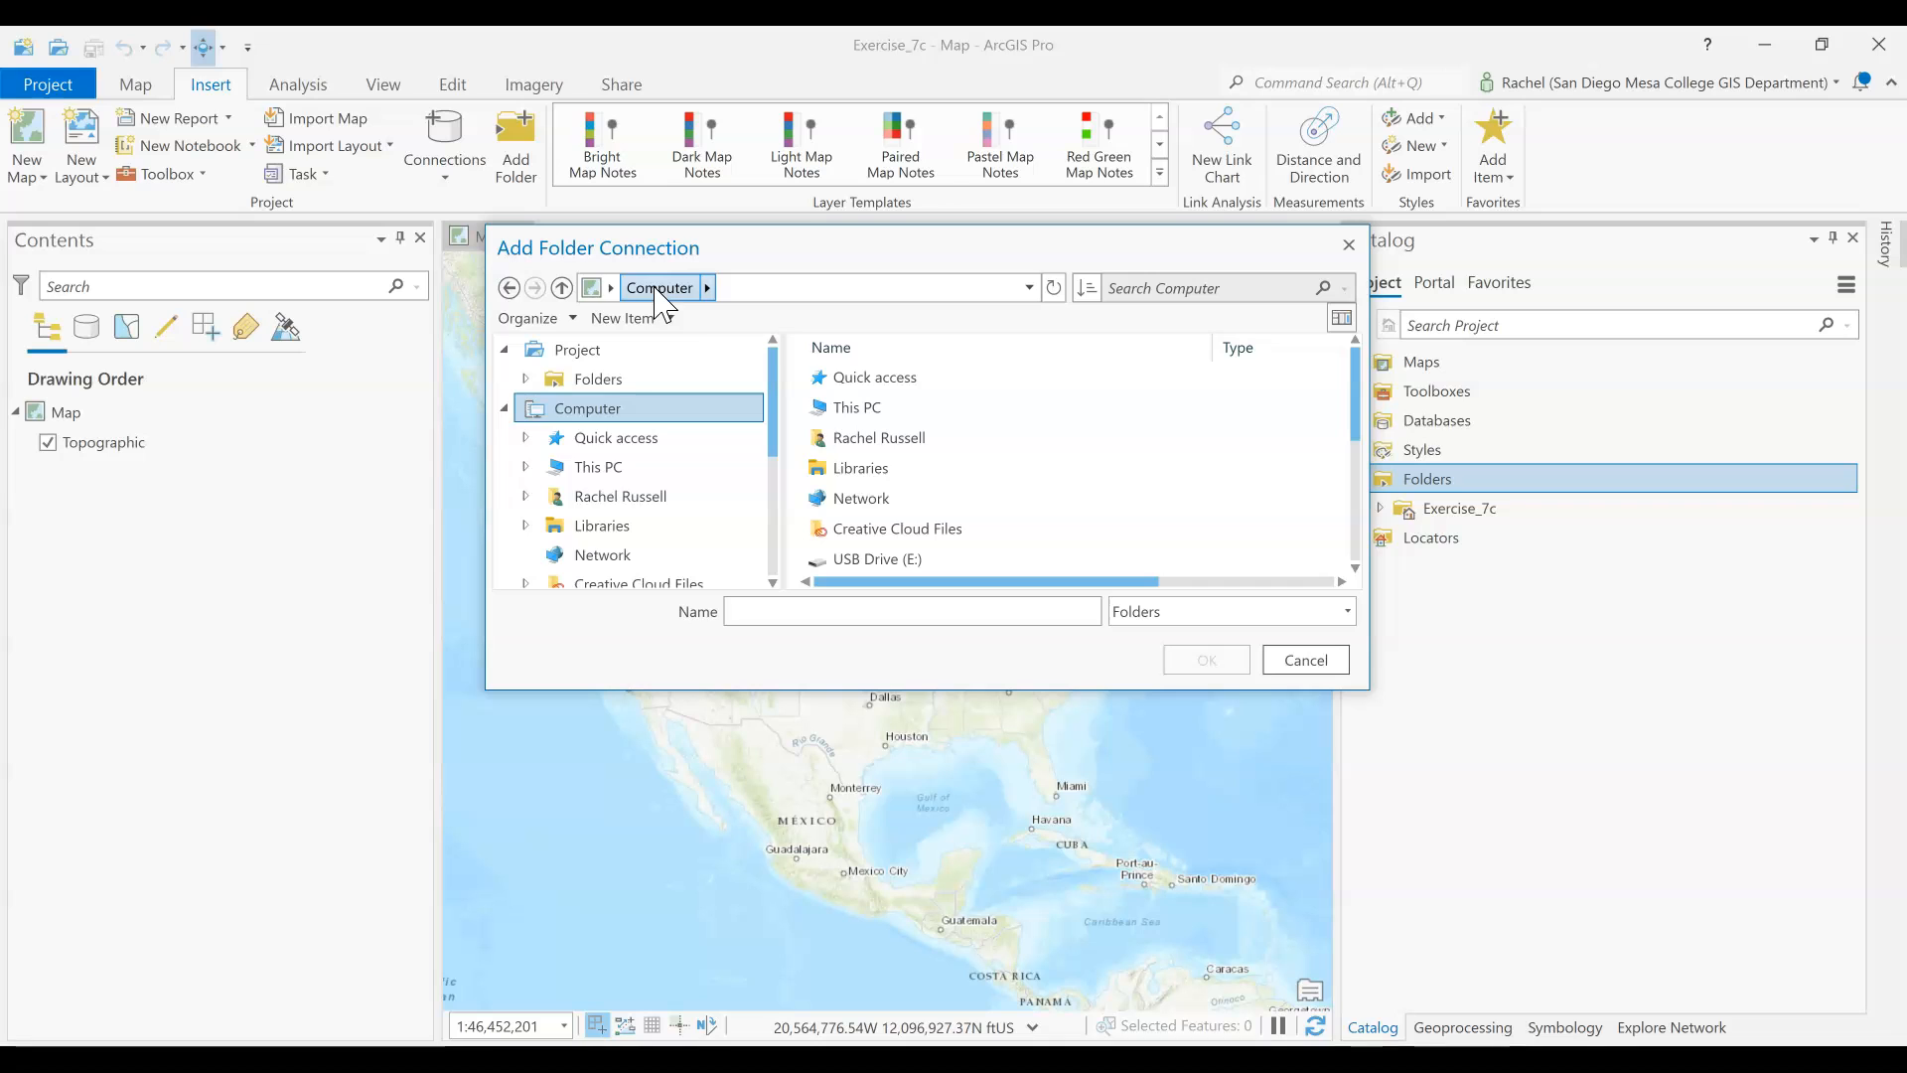
scroll(1098, 527, down, 2)
scroll(939, 409, up, 2)
scroll(938, 409, down, 3)
scroll(939, 412, up, 3)
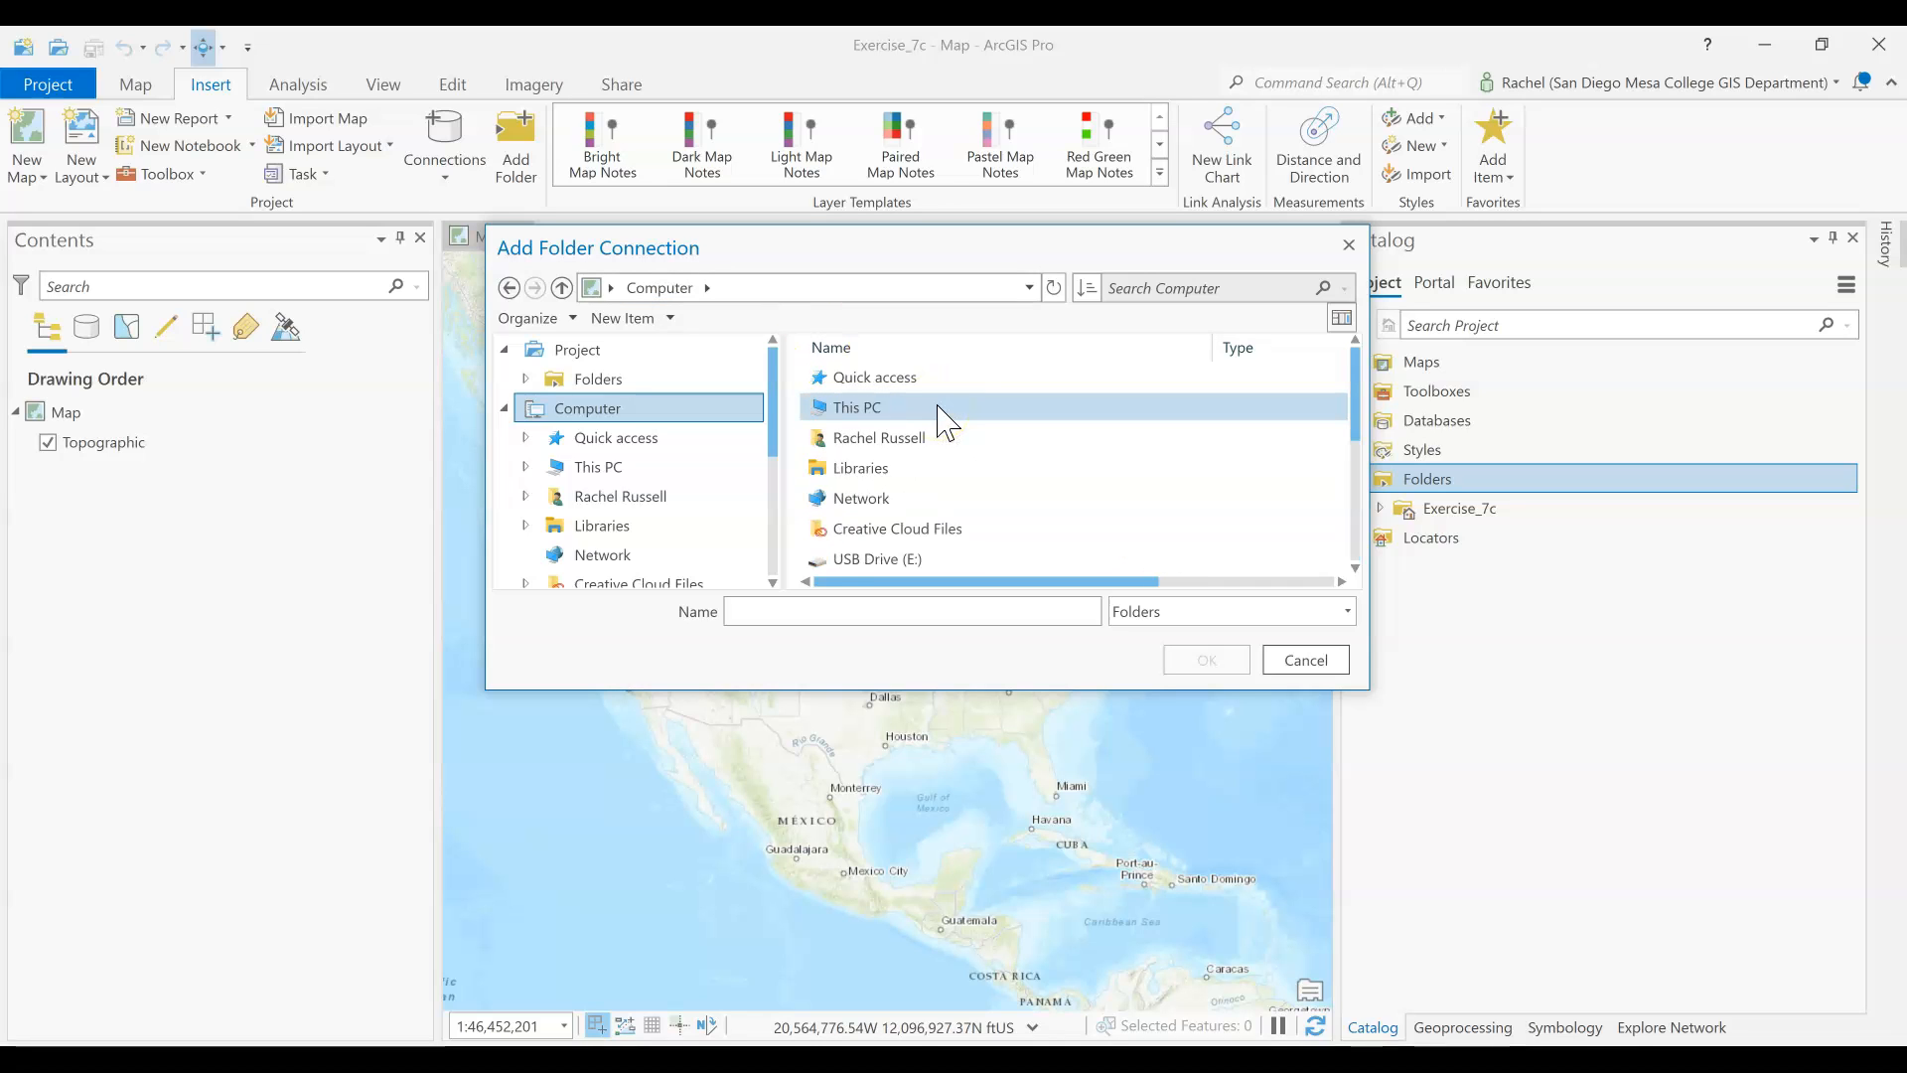
Connect the project to the GTKAGProCopy folder in EsriPress on This PC's Windows-SSD (C:) drive
double_click(860, 408)
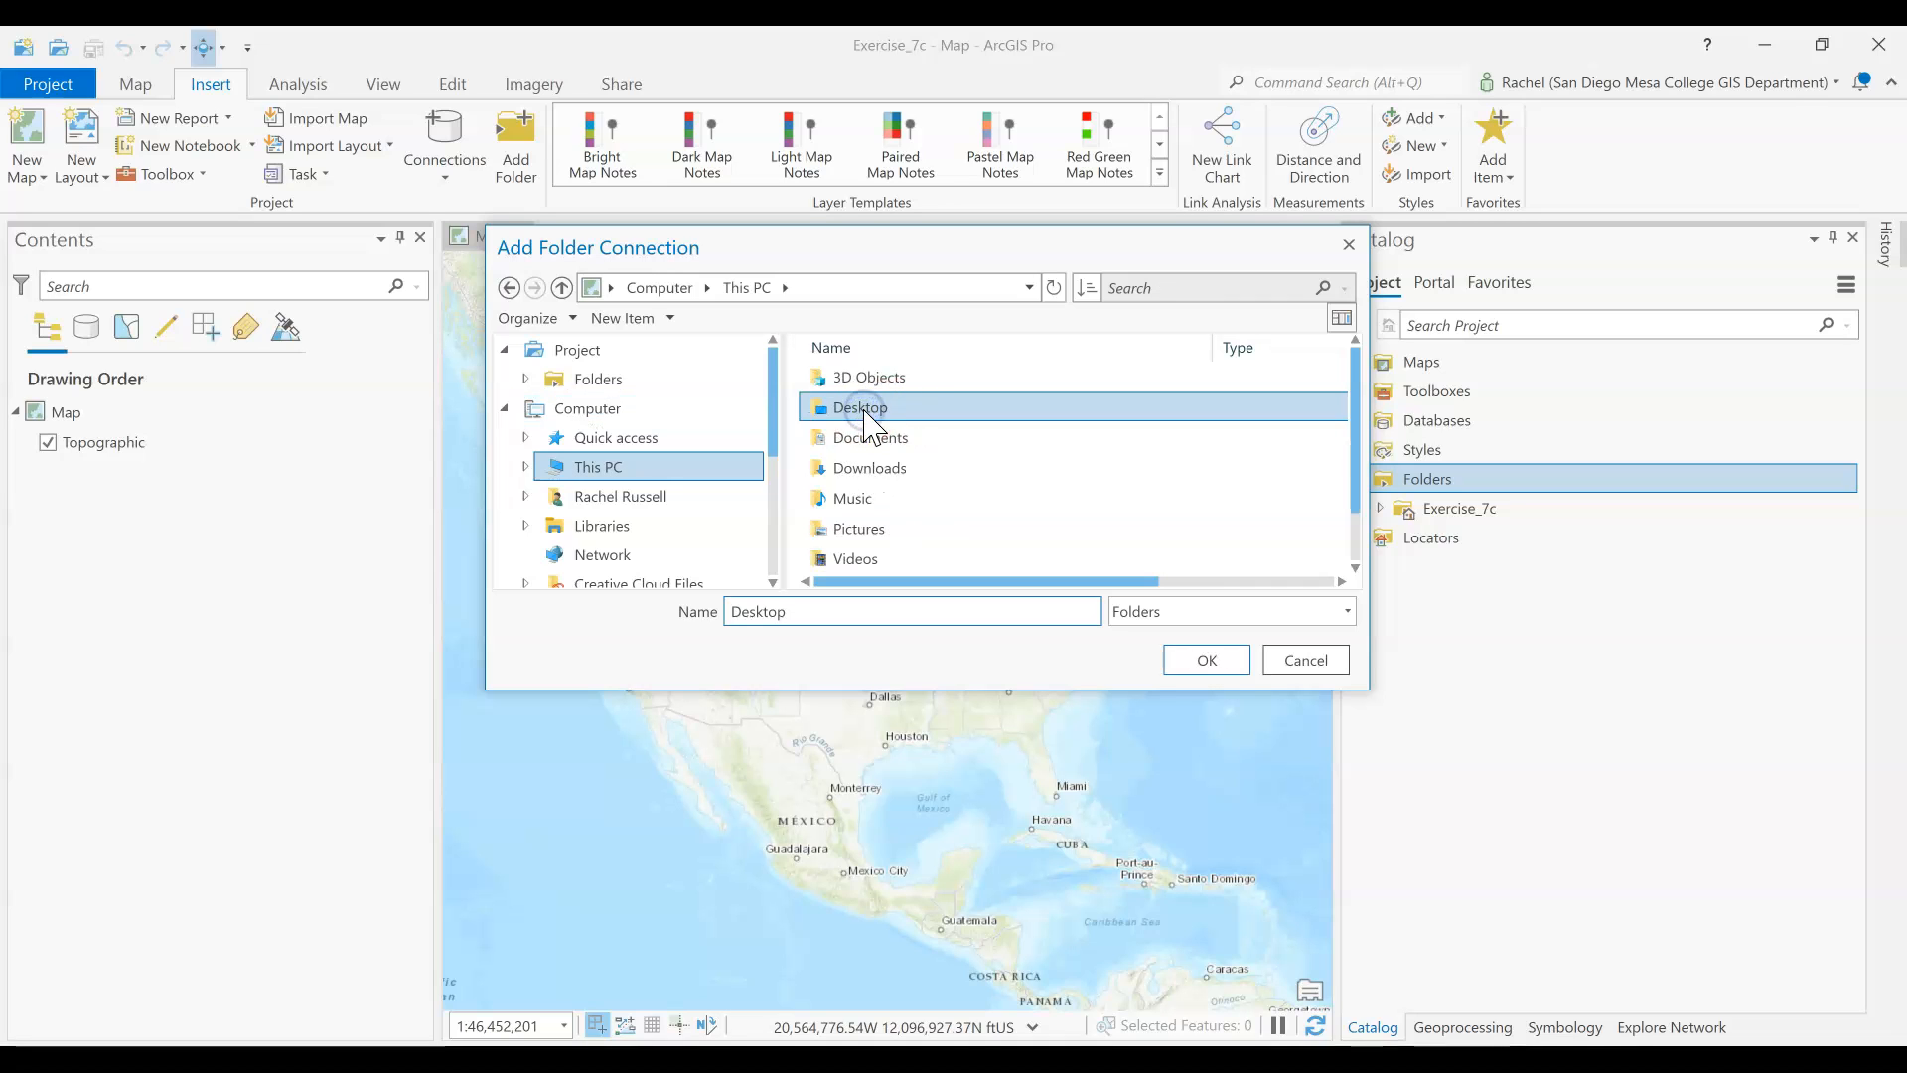
scroll(884, 442, down, 1)
double_click(902, 528)
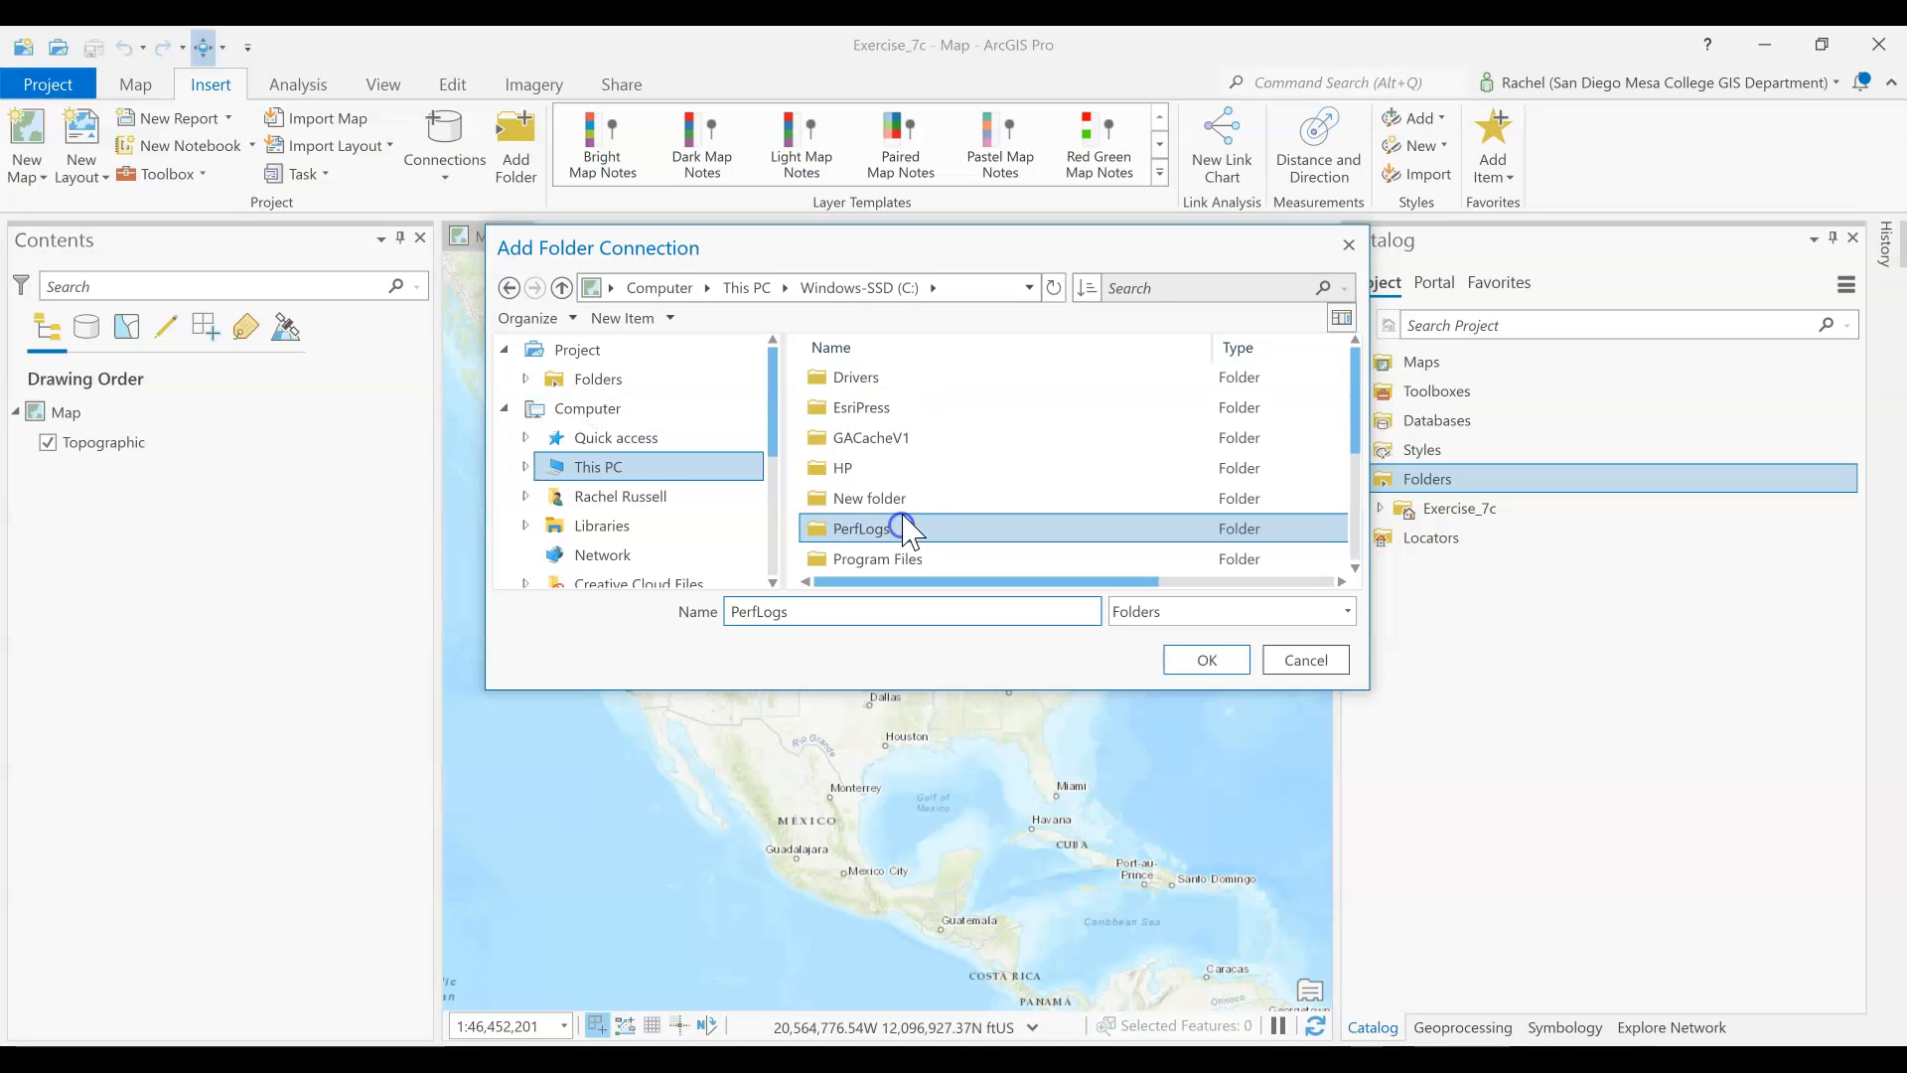
double_click(862, 409)
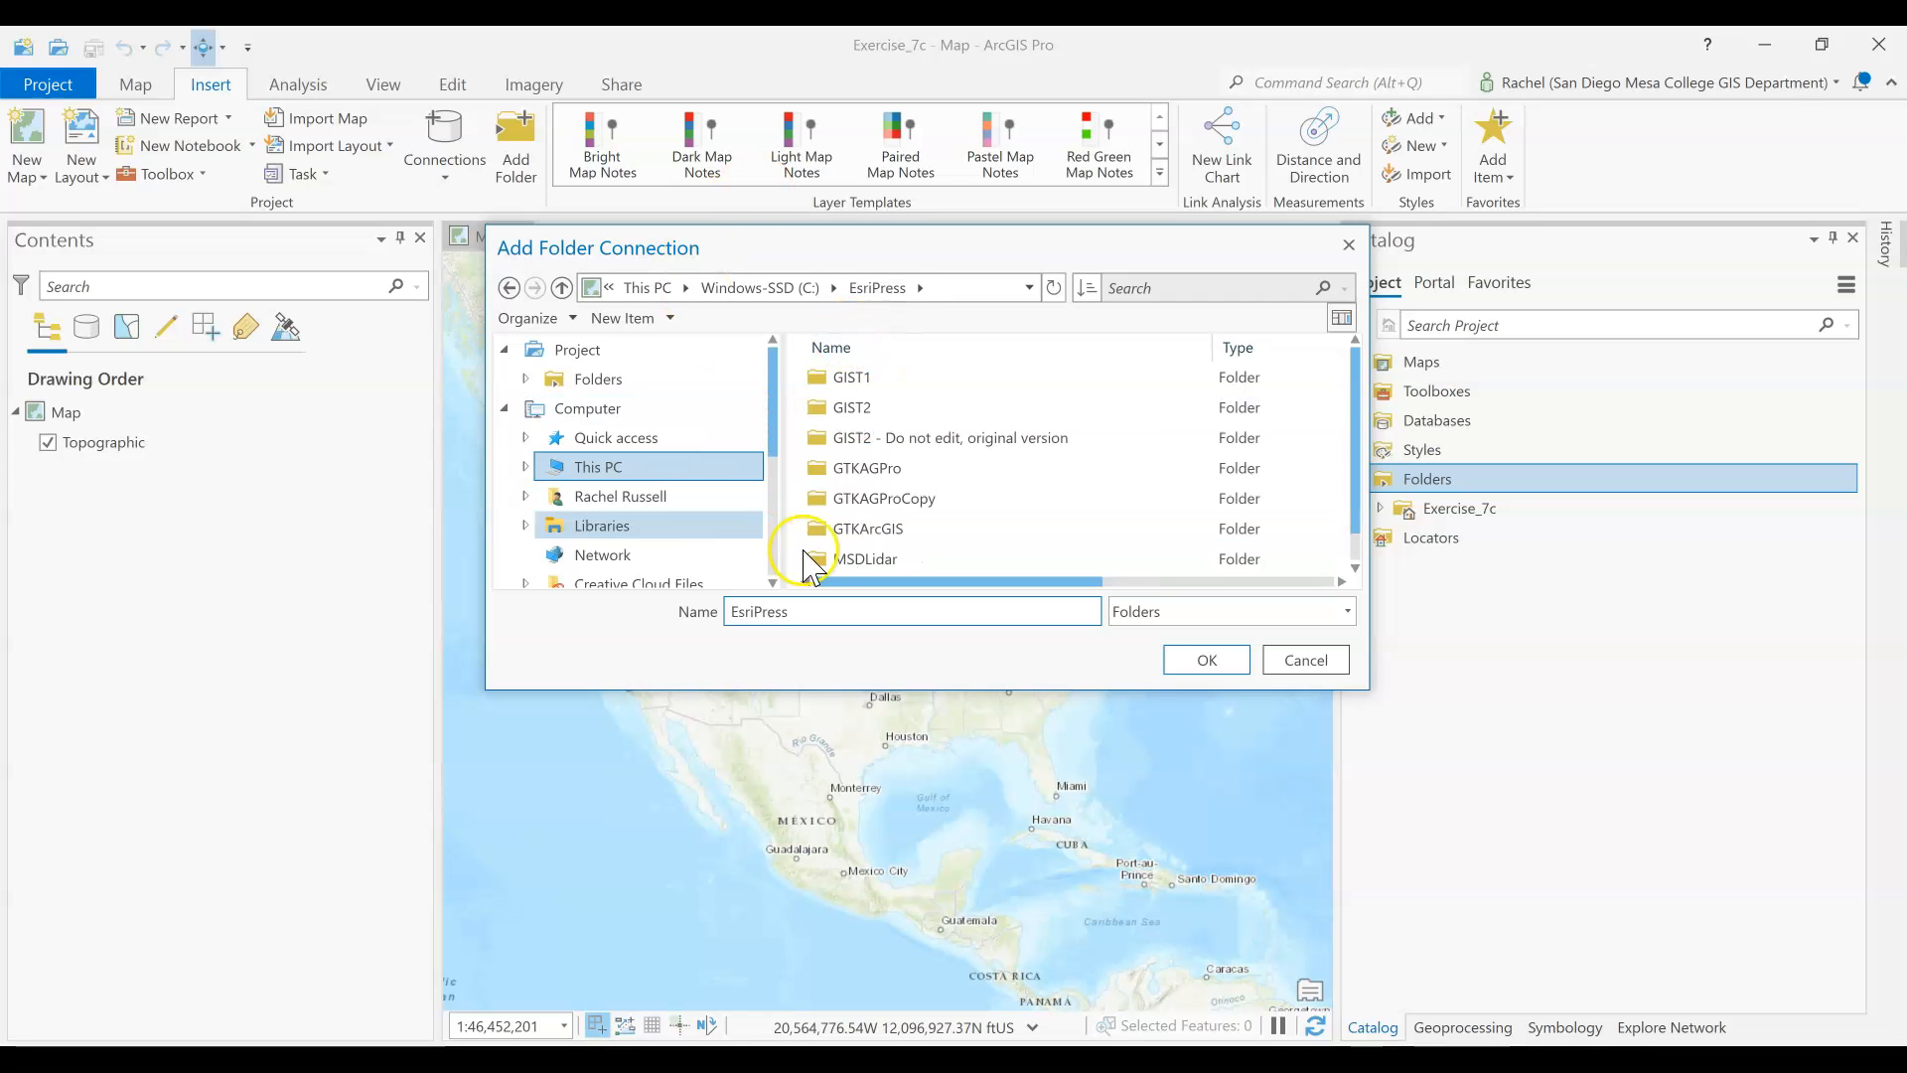
click(889, 501)
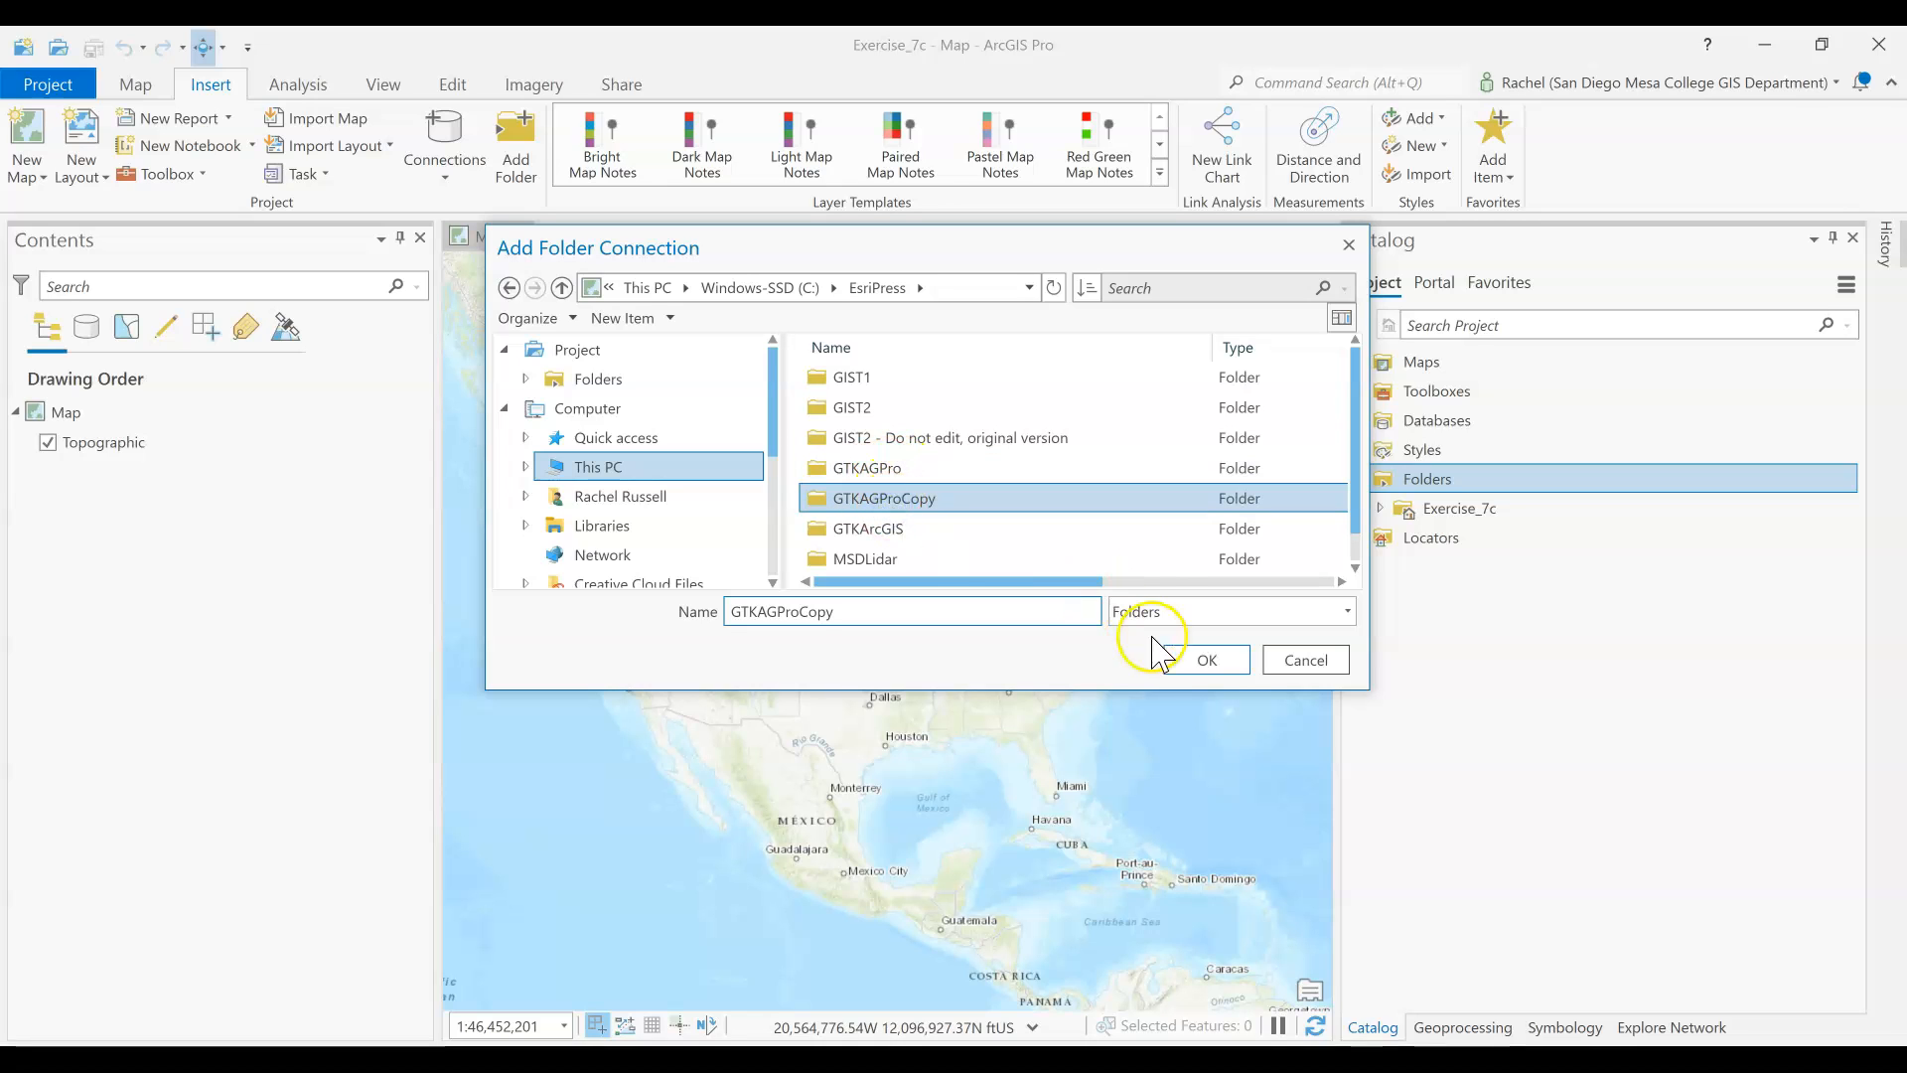
click(1222, 667)
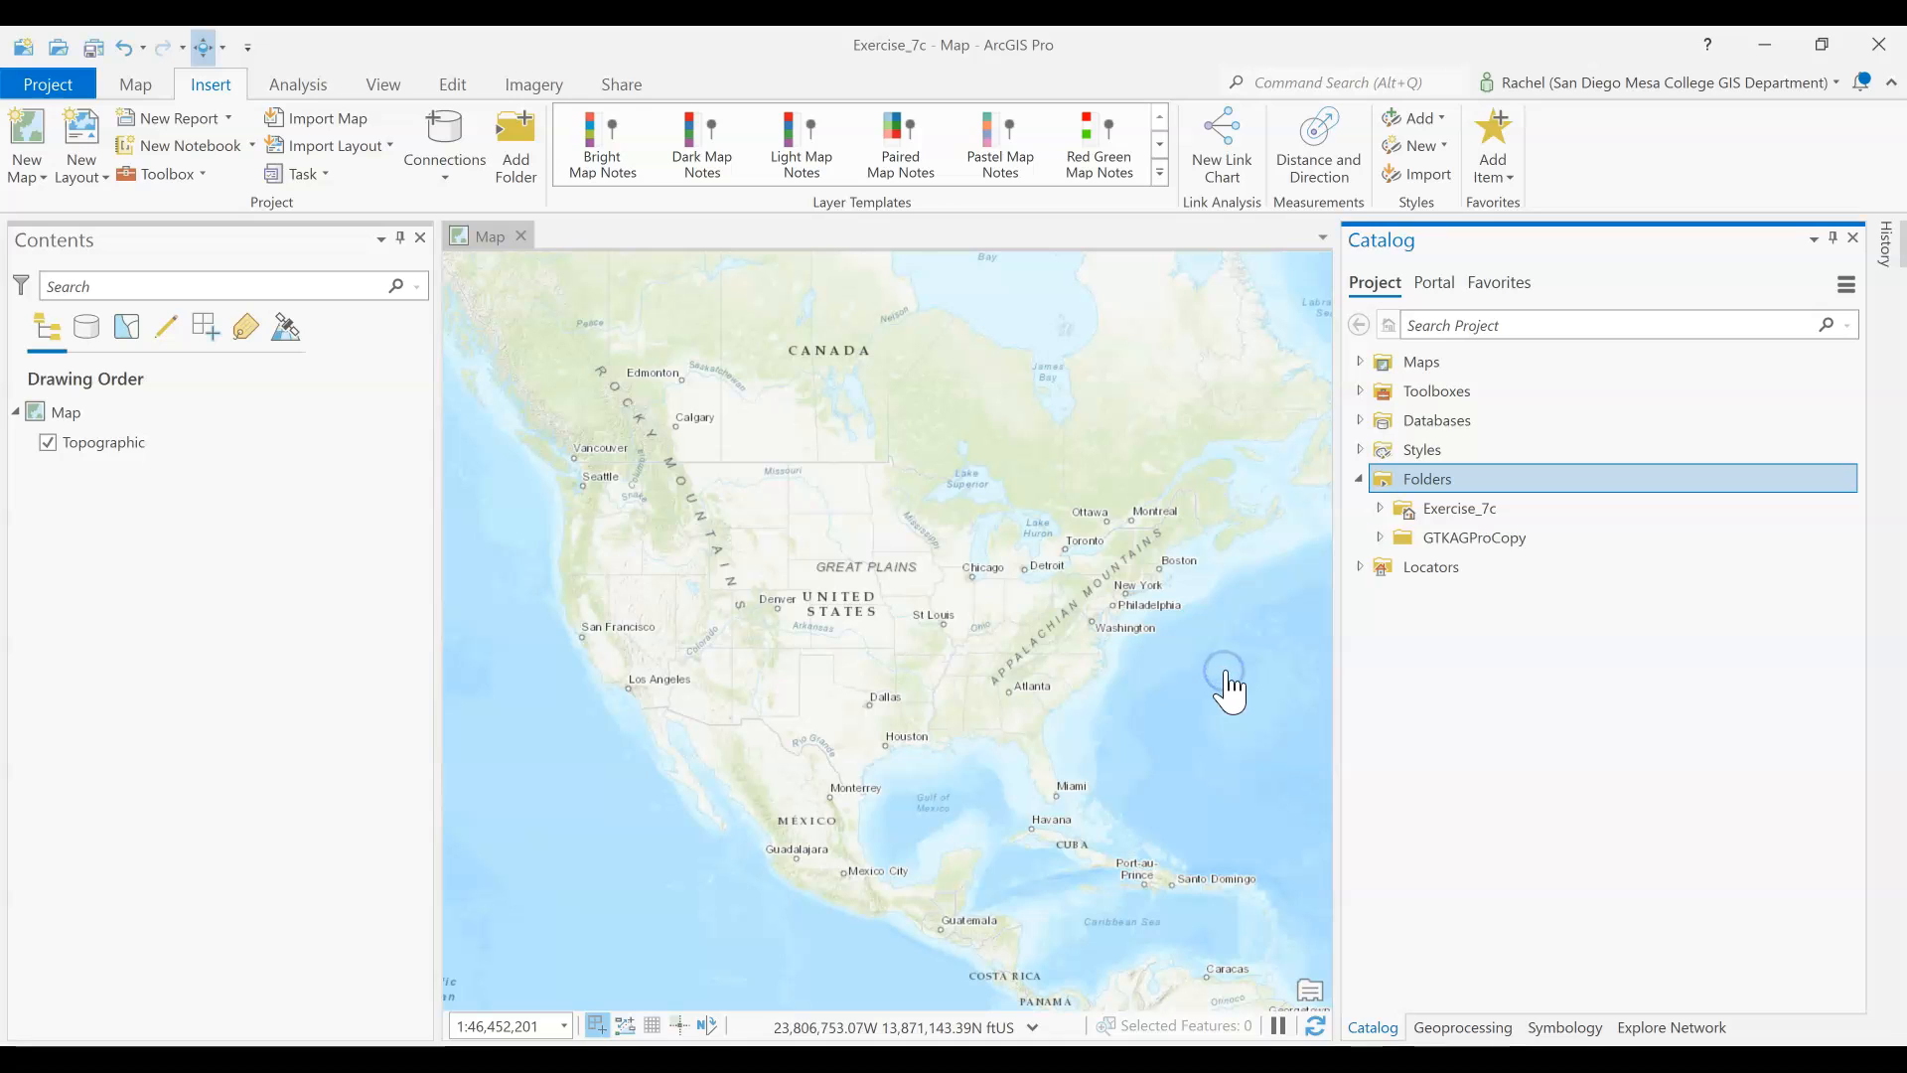
Expand the GTKAGProCopy connection through the CommunityHousing folder to the feature classes in CommunityHousing.gdb
click(1384, 543)
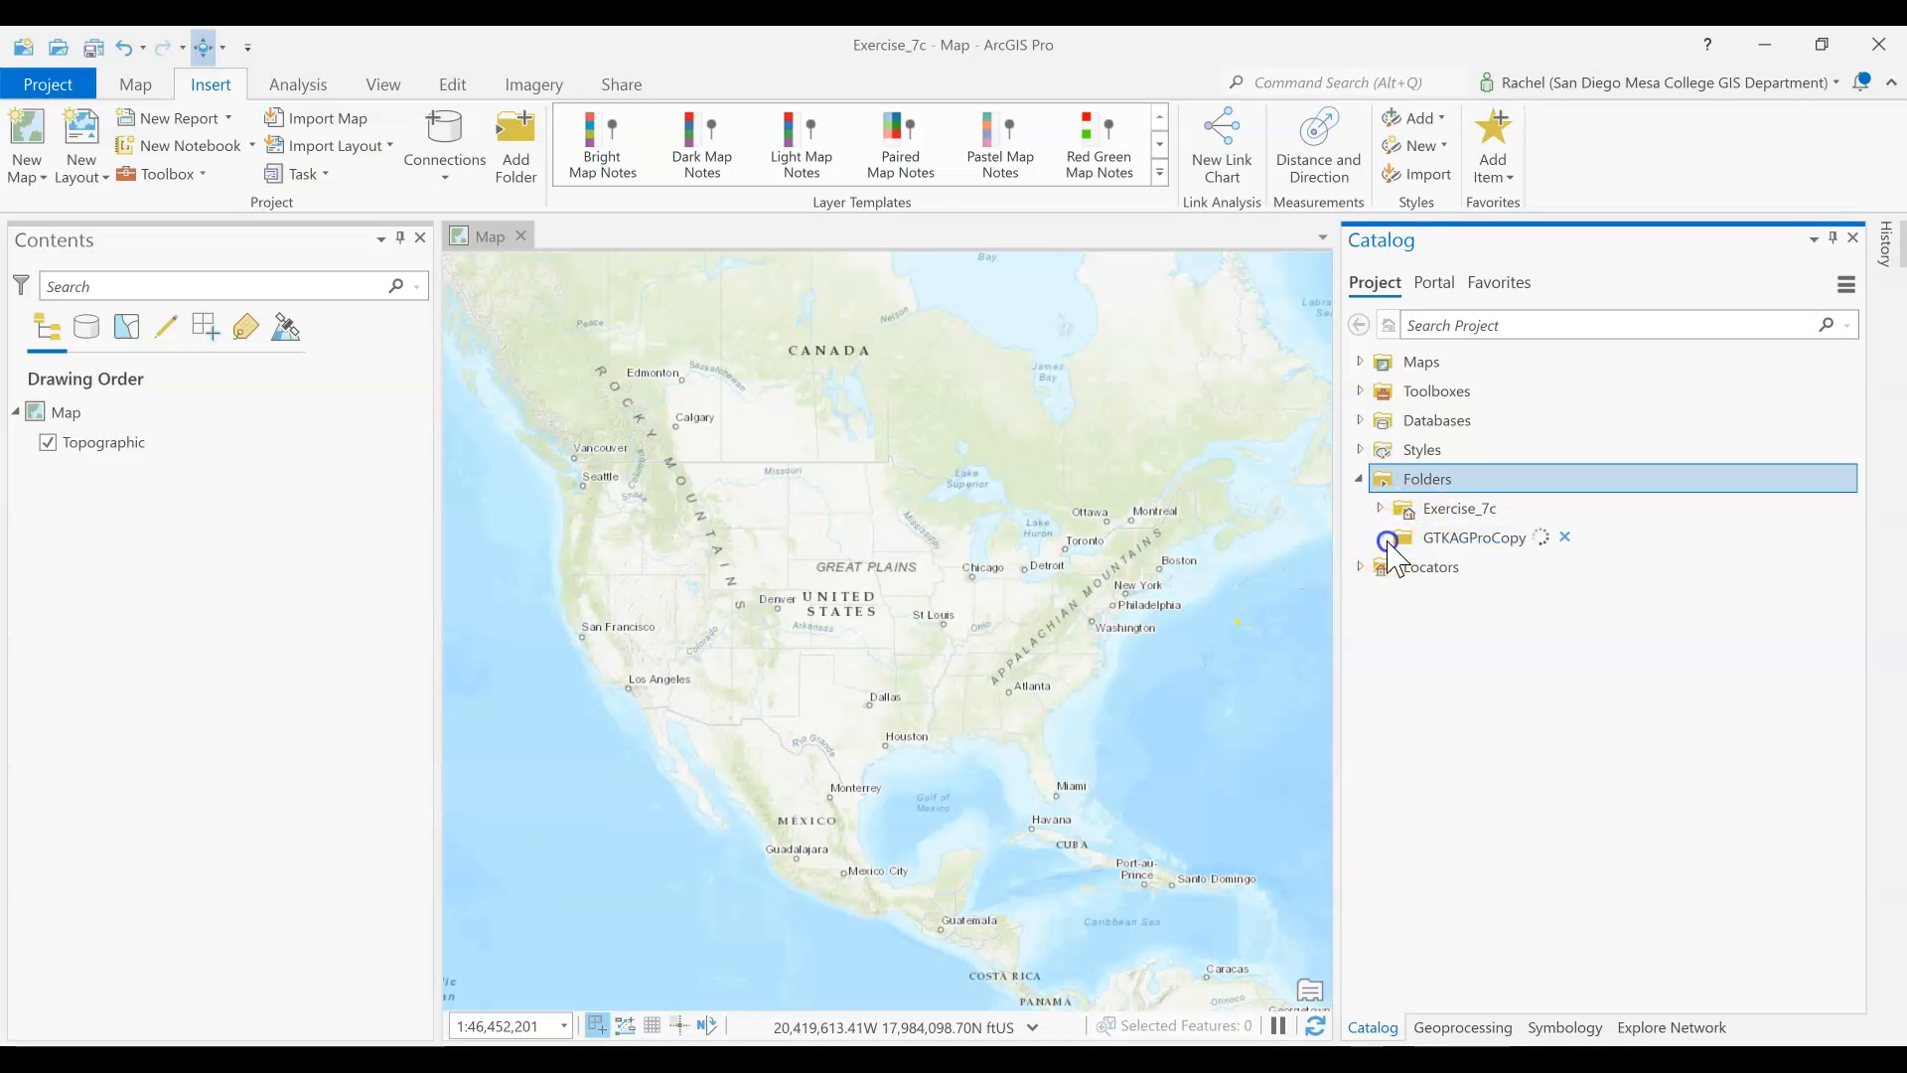
click(1495, 540)
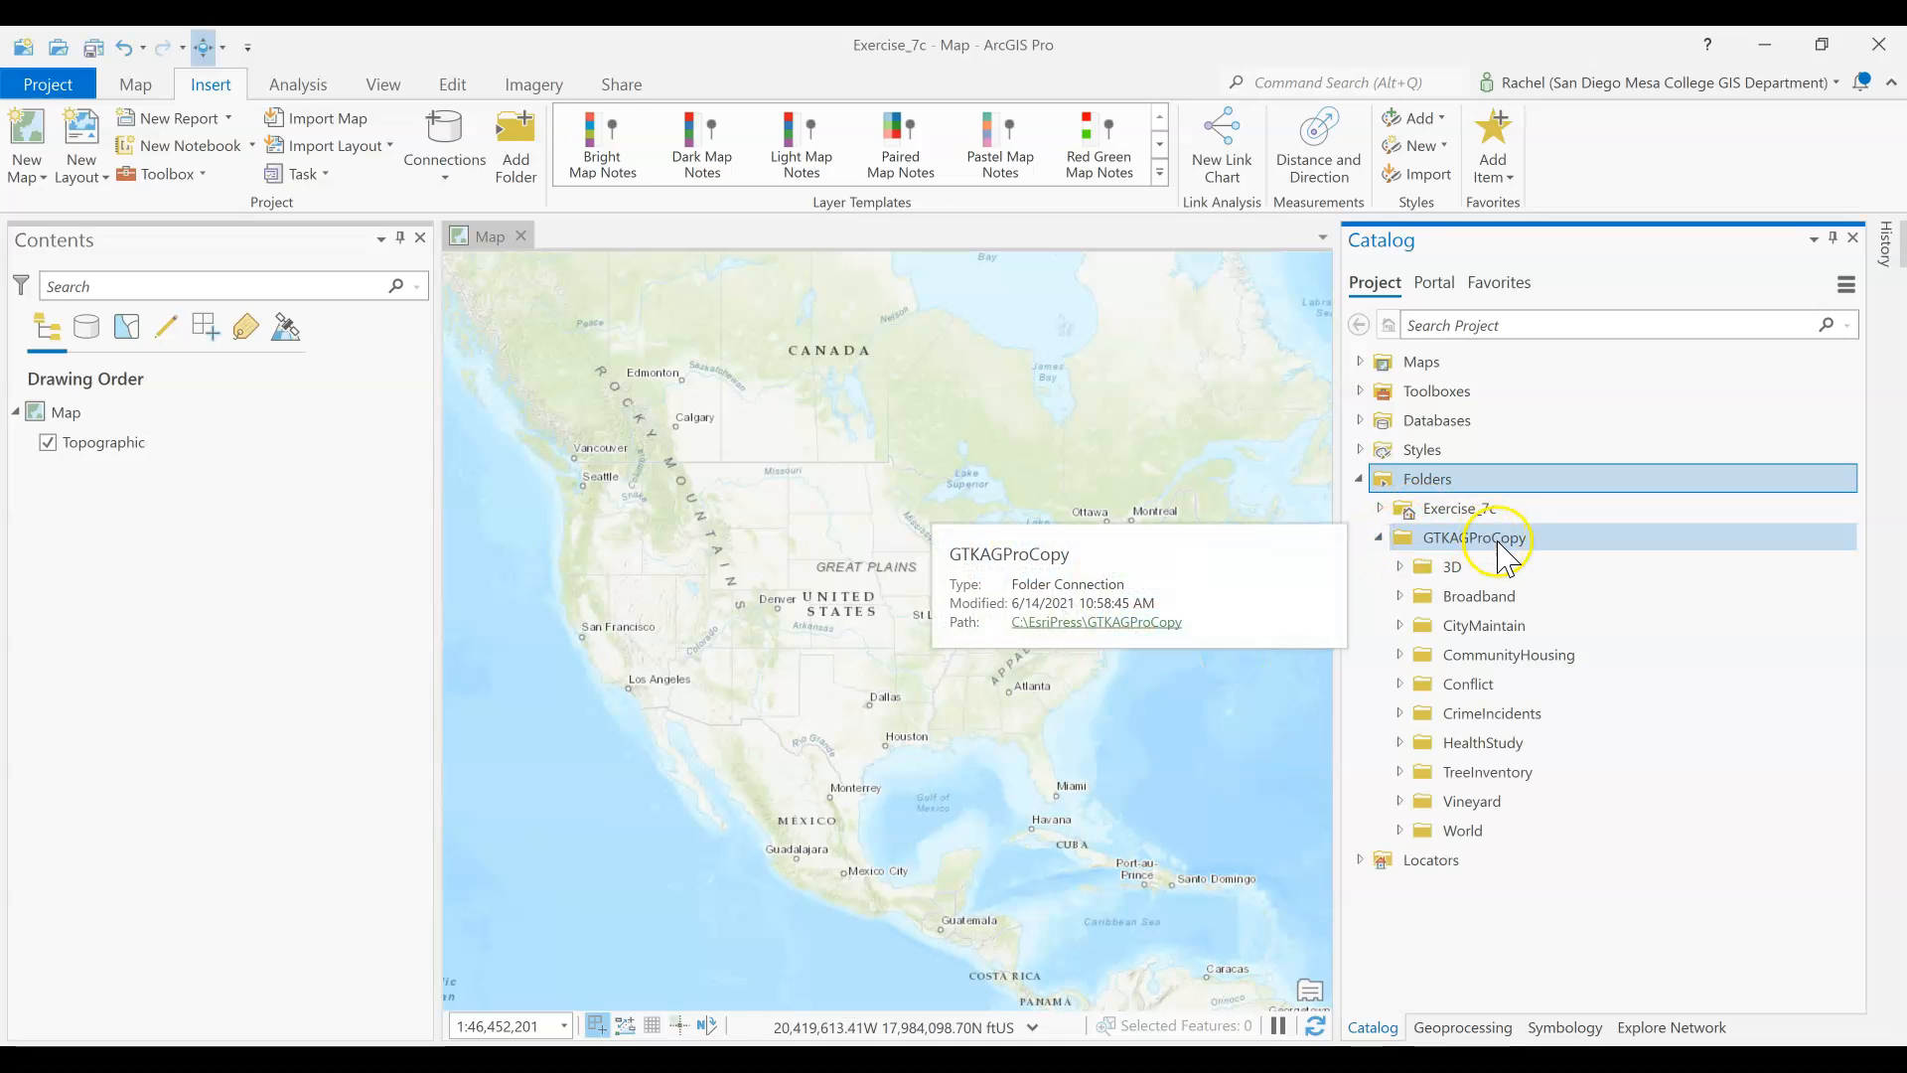
click(1450, 572)
click(1460, 544)
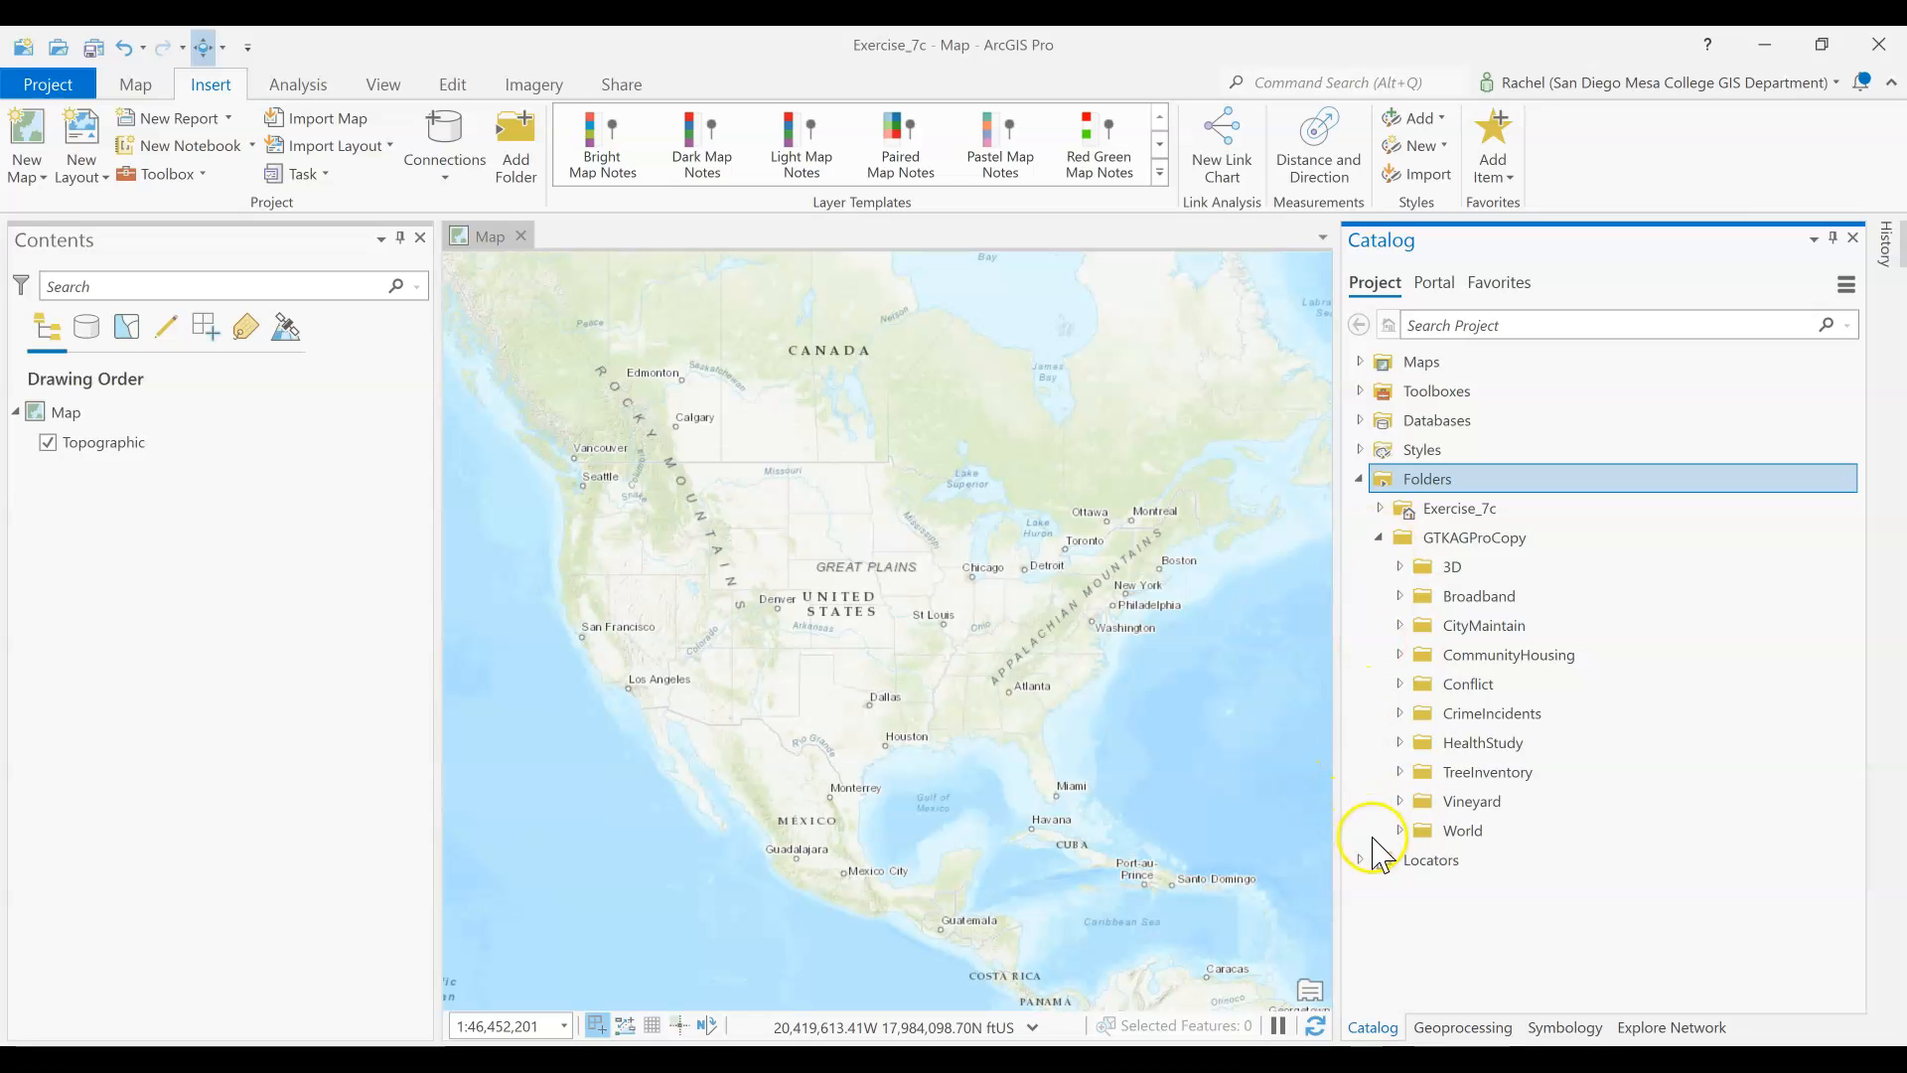
click(1461, 553)
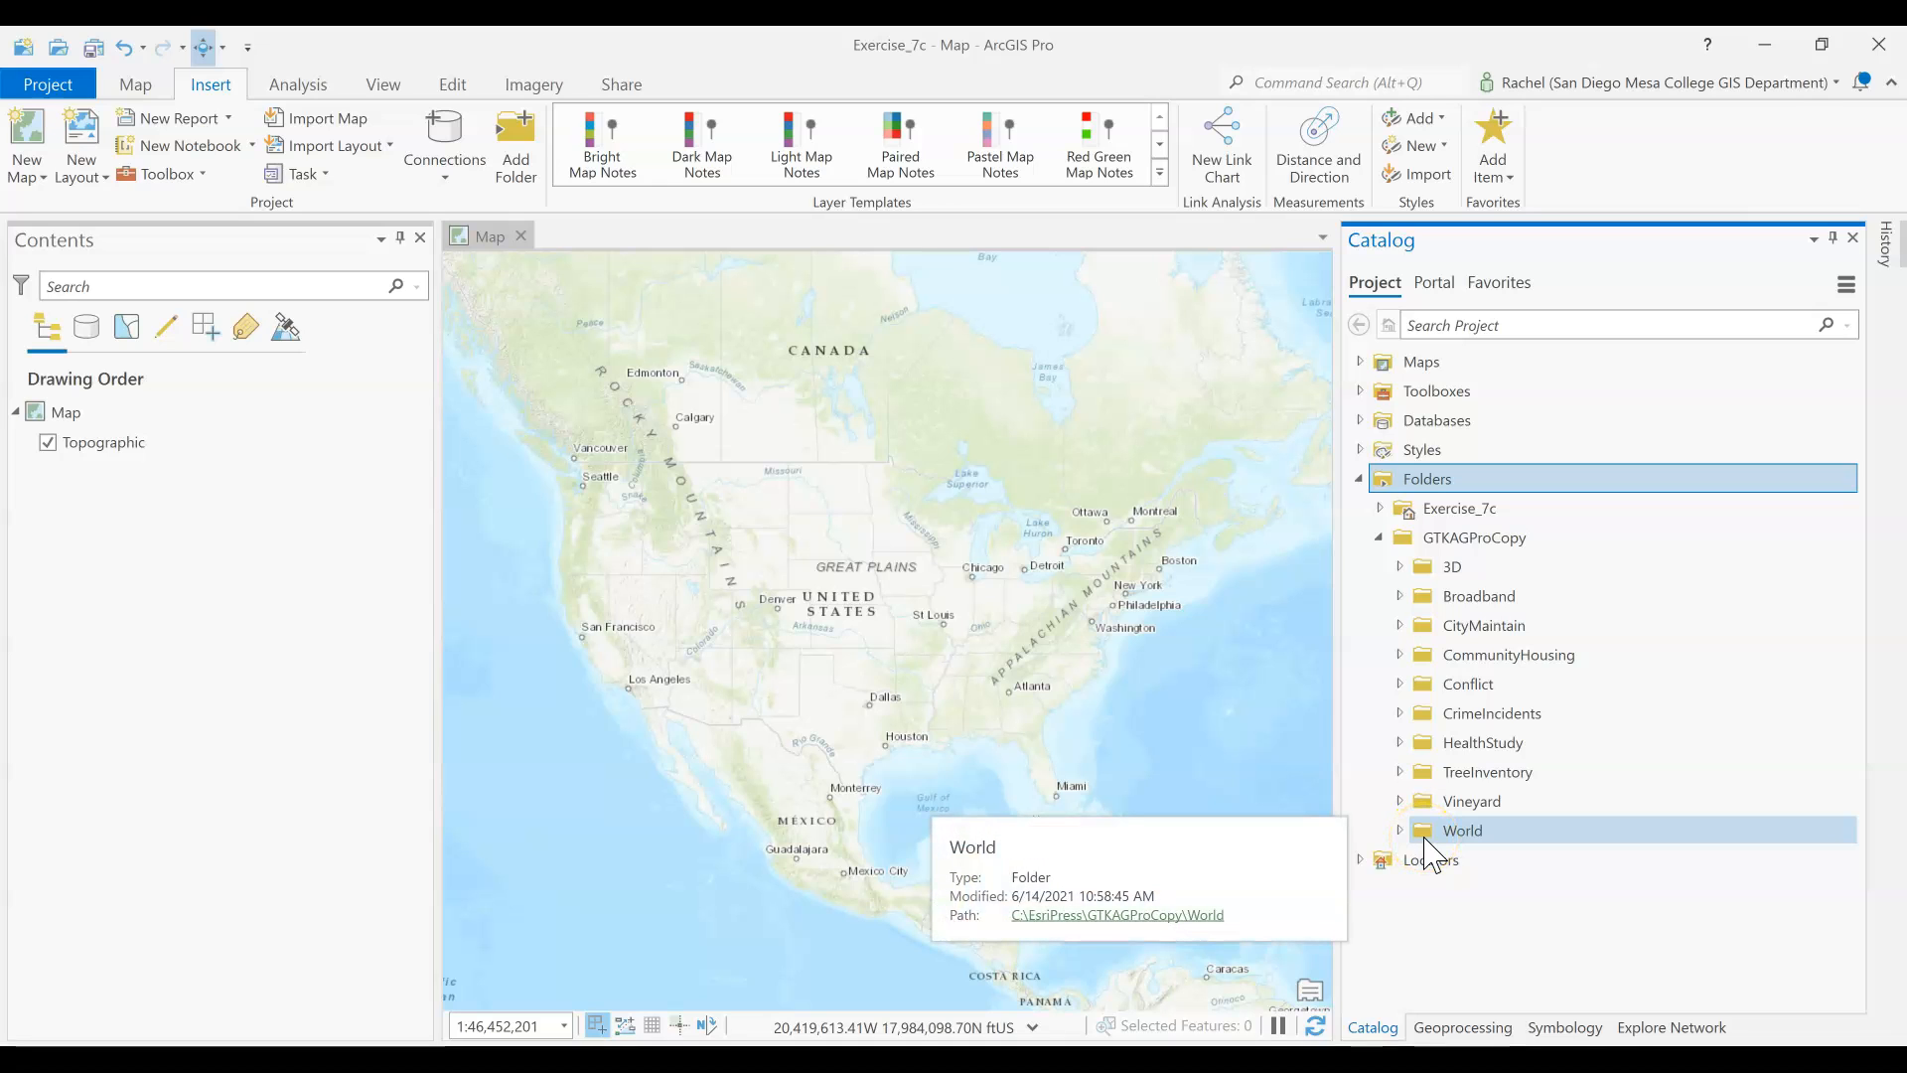
click(1400, 655)
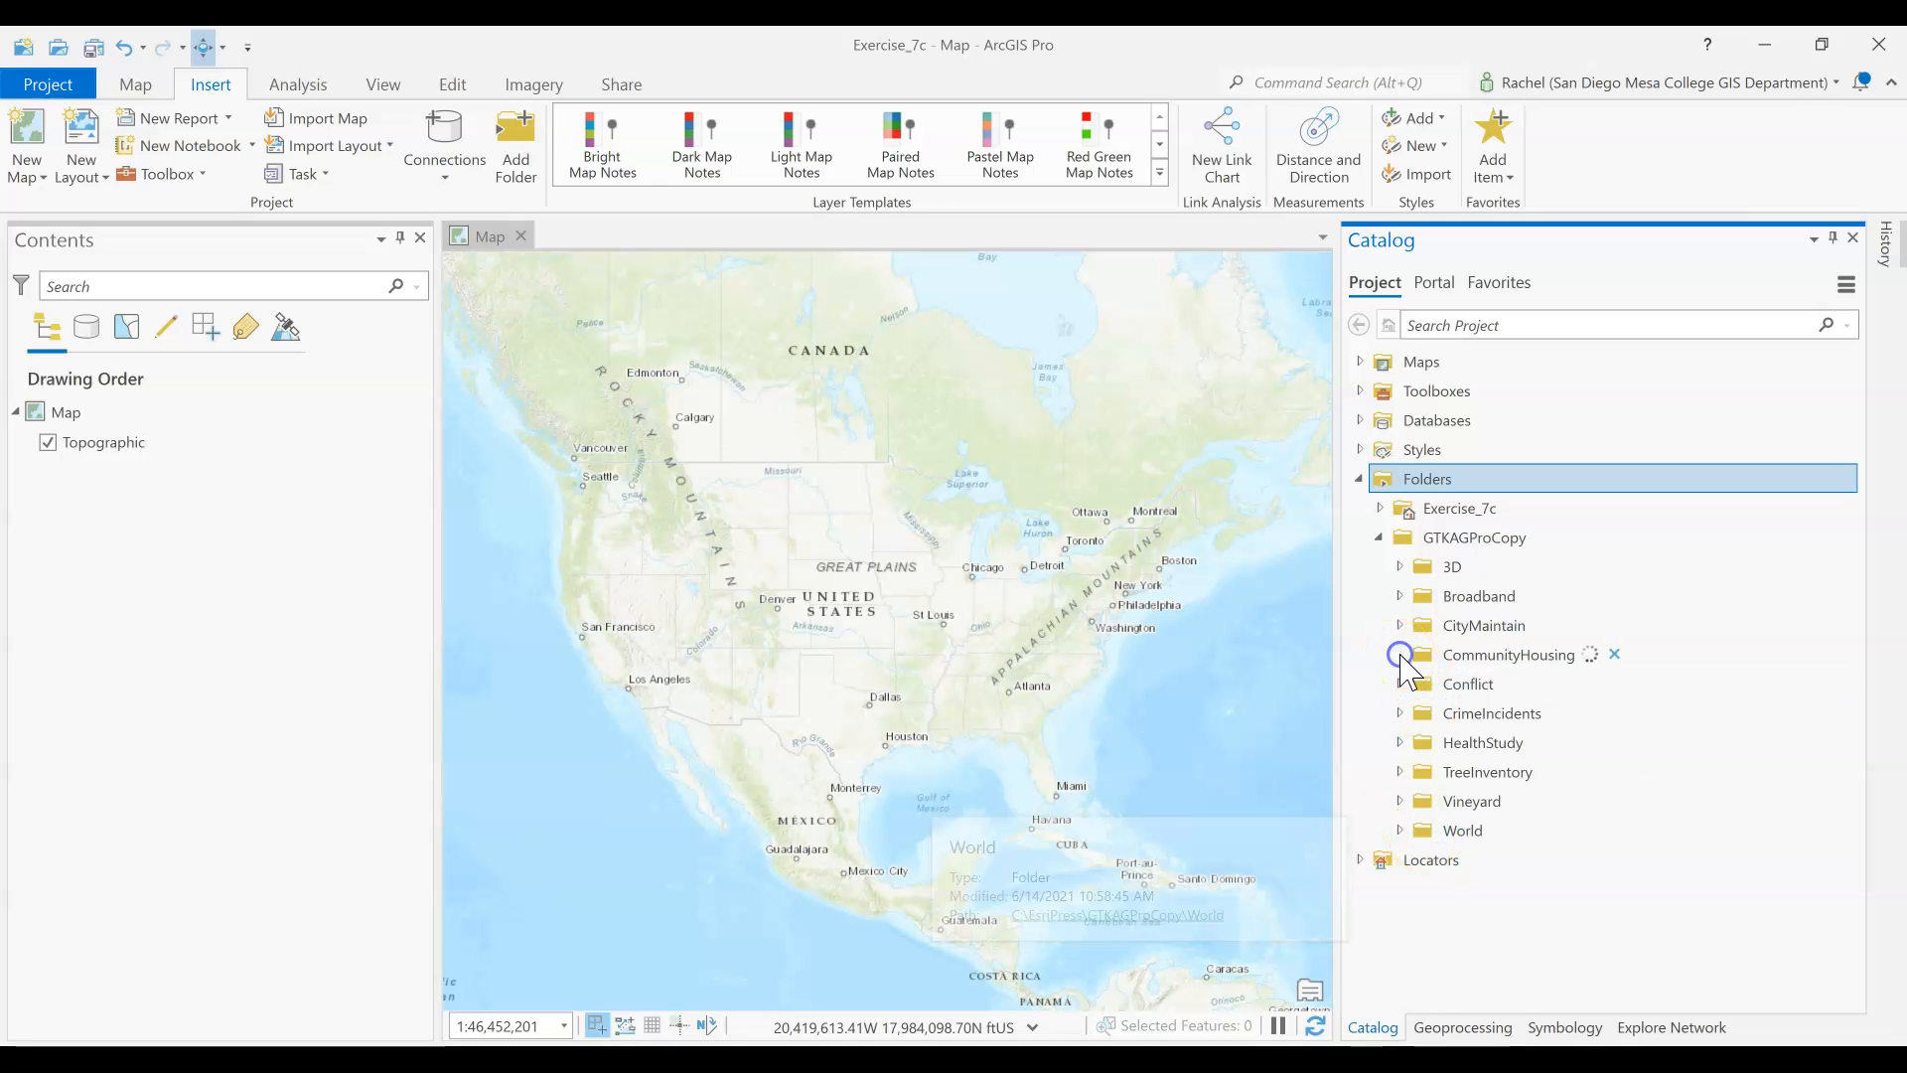
click(1420, 664)
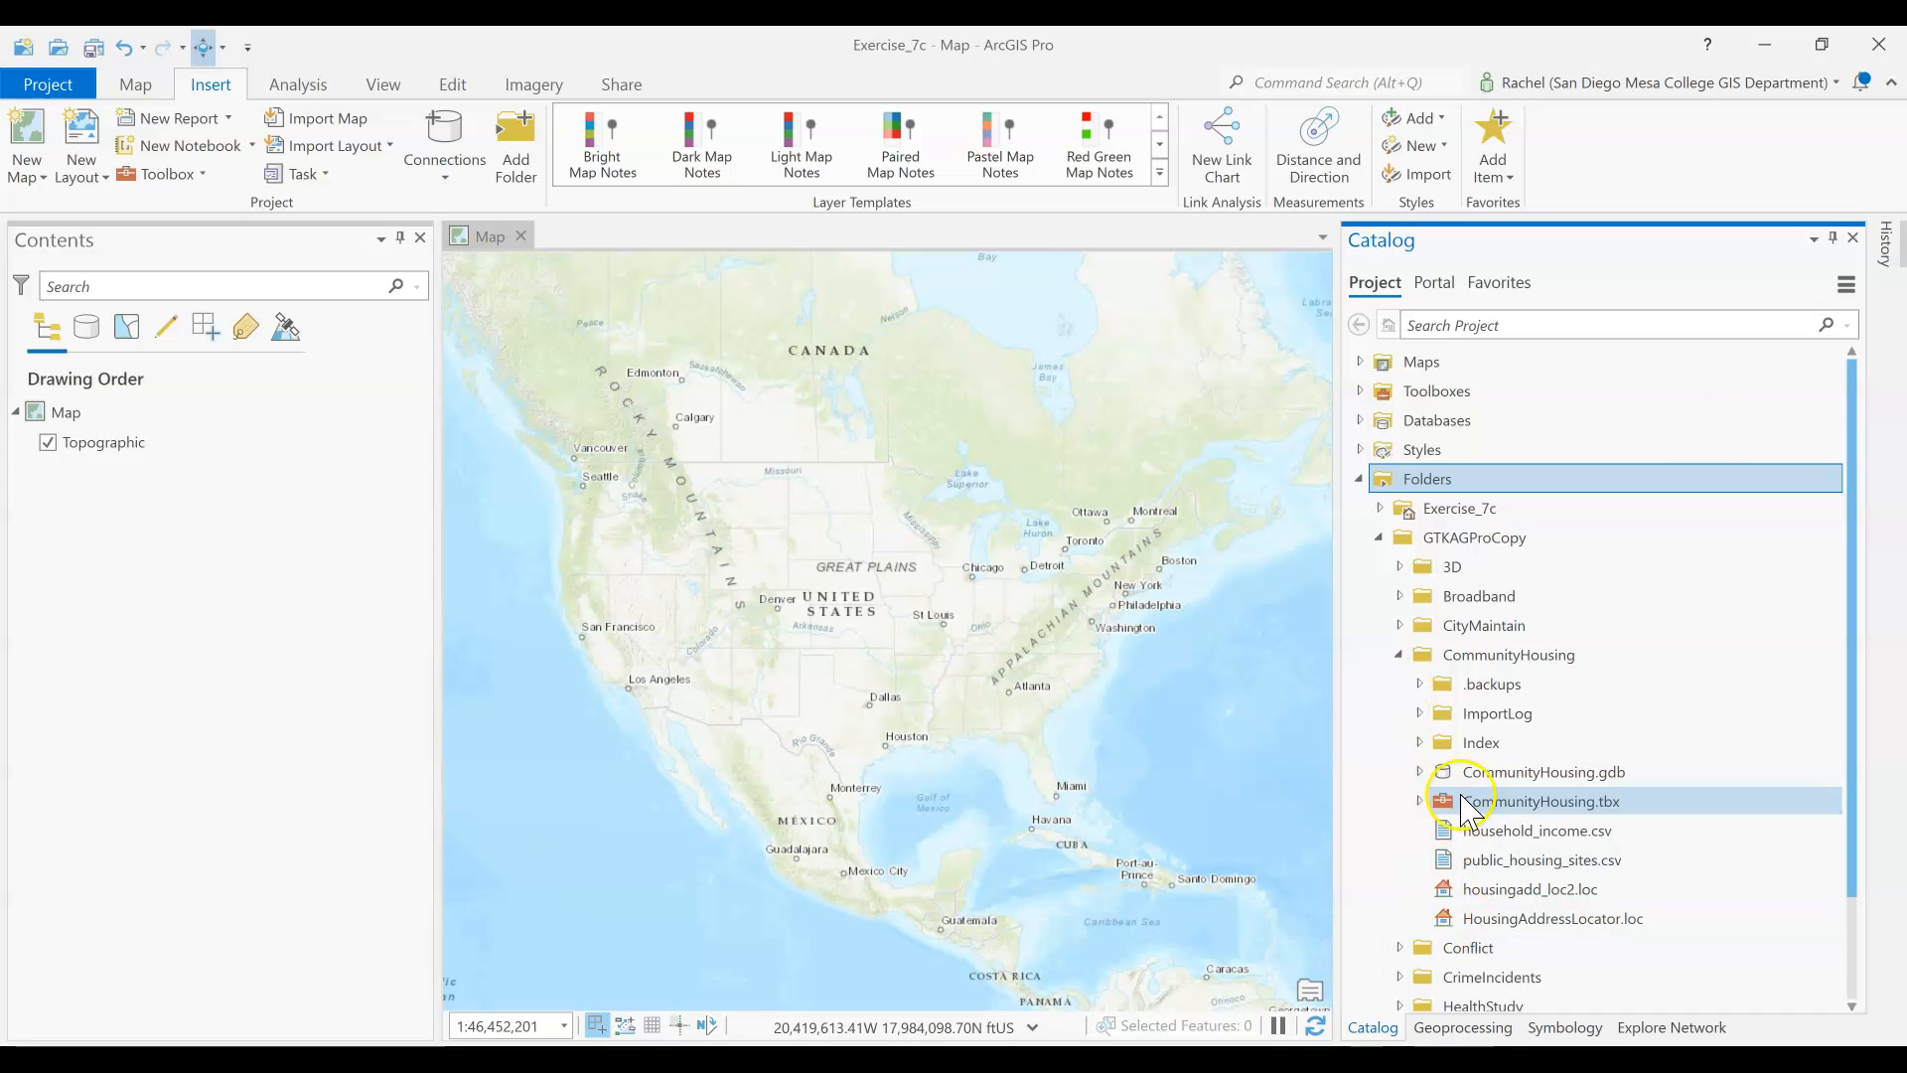
click(1423, 773)
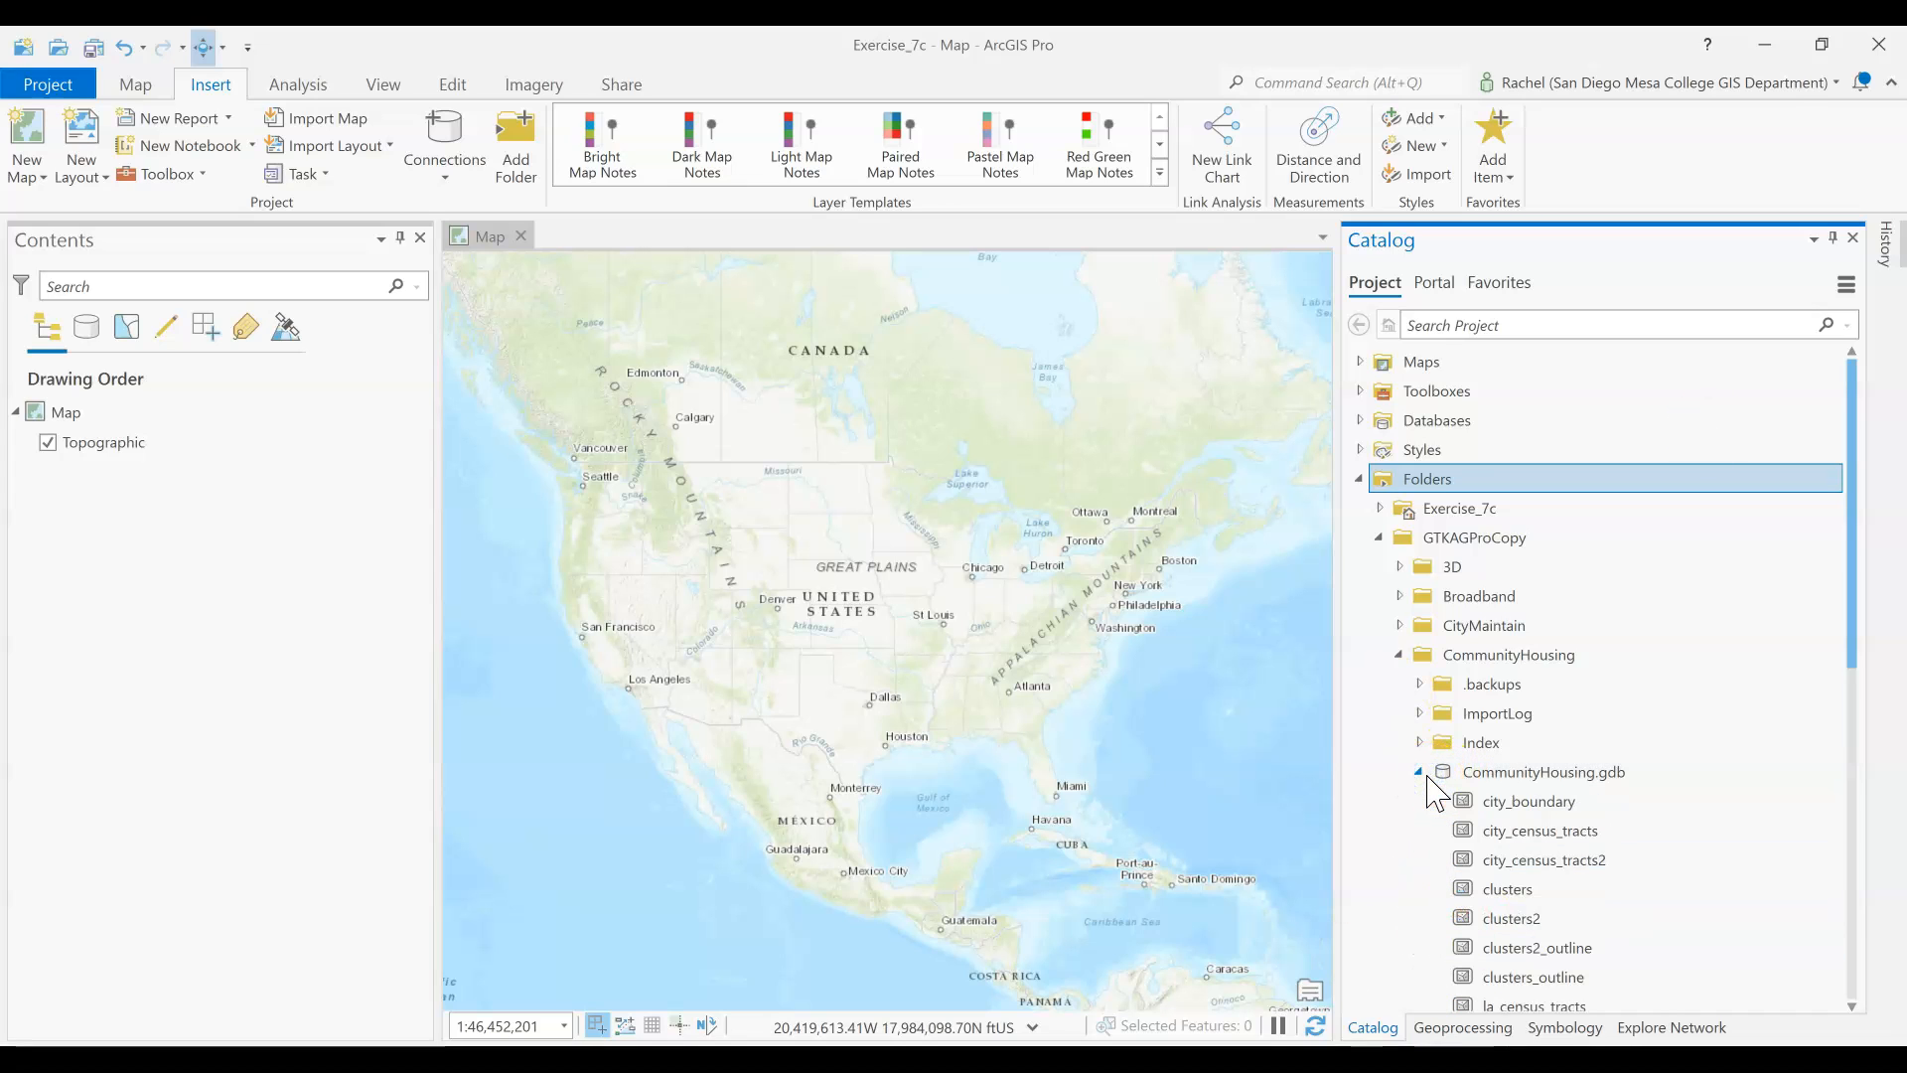
scroll(1430, 792, down, 2)
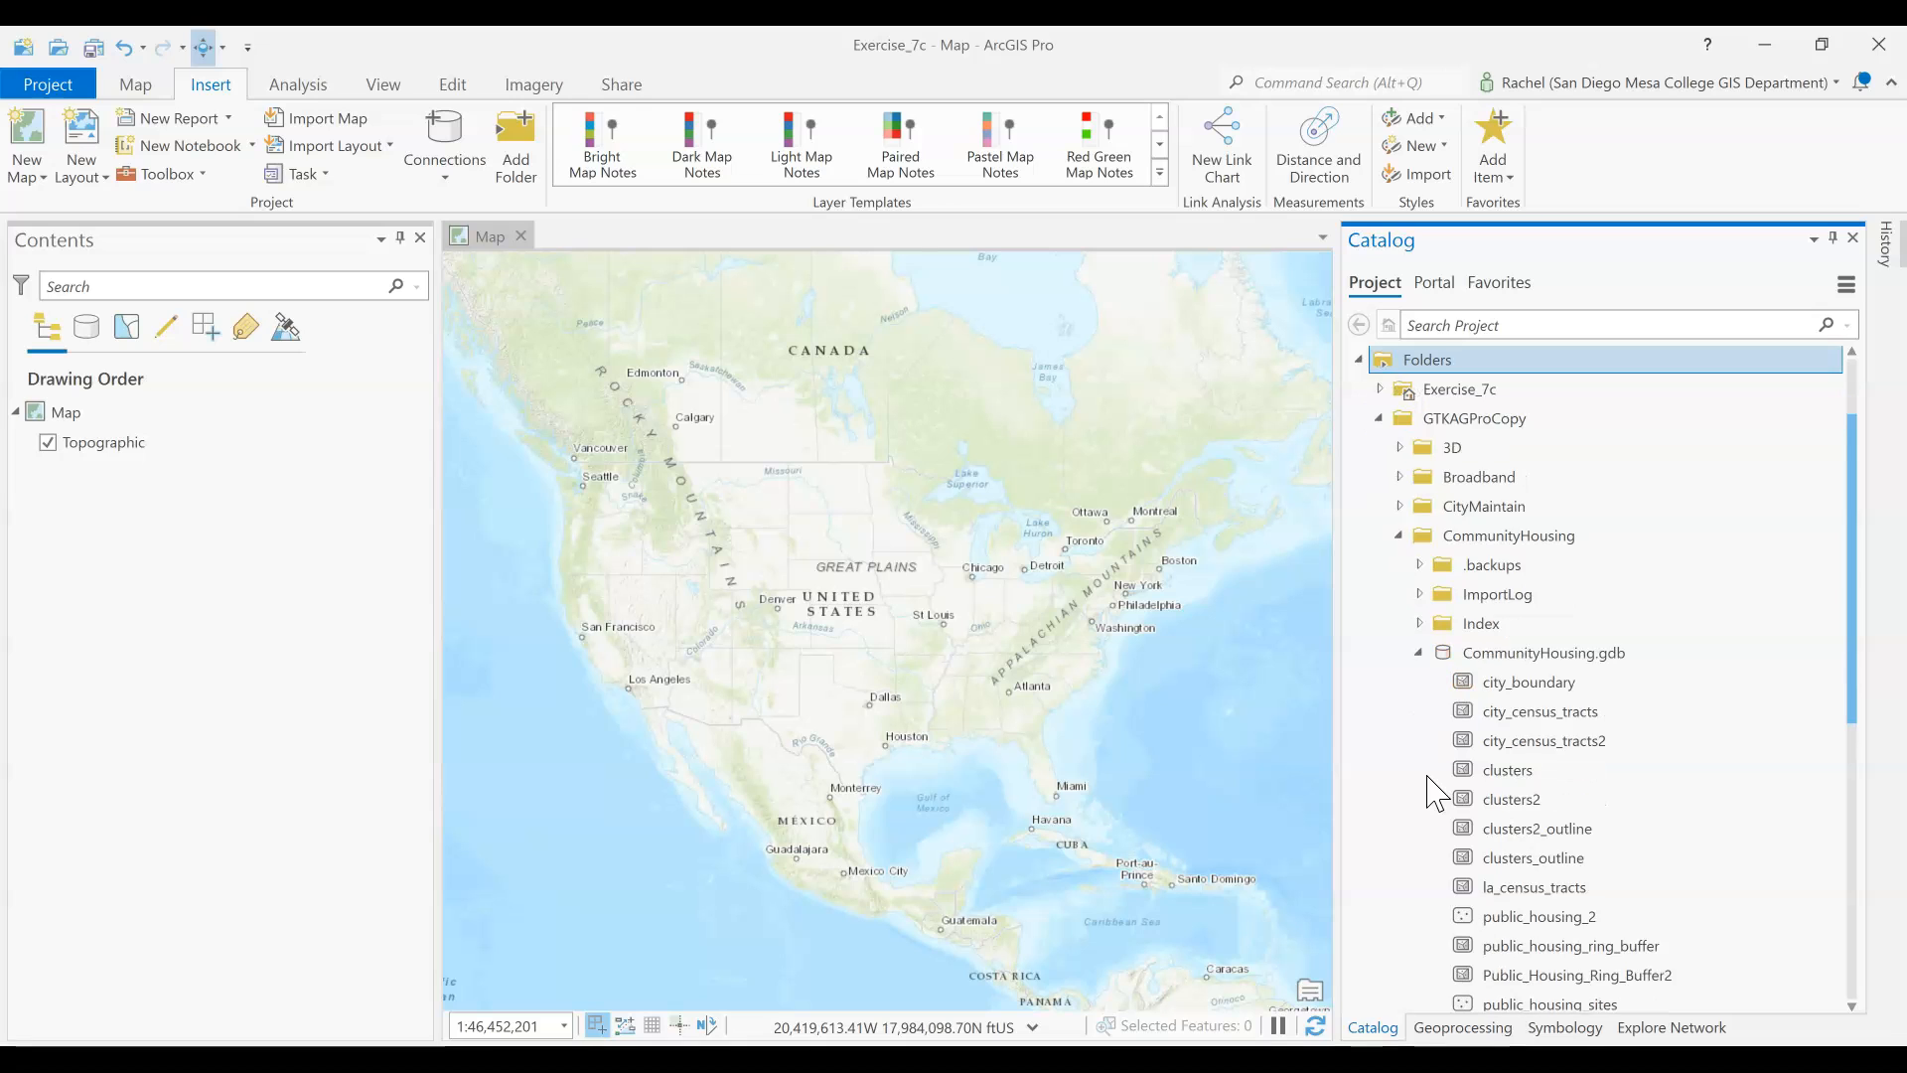
Add the la_census_tracts feature class from CommunityHousing.gdb to the map
click(1480, 684)
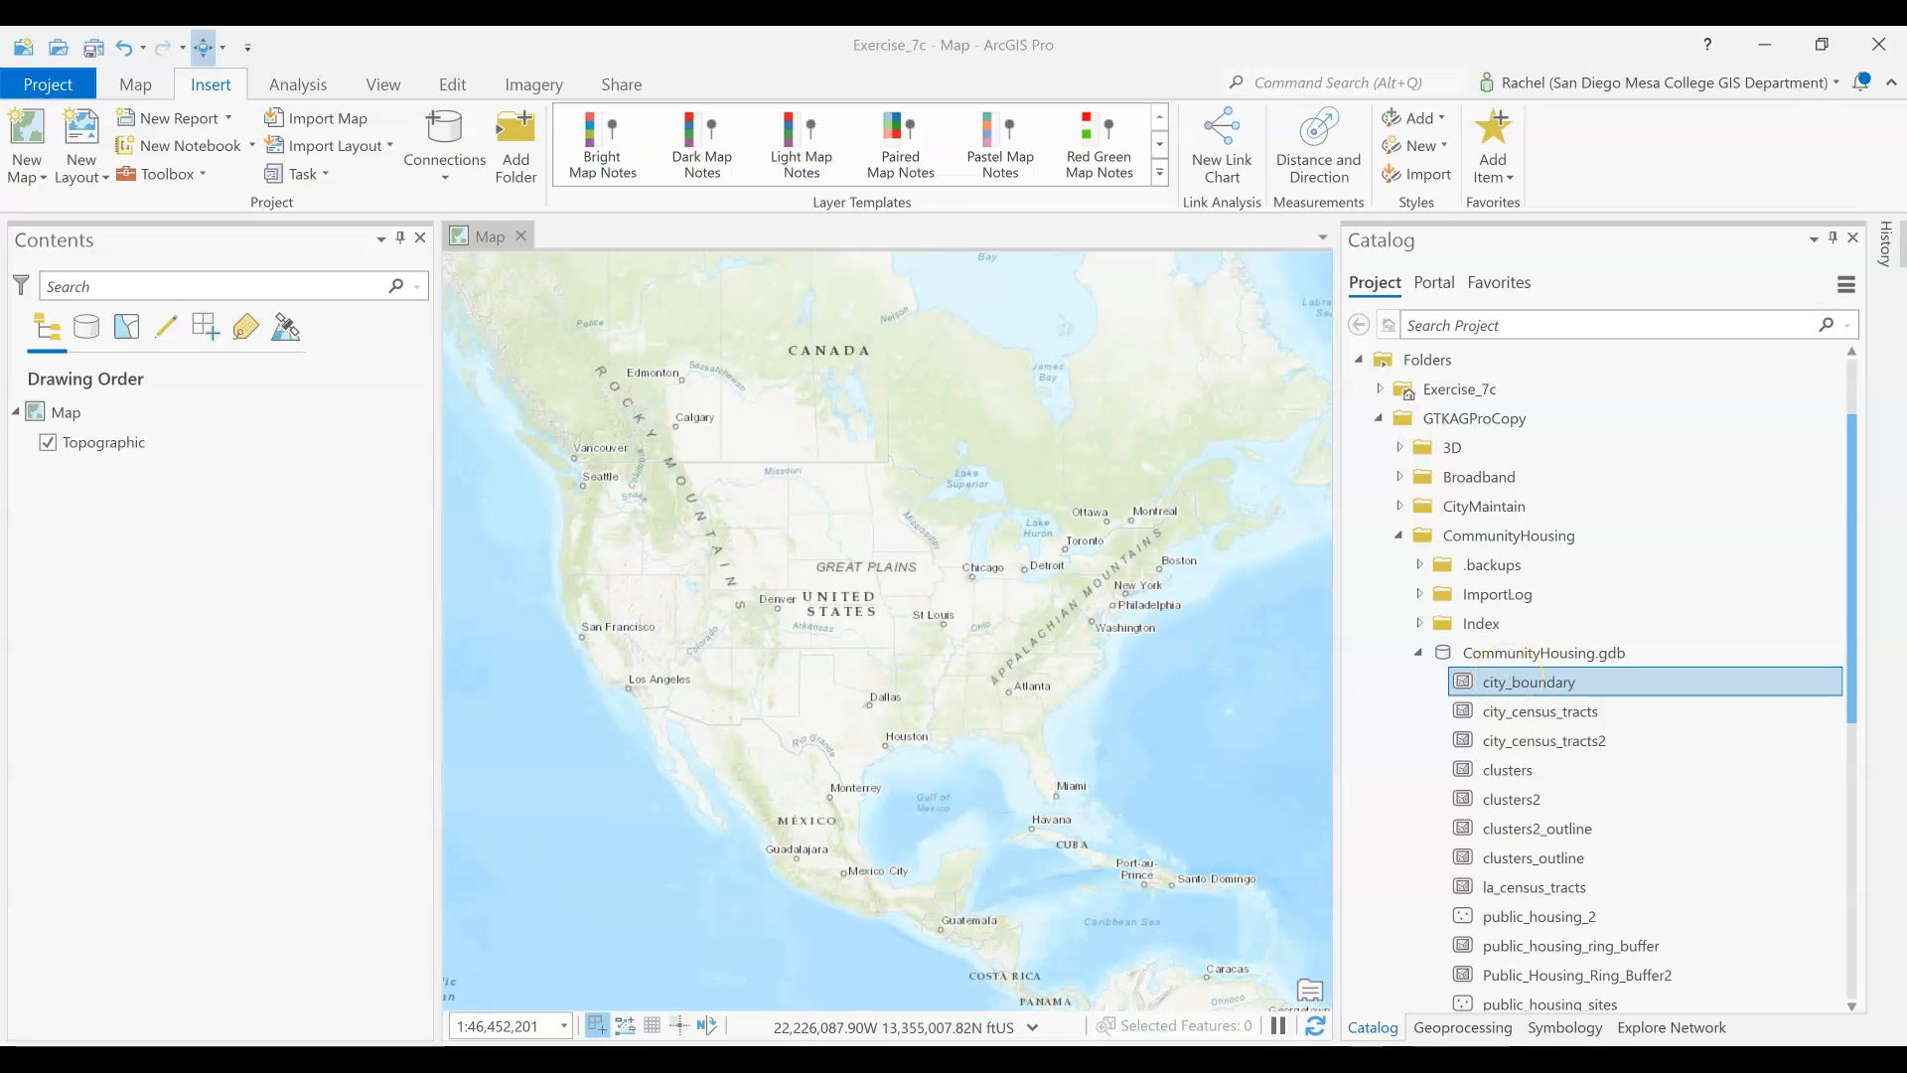
ctrl+click(1537, 895)
drag(1537, 895, 1044, 735)
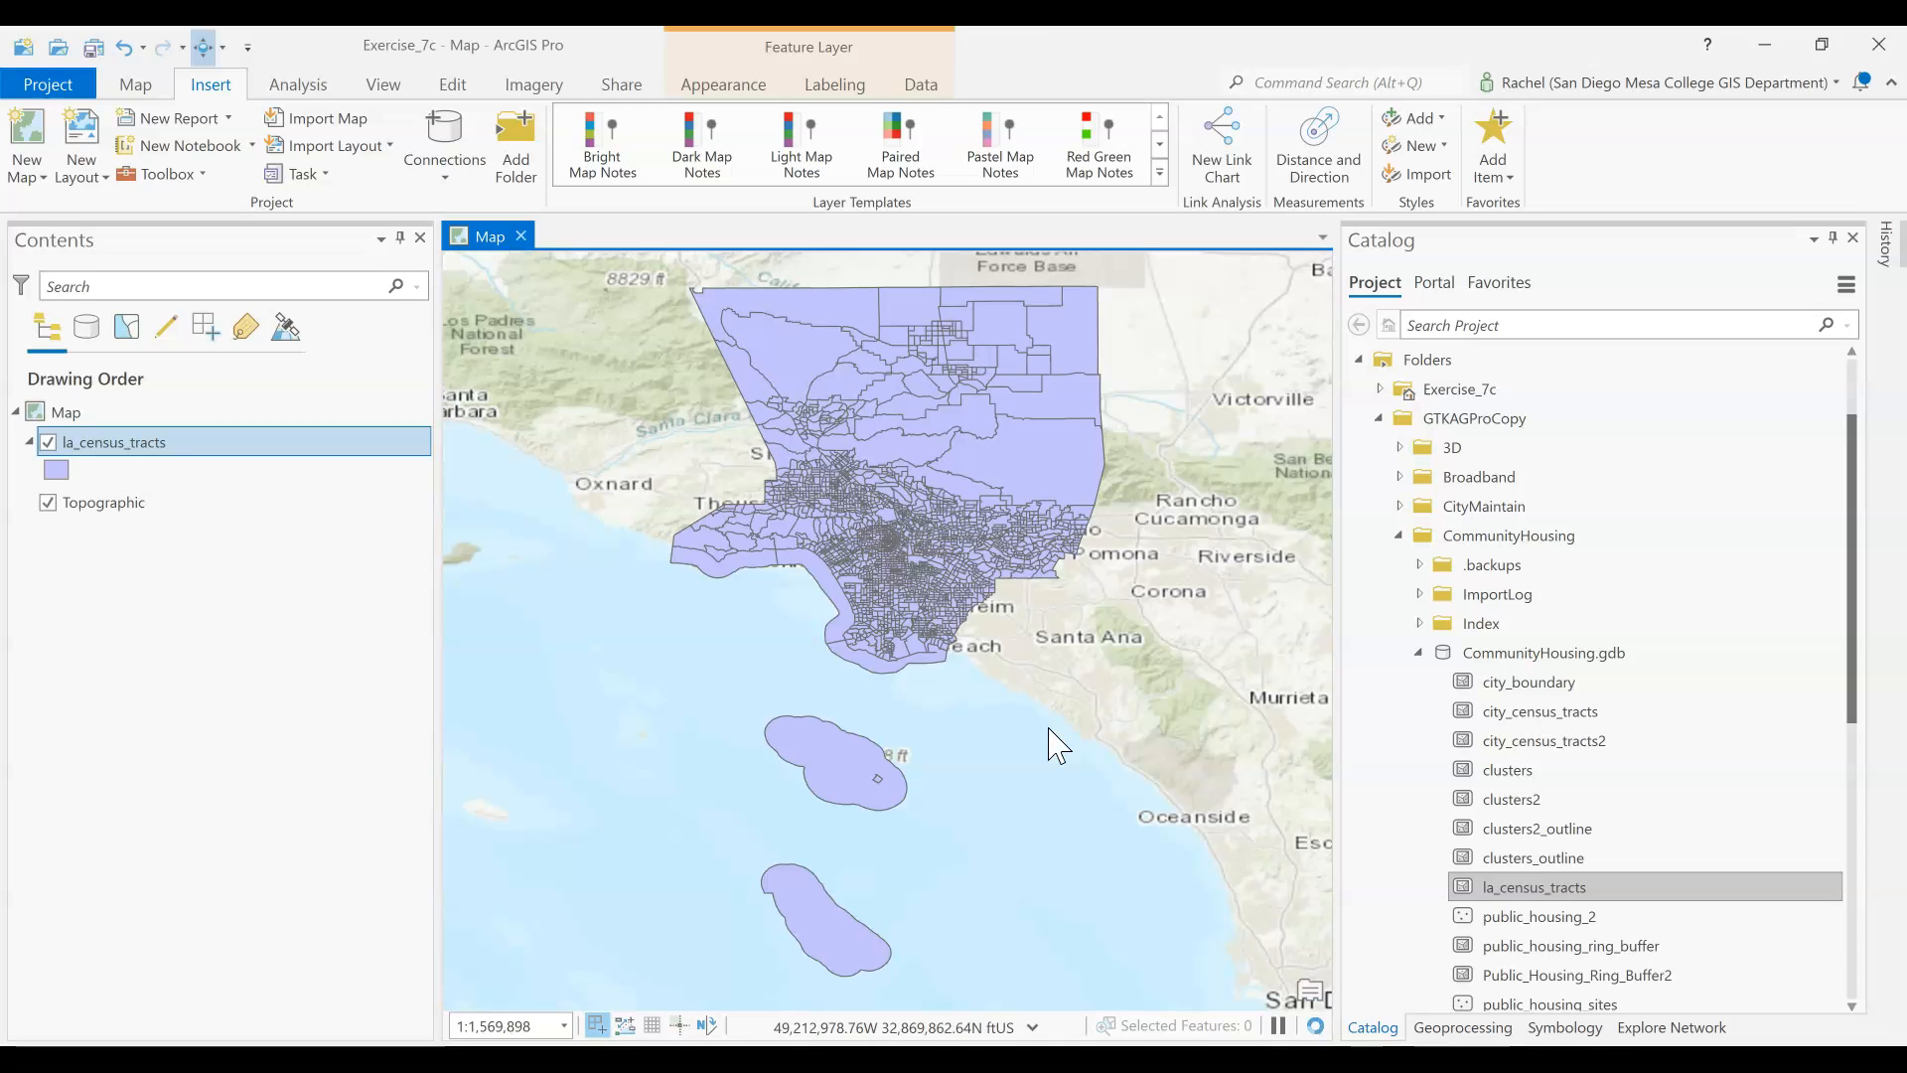
Symbolize the la_census_tracts layer with the first black outline symbol from the ArcGIS 2D gallery, and return to the Catalog's CommunityHousing.gdb contents
click(49, 471)
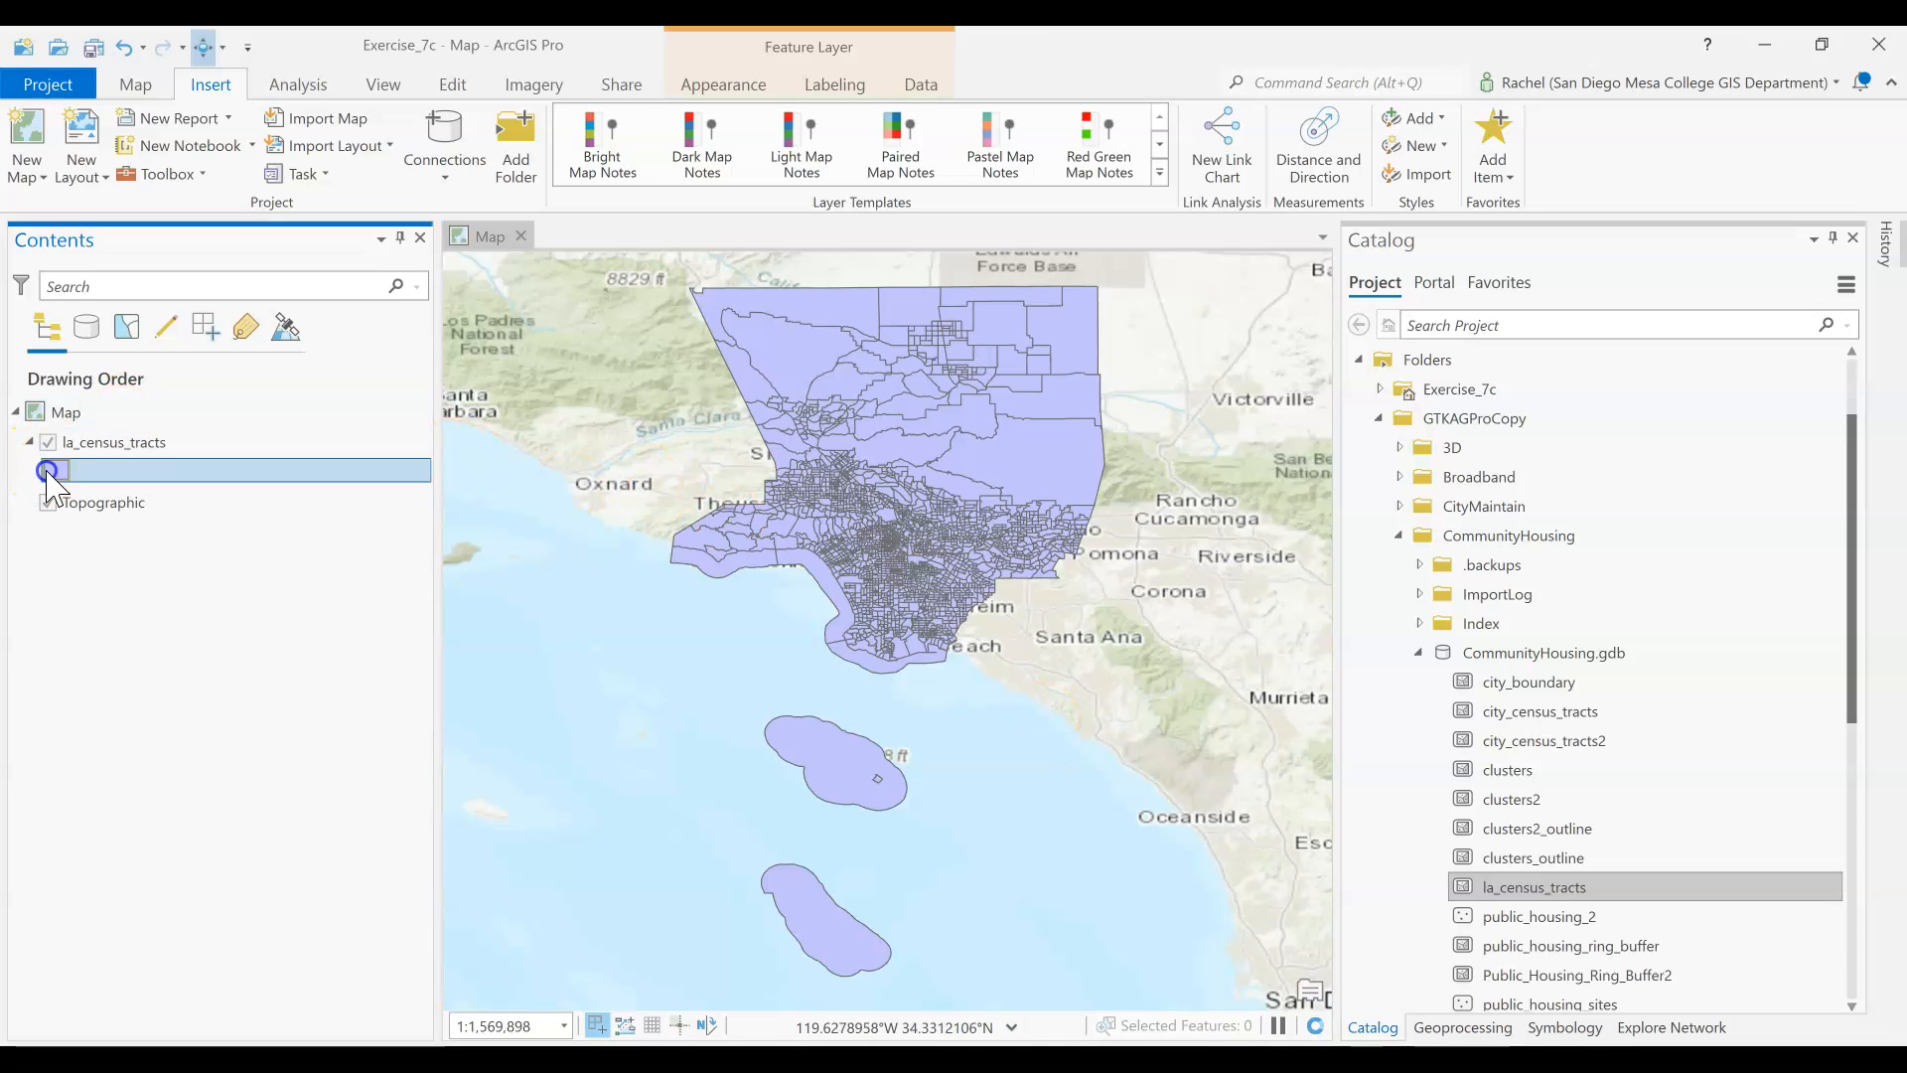
click(59, 469)
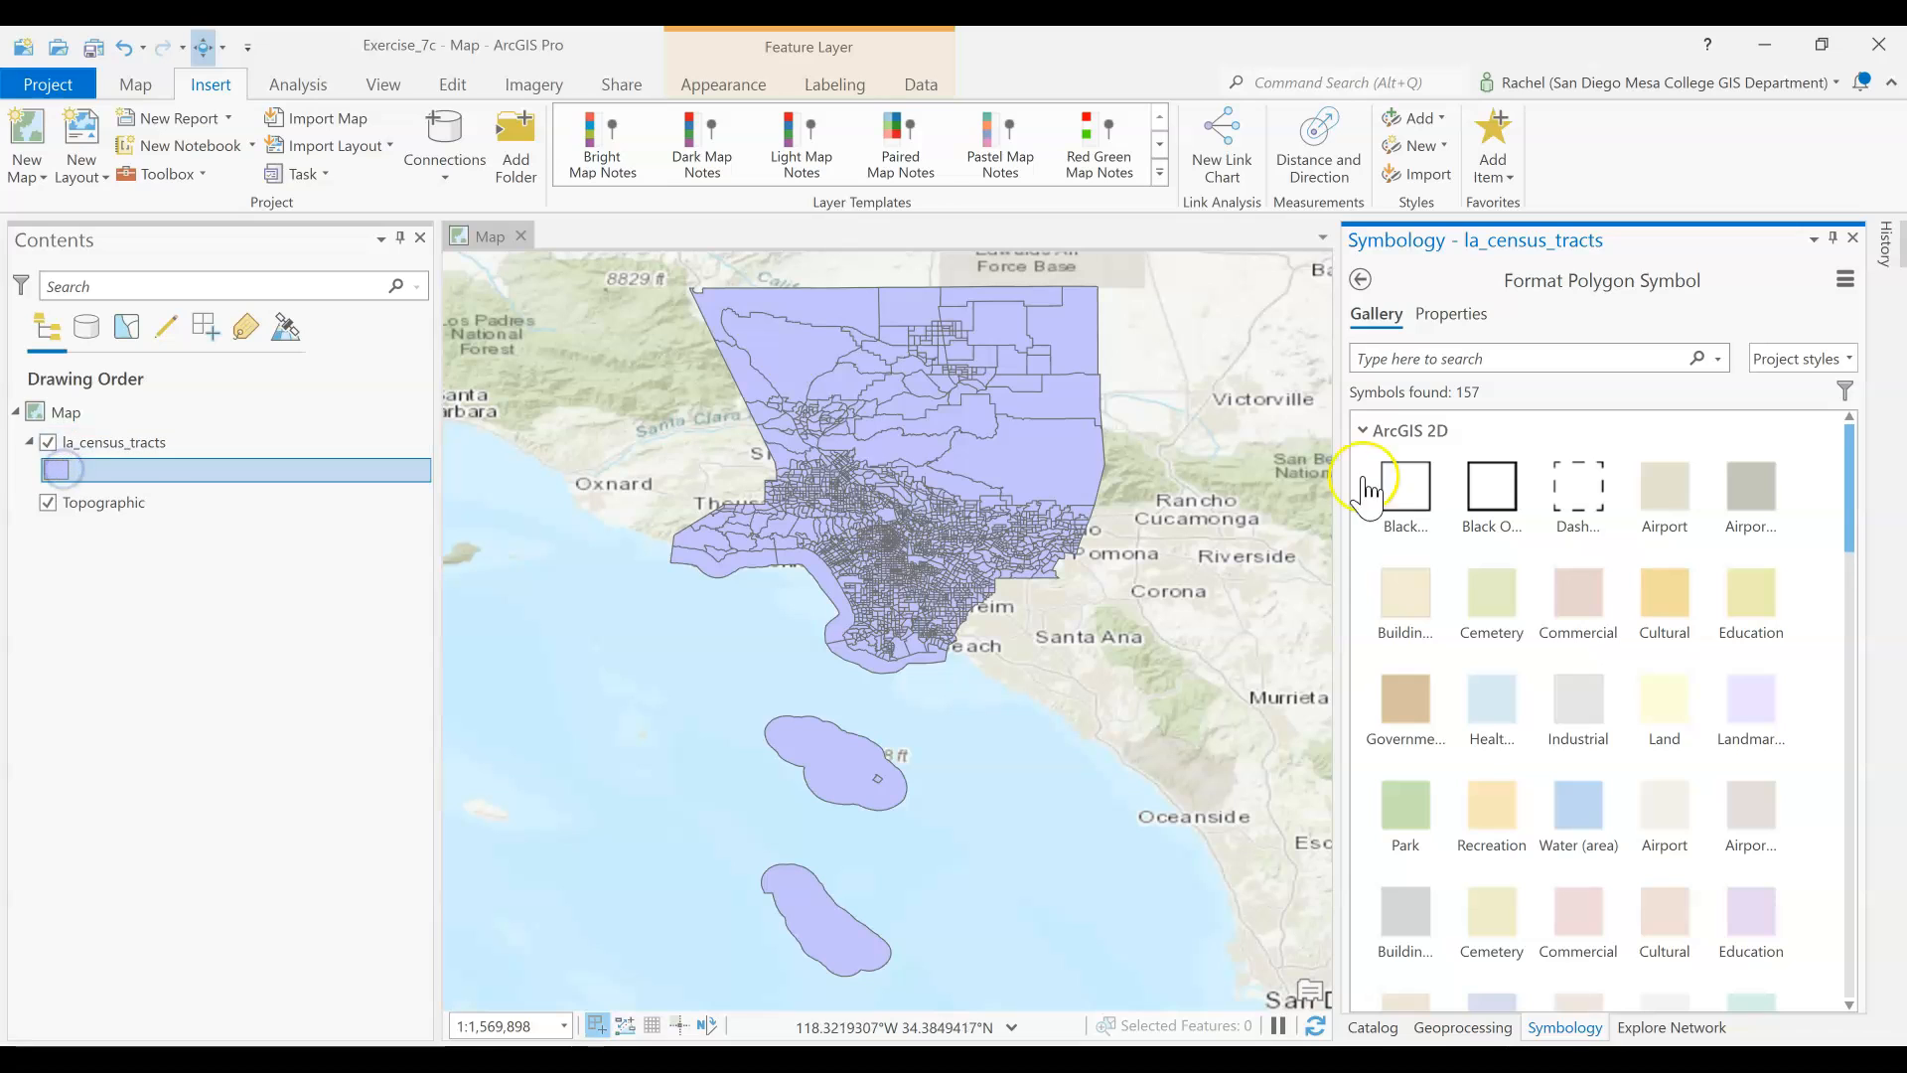
click(1368, 488)
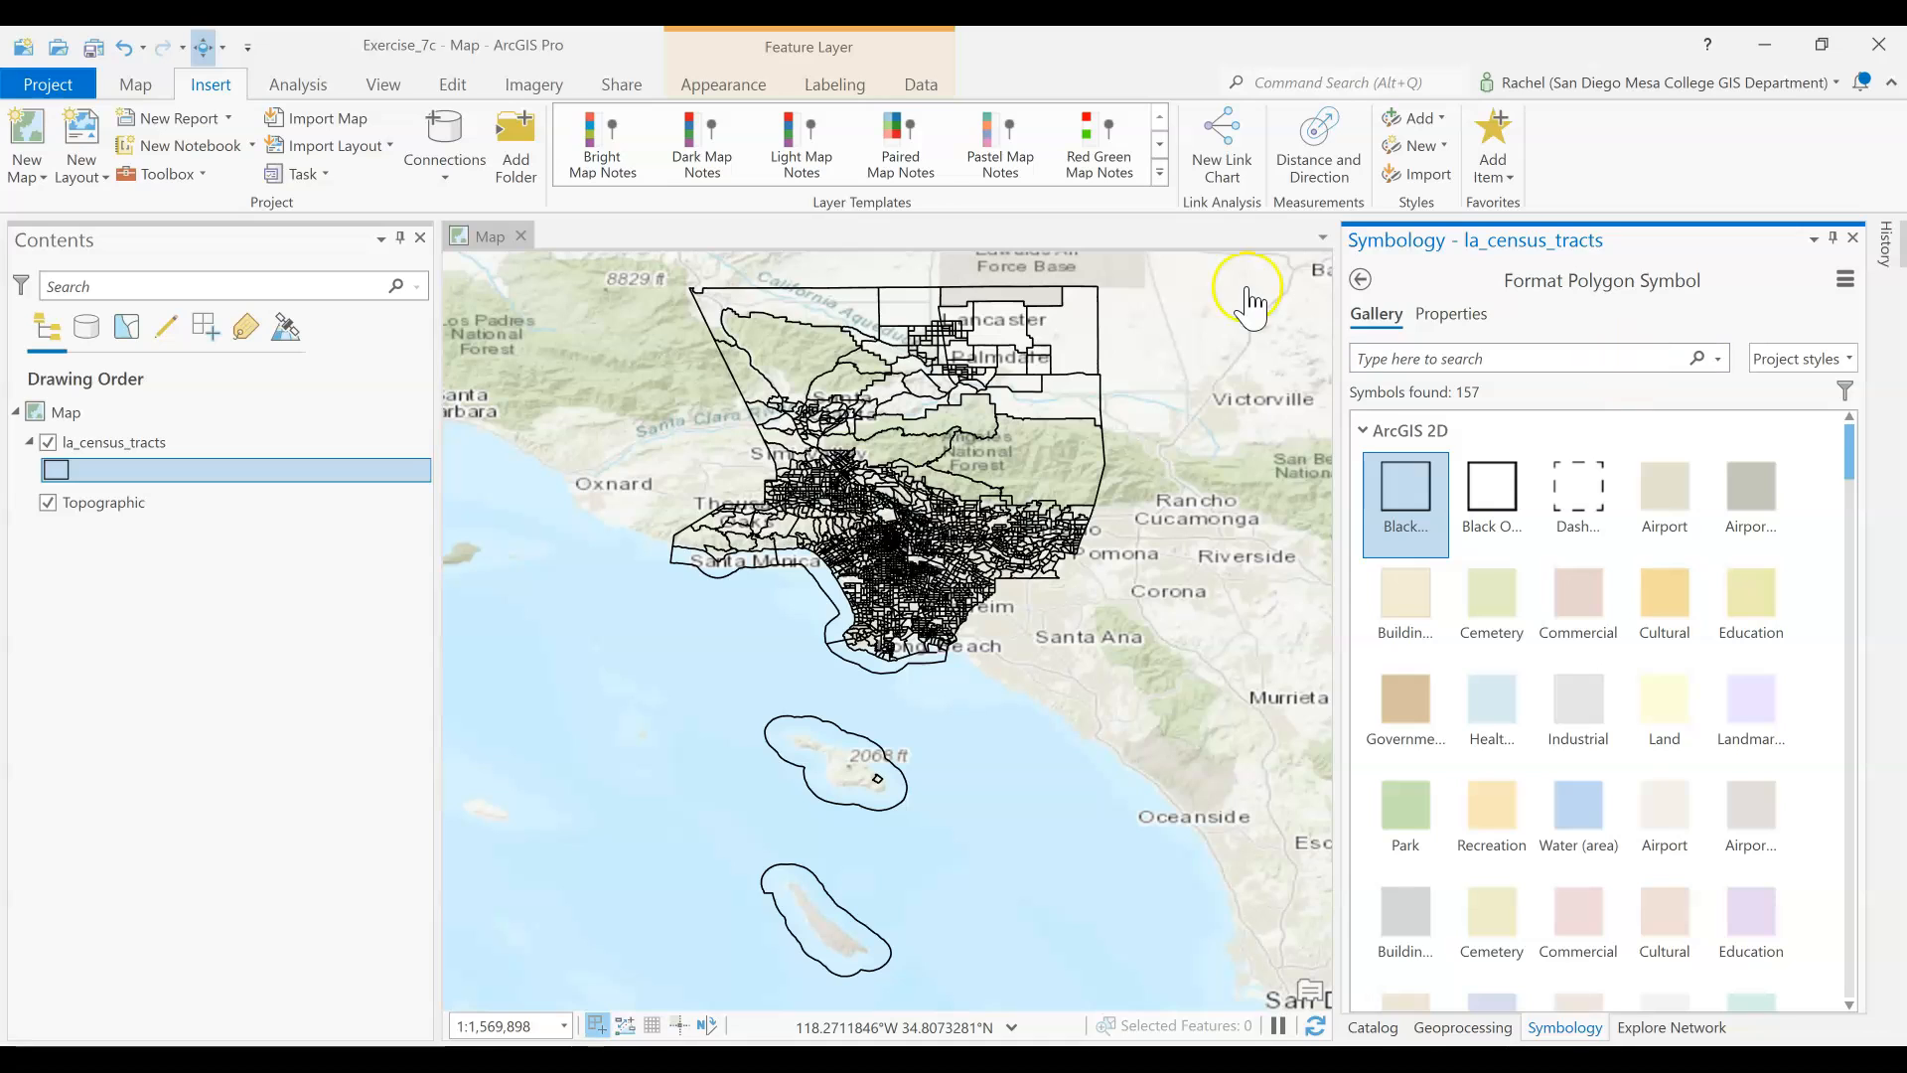
click(1373, 1027)
scroll(1650, 777, down, 1)
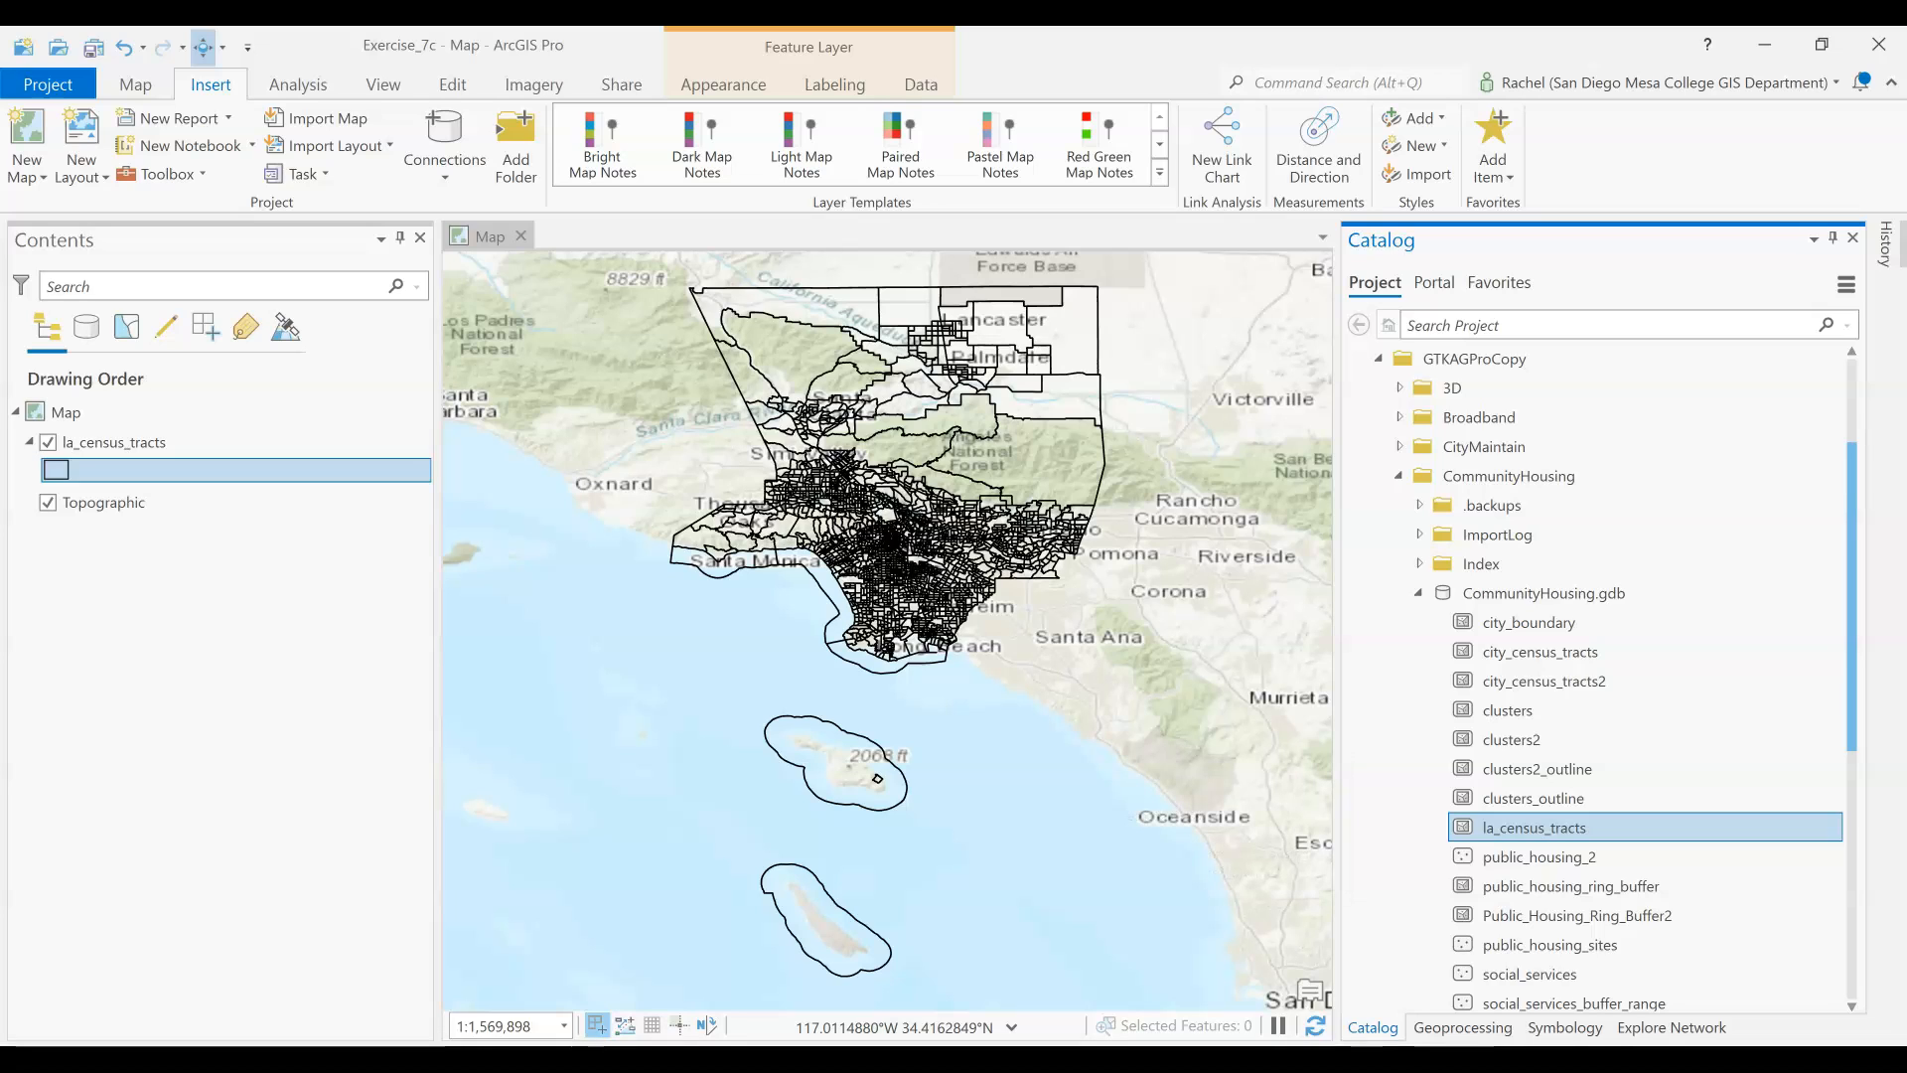
Open the attribute table of la_census_tracts and examine its last fields, including Area Median Income
click(137, 412)
click(136, 440)
right_click(136, 440)
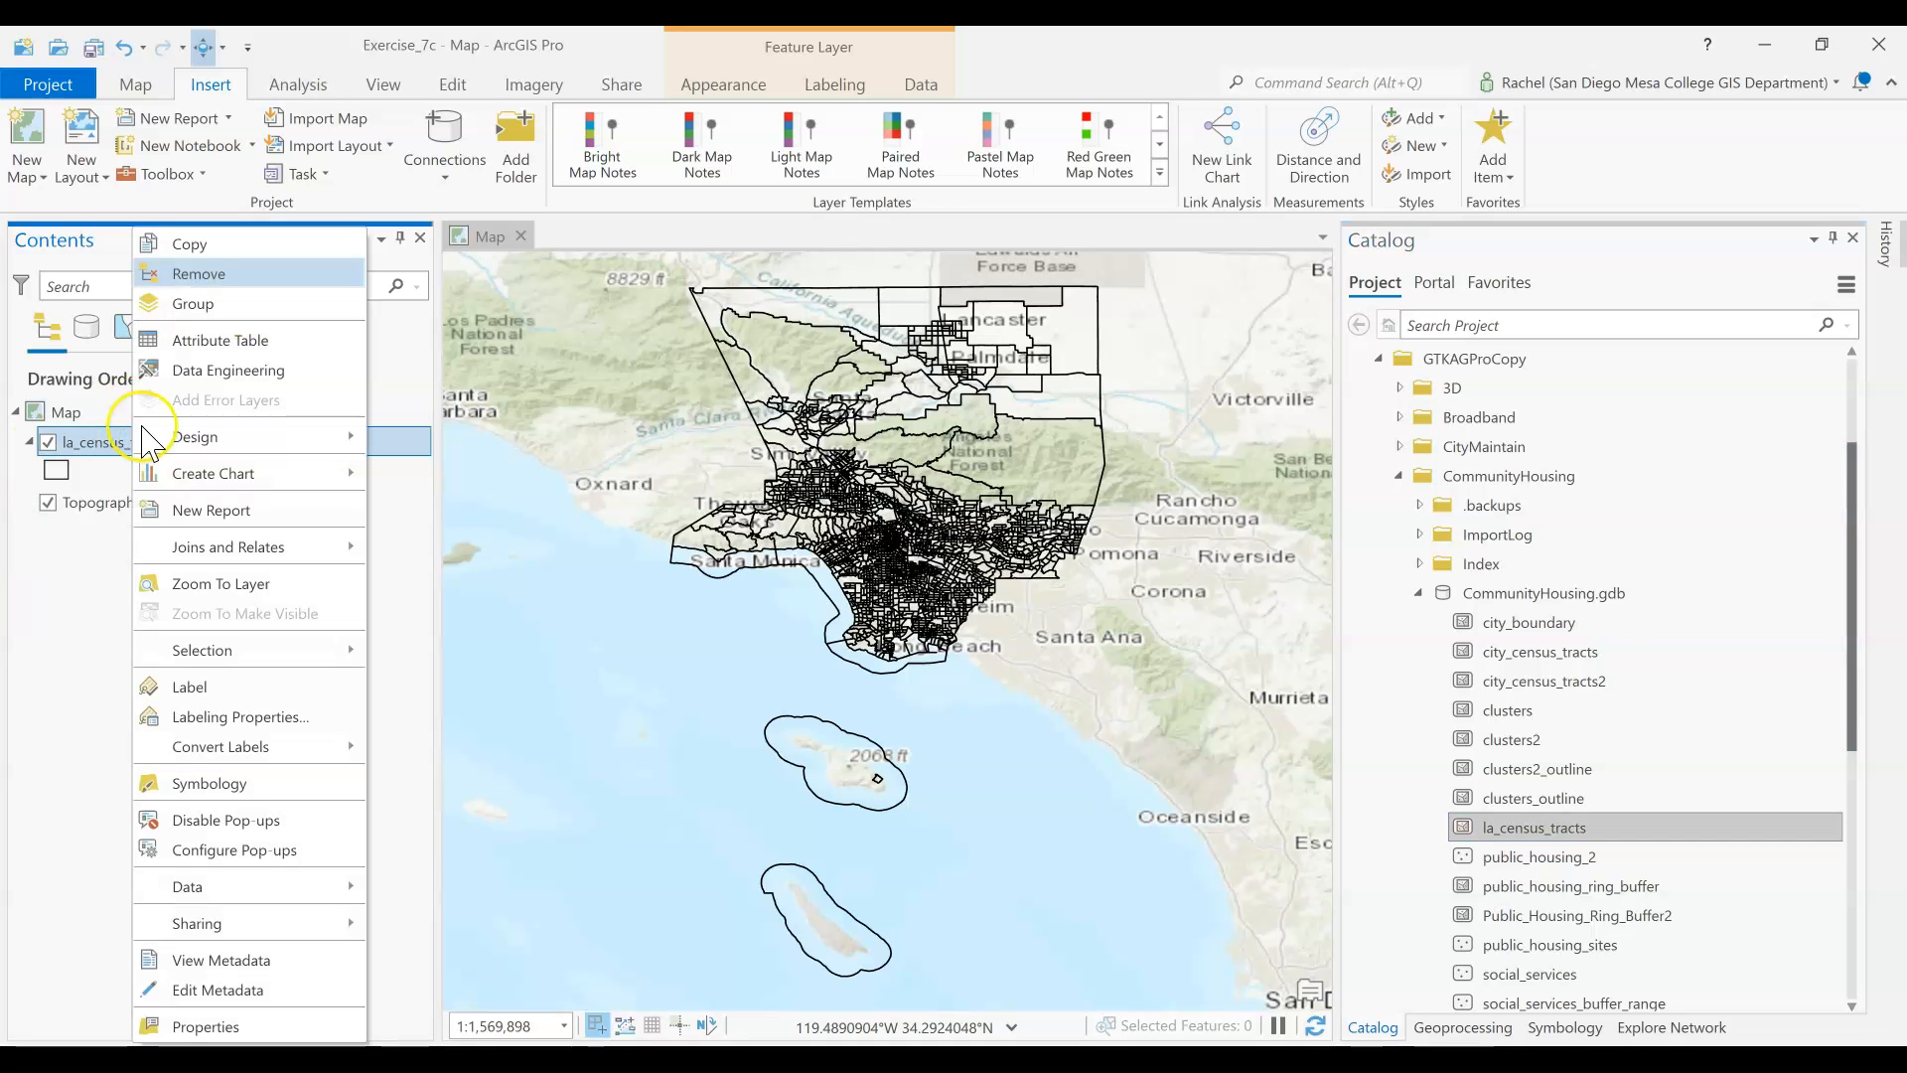
click(212, 340)
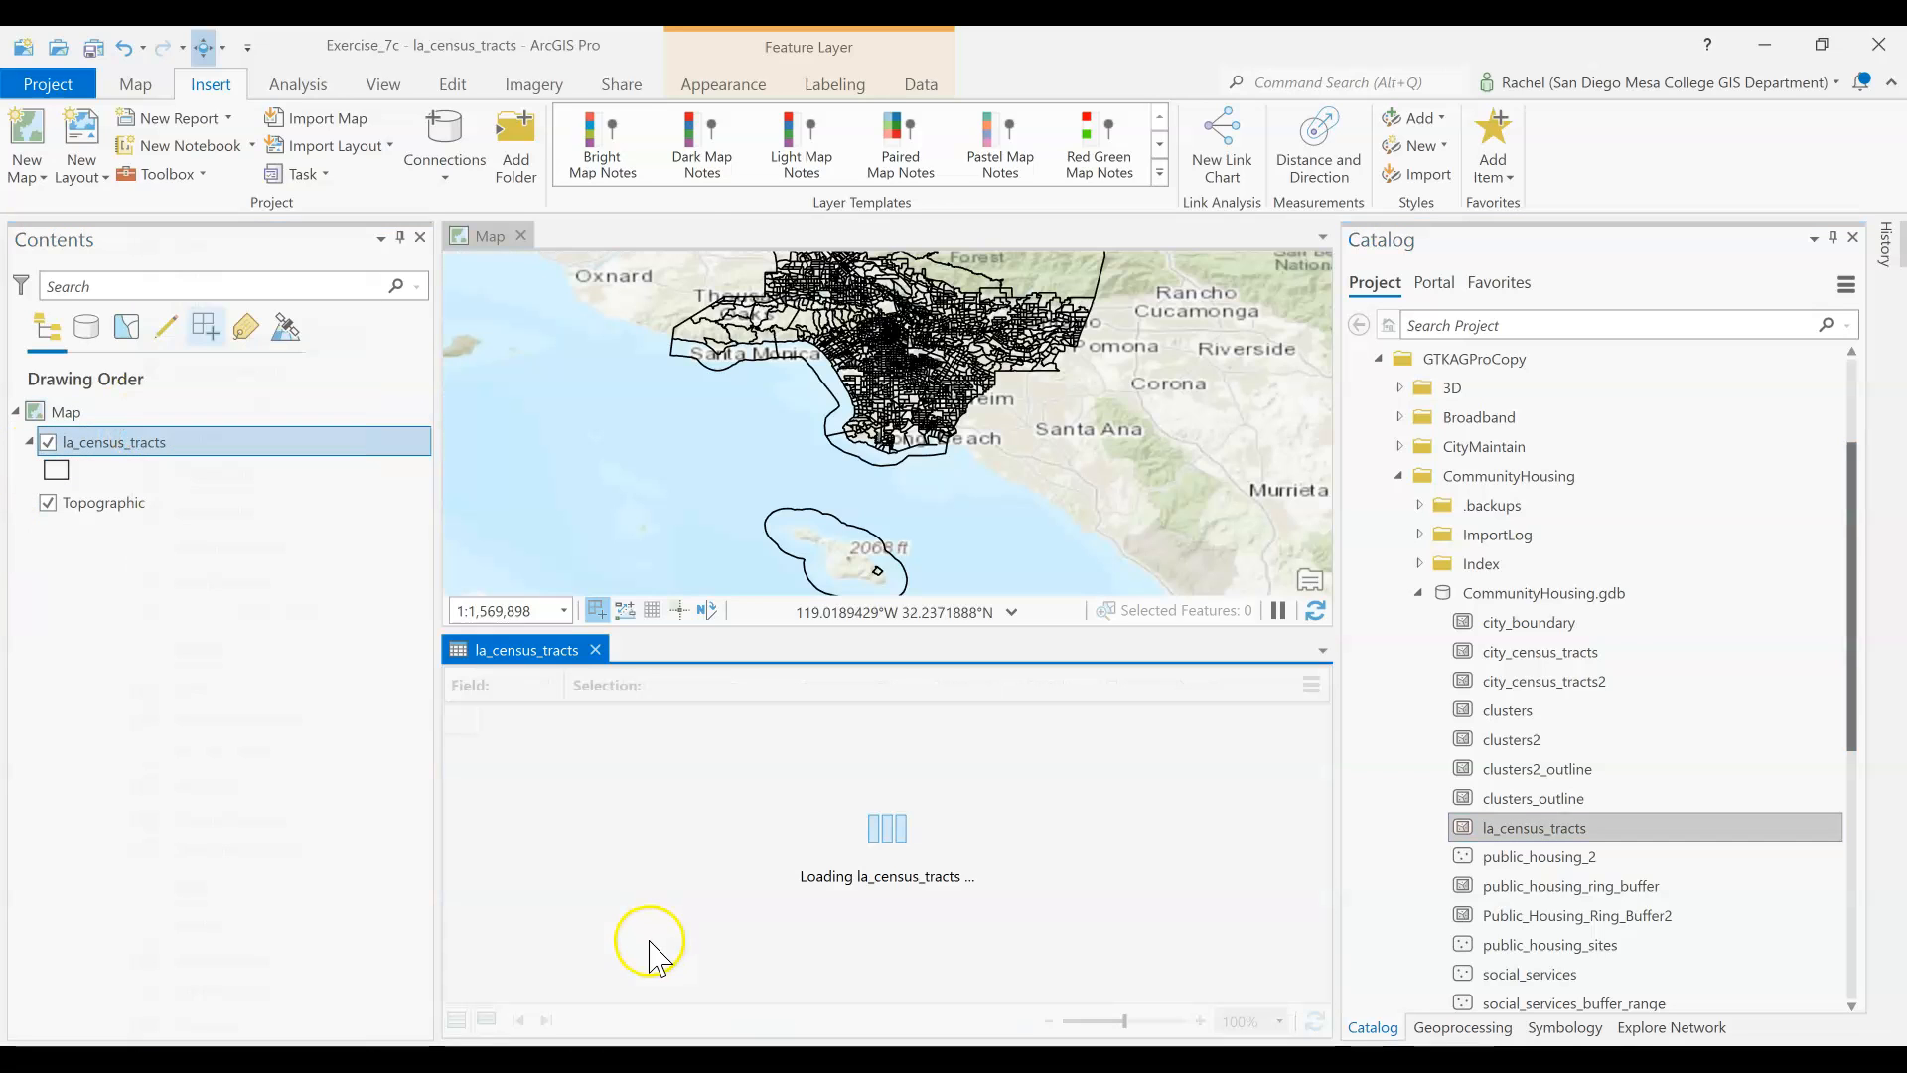
drag(539, 996, 1090, 917)
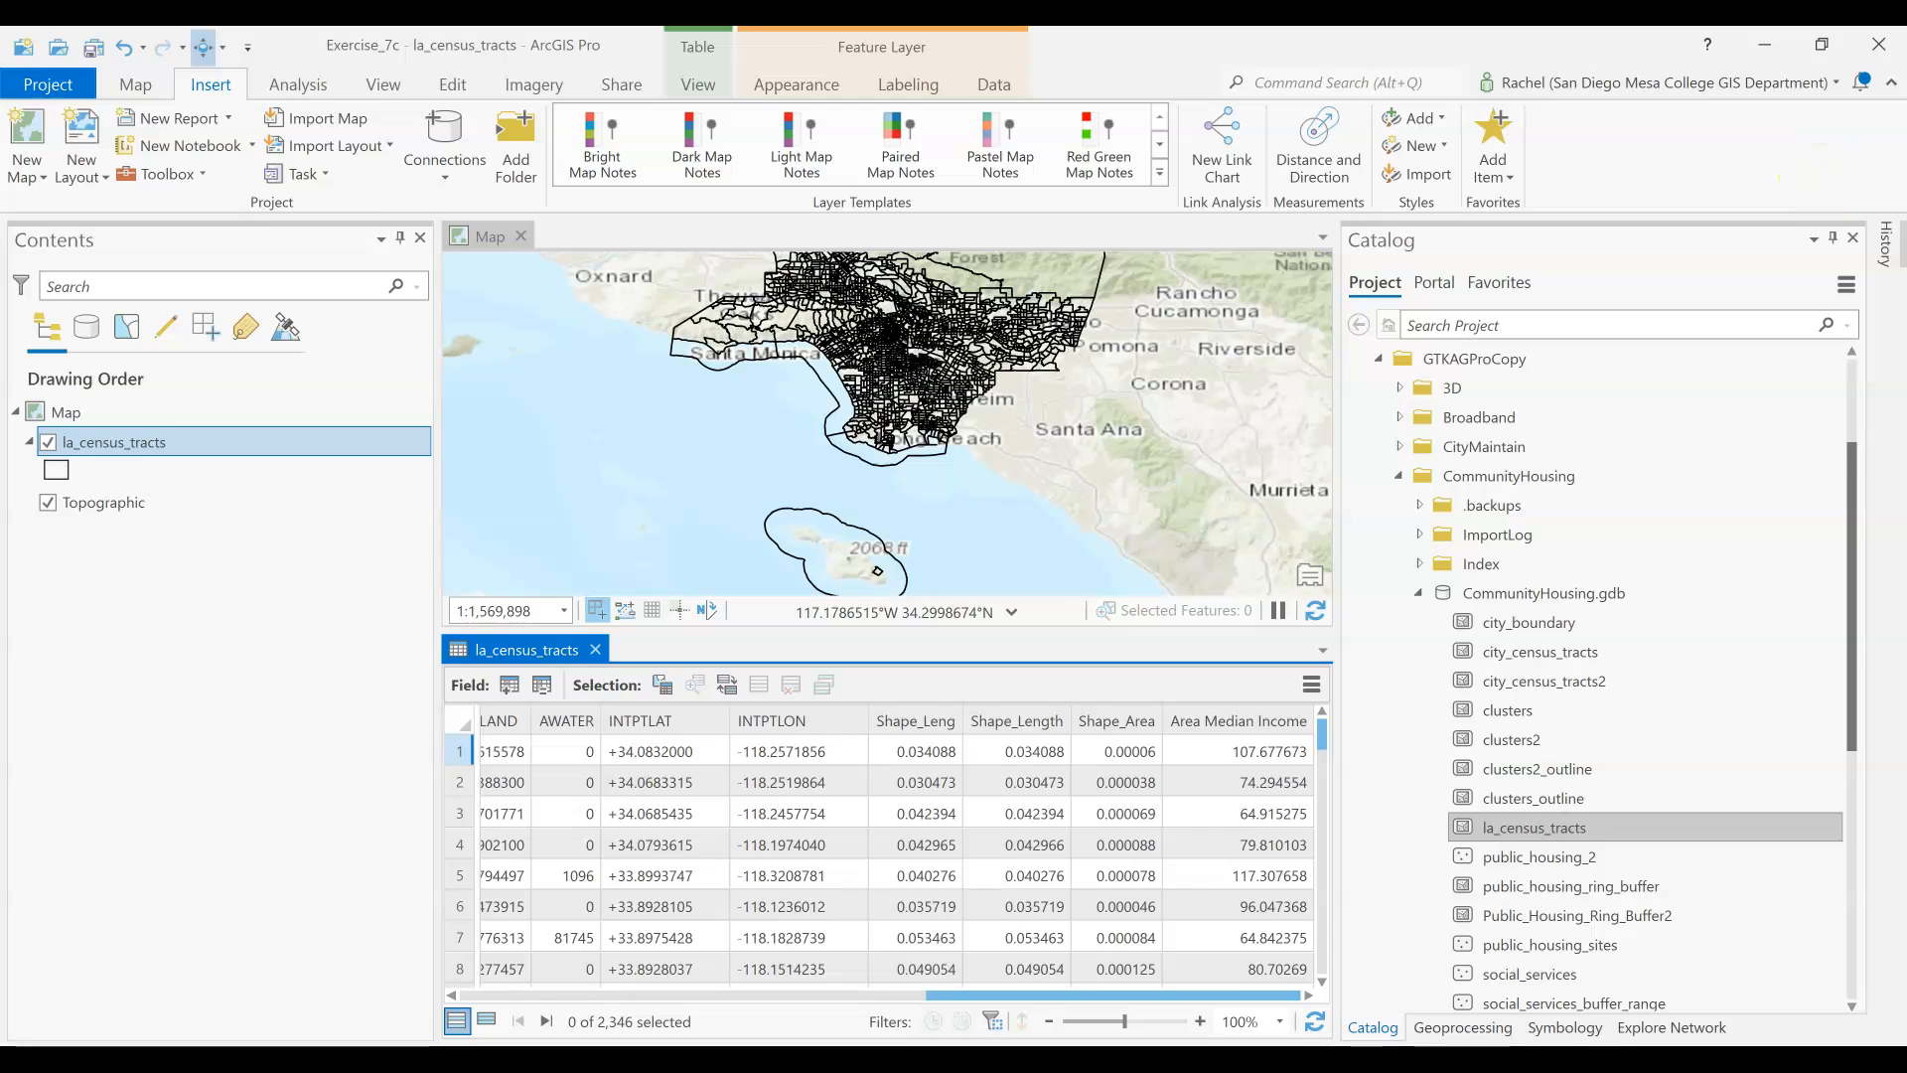
Symbolize la_census_tracts with Graduated Colors based on the Area Median Income field
click(1557, 1028)
click(1512, 370)
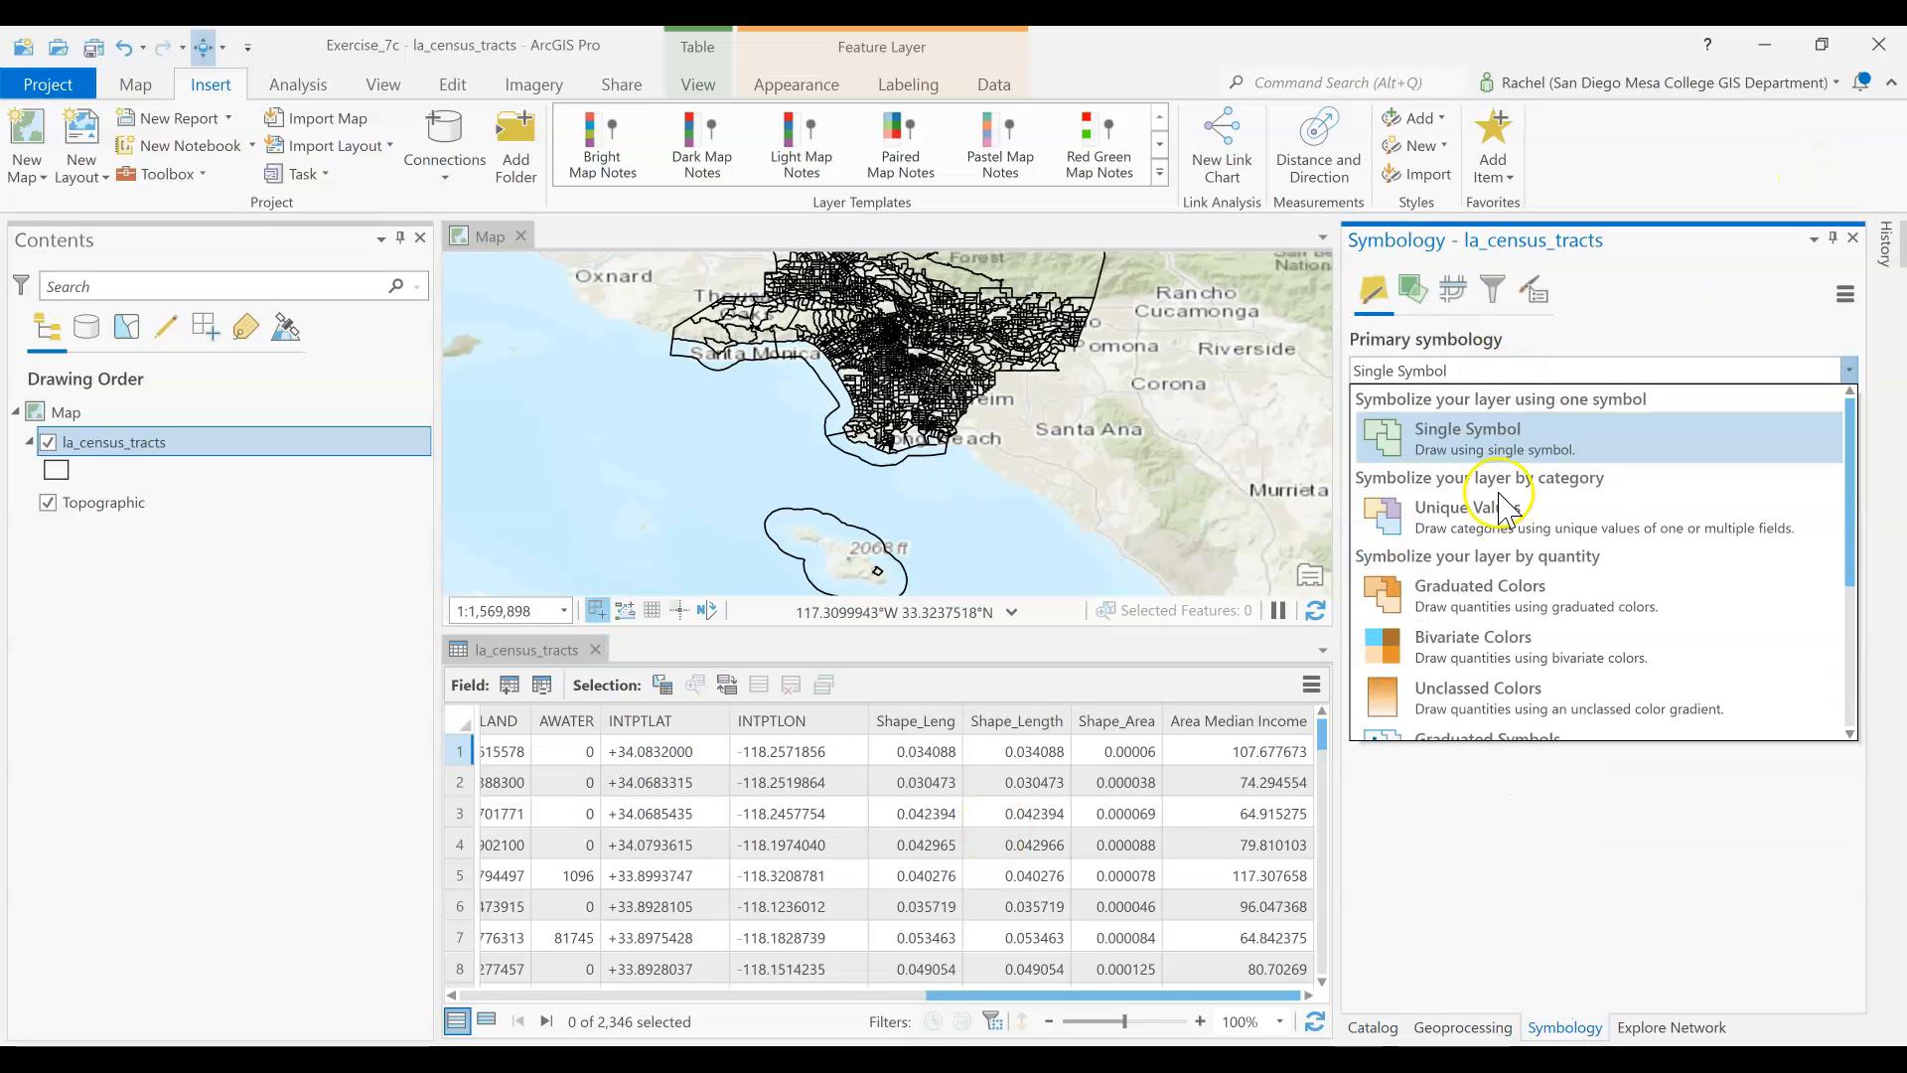
click(1480, 594)
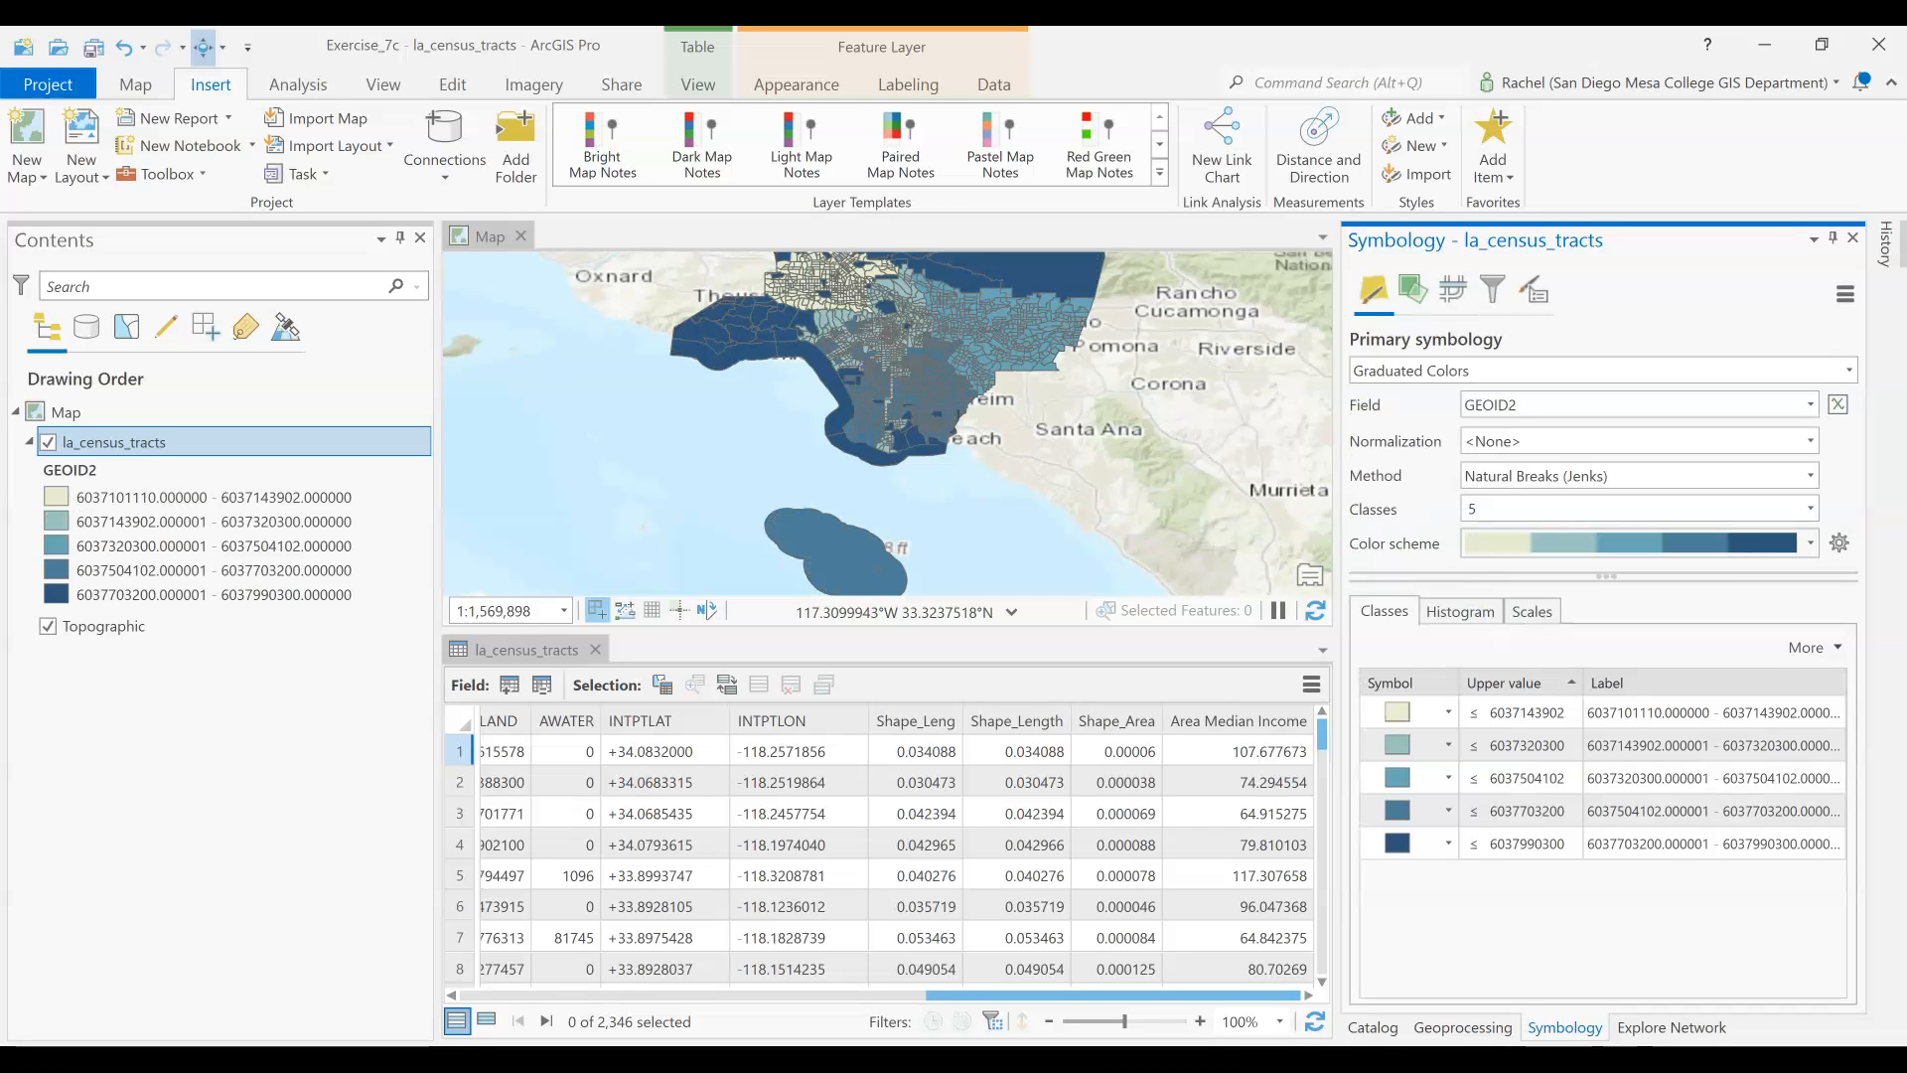
click(1566, 410)
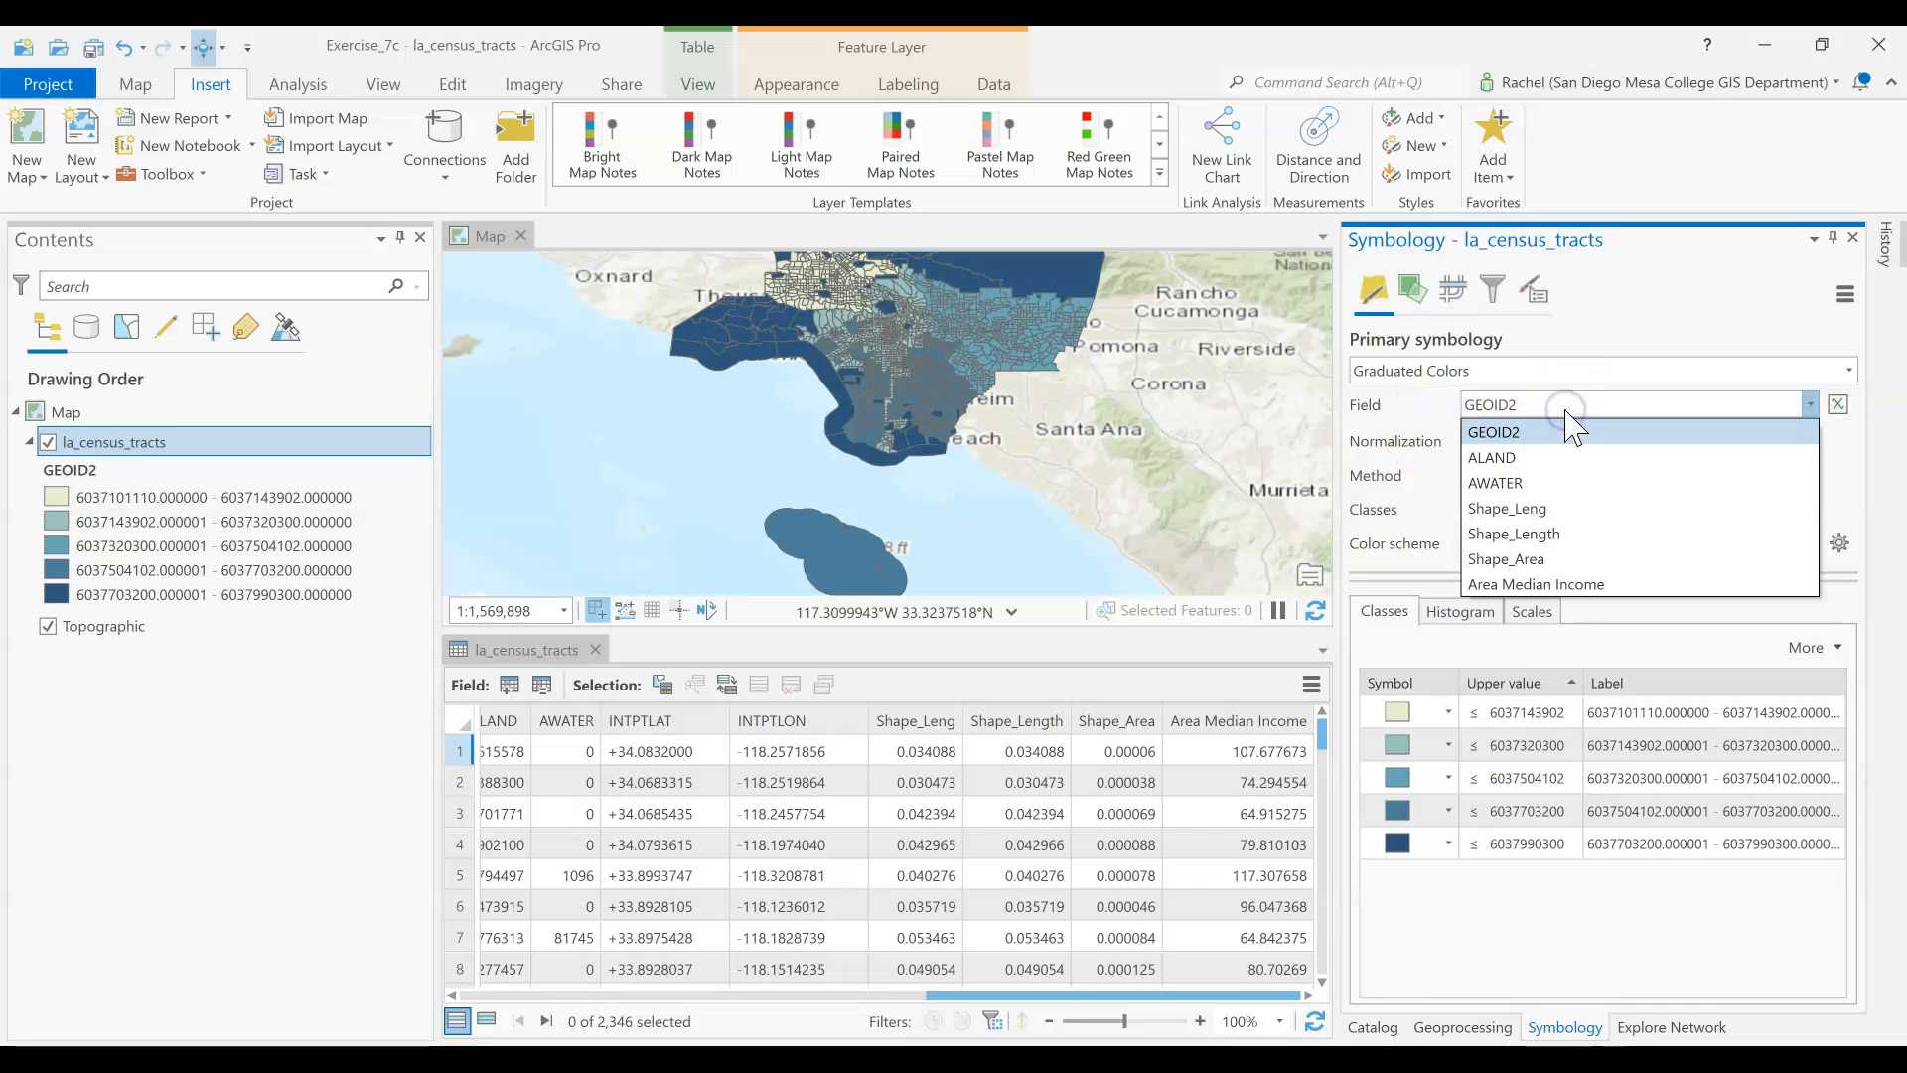
click(1558, 584)
Show the color scheme names and apply the Oranges (Continuous) scheme to the la_census_tracts classes
click(1810, 544)
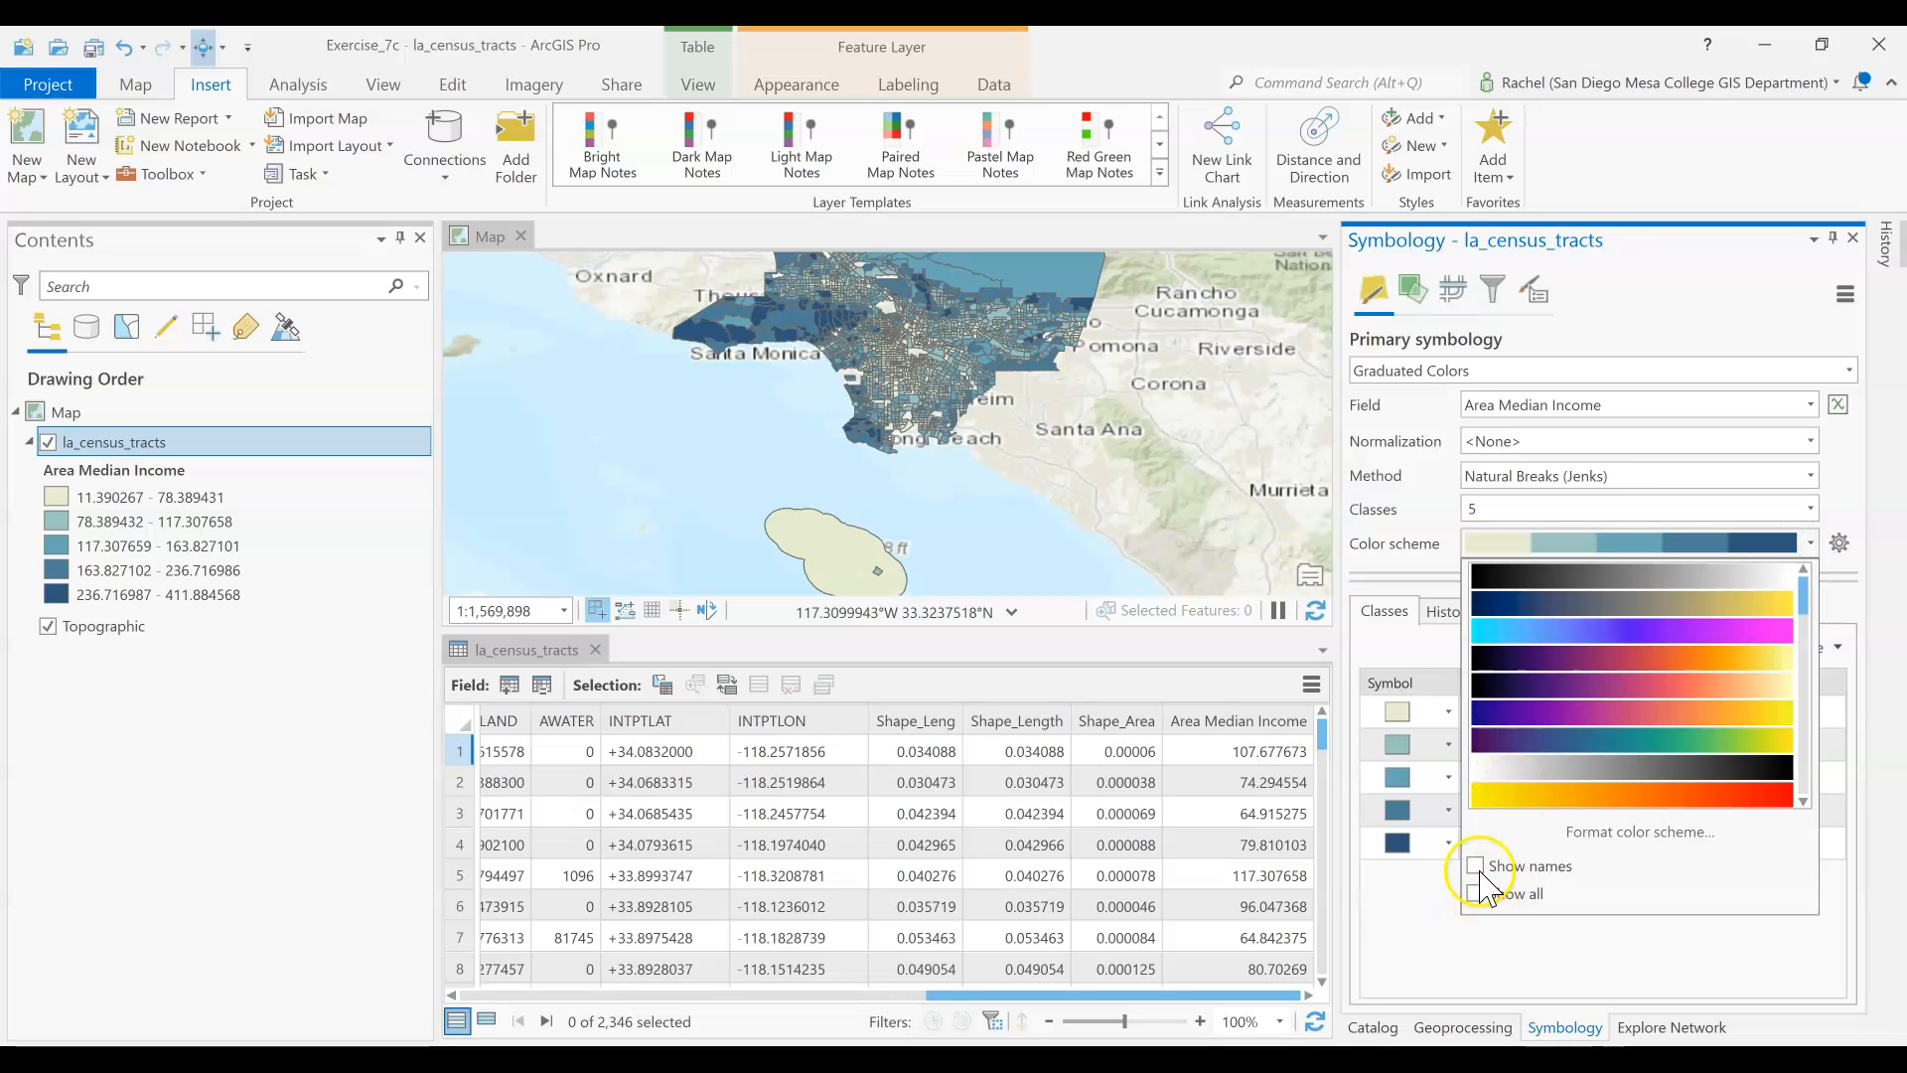
click(1476, 865)
scroll(1616, 675, down, 10)
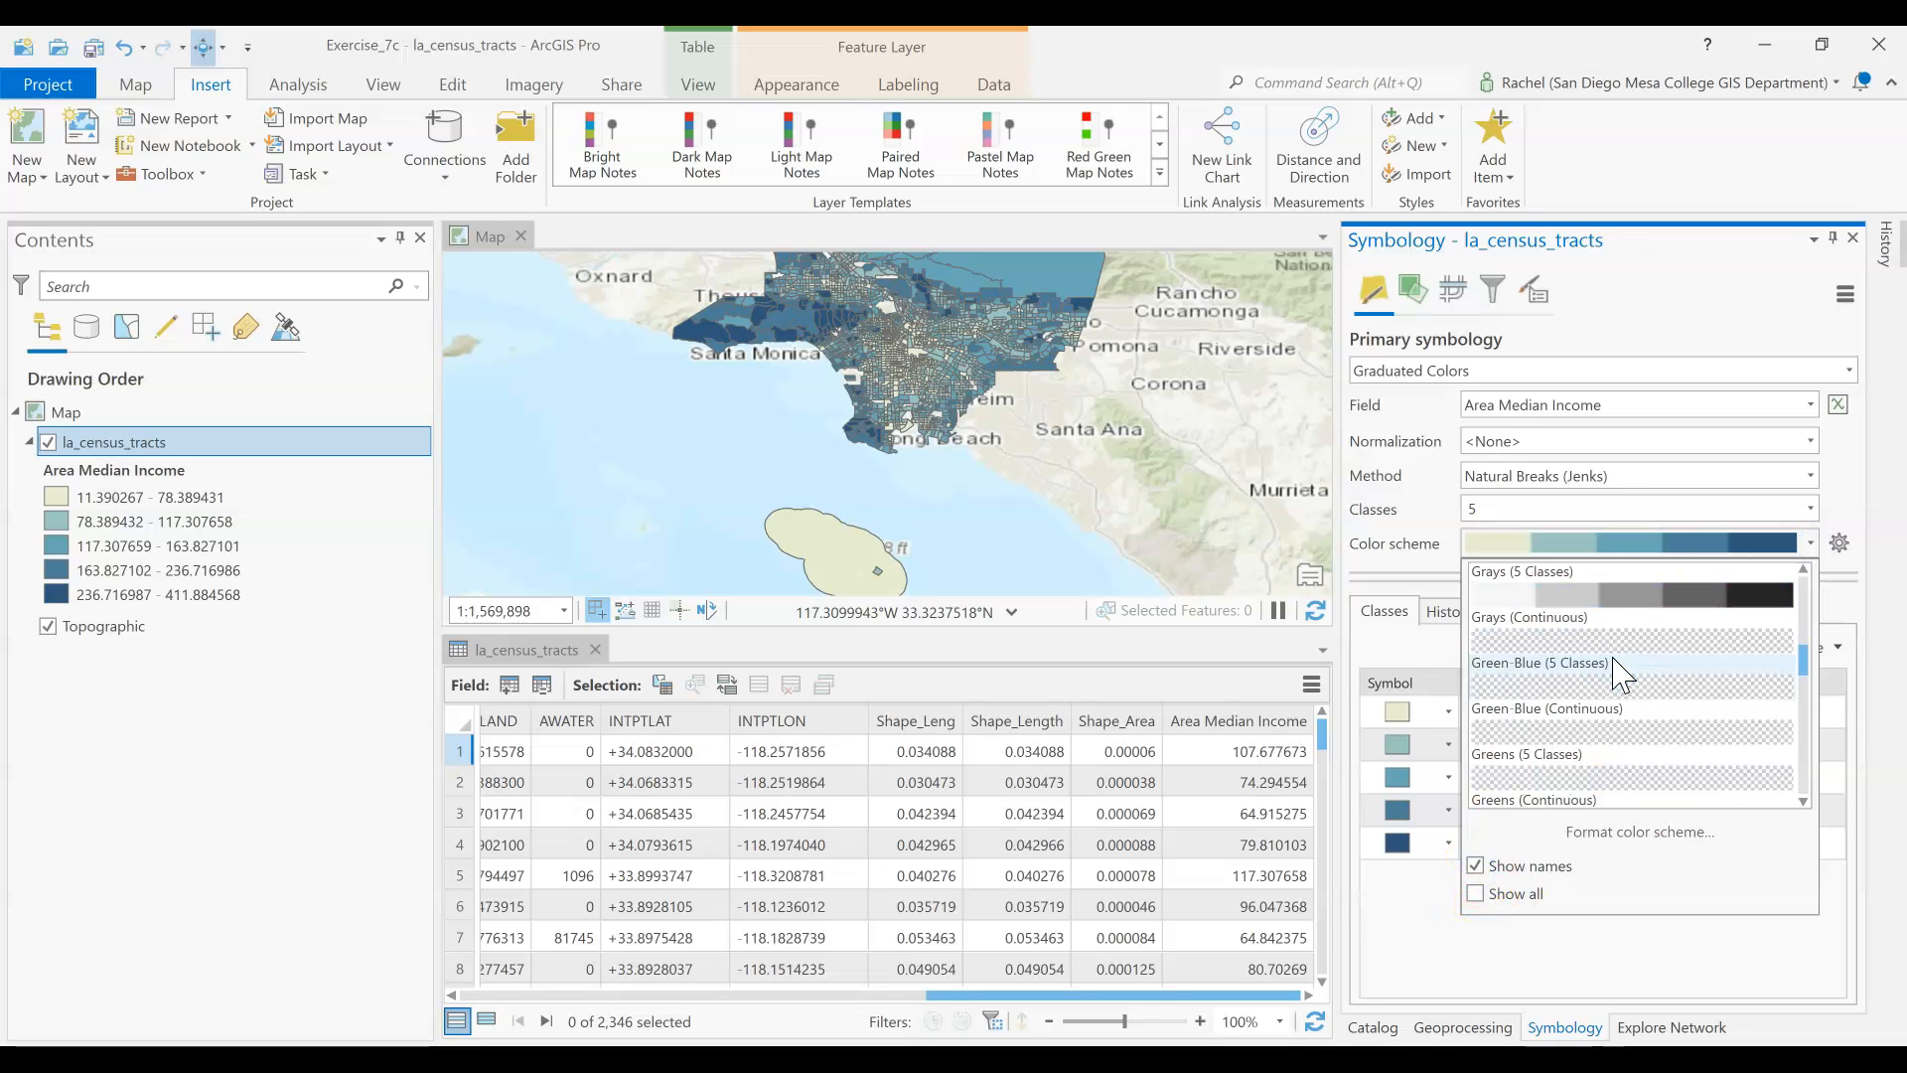
scroll(1616, 676, up, 3)
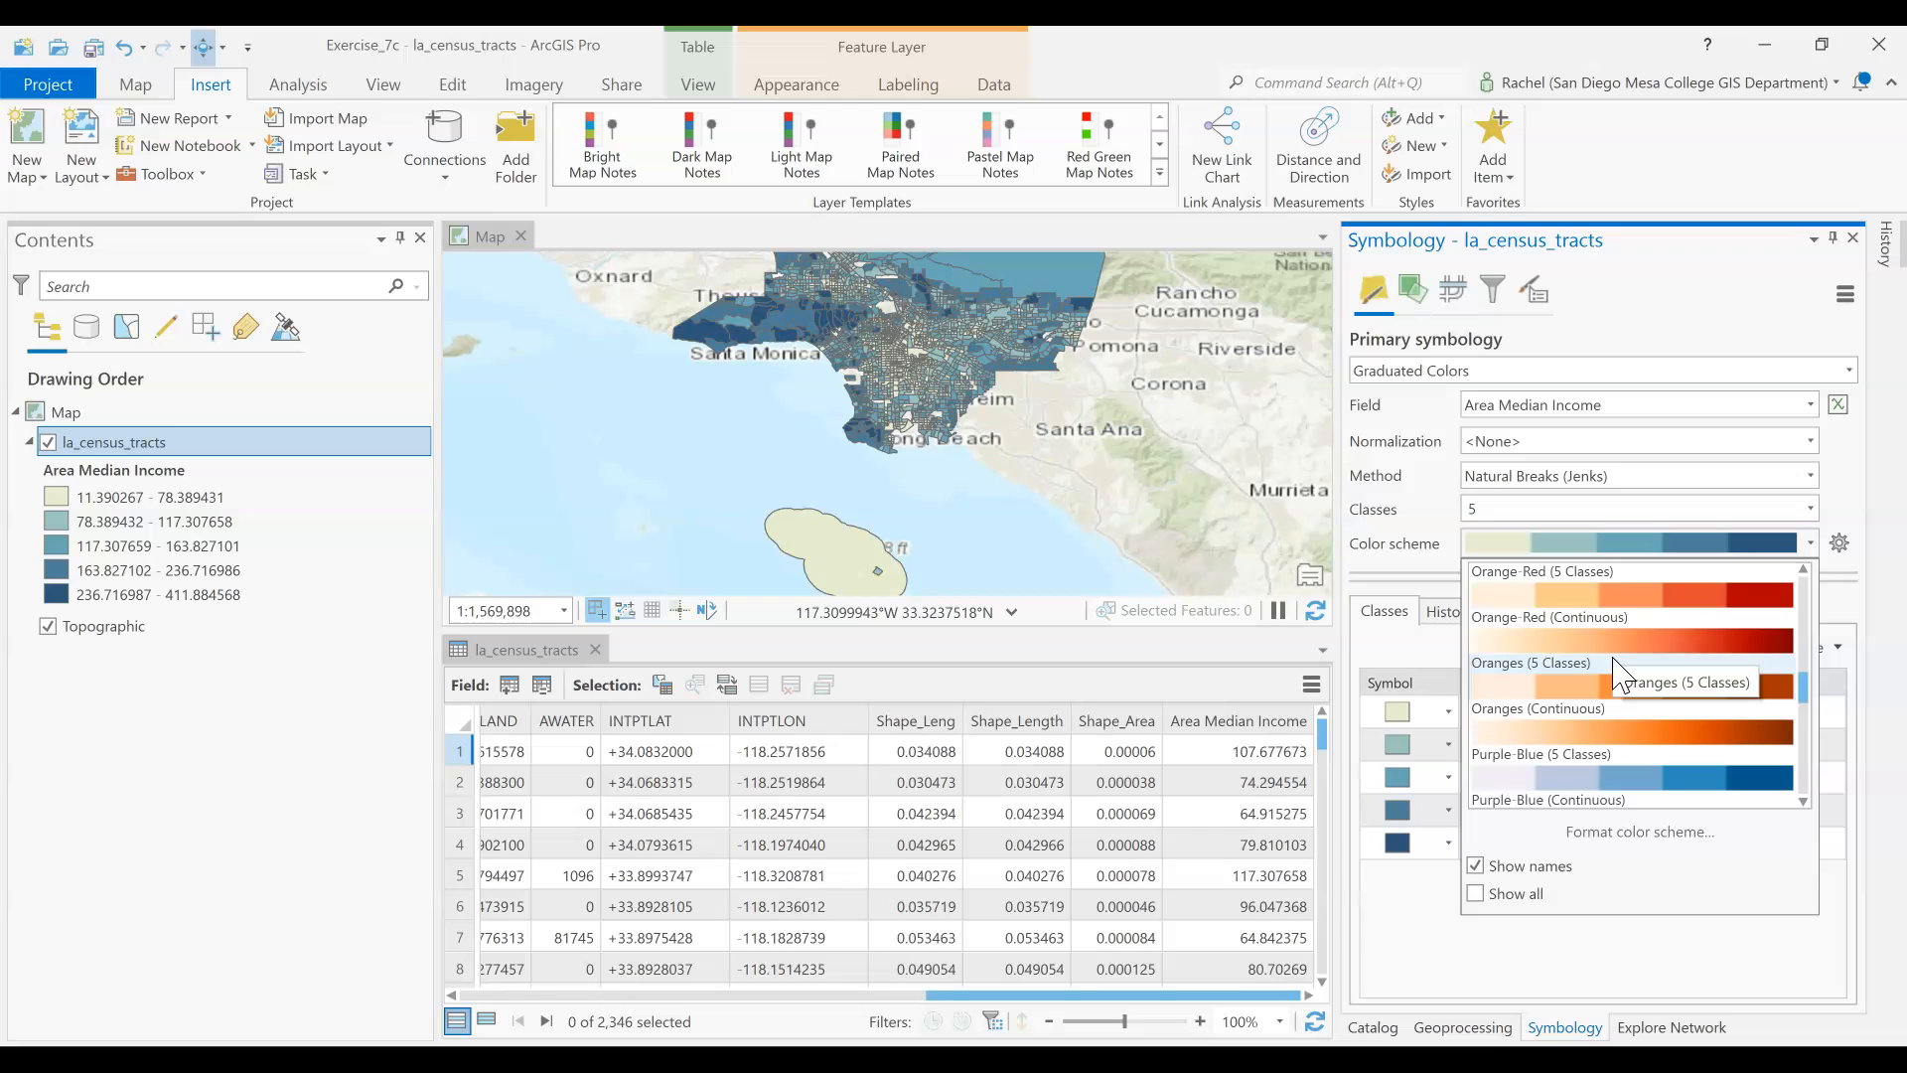
click(1596, 710)
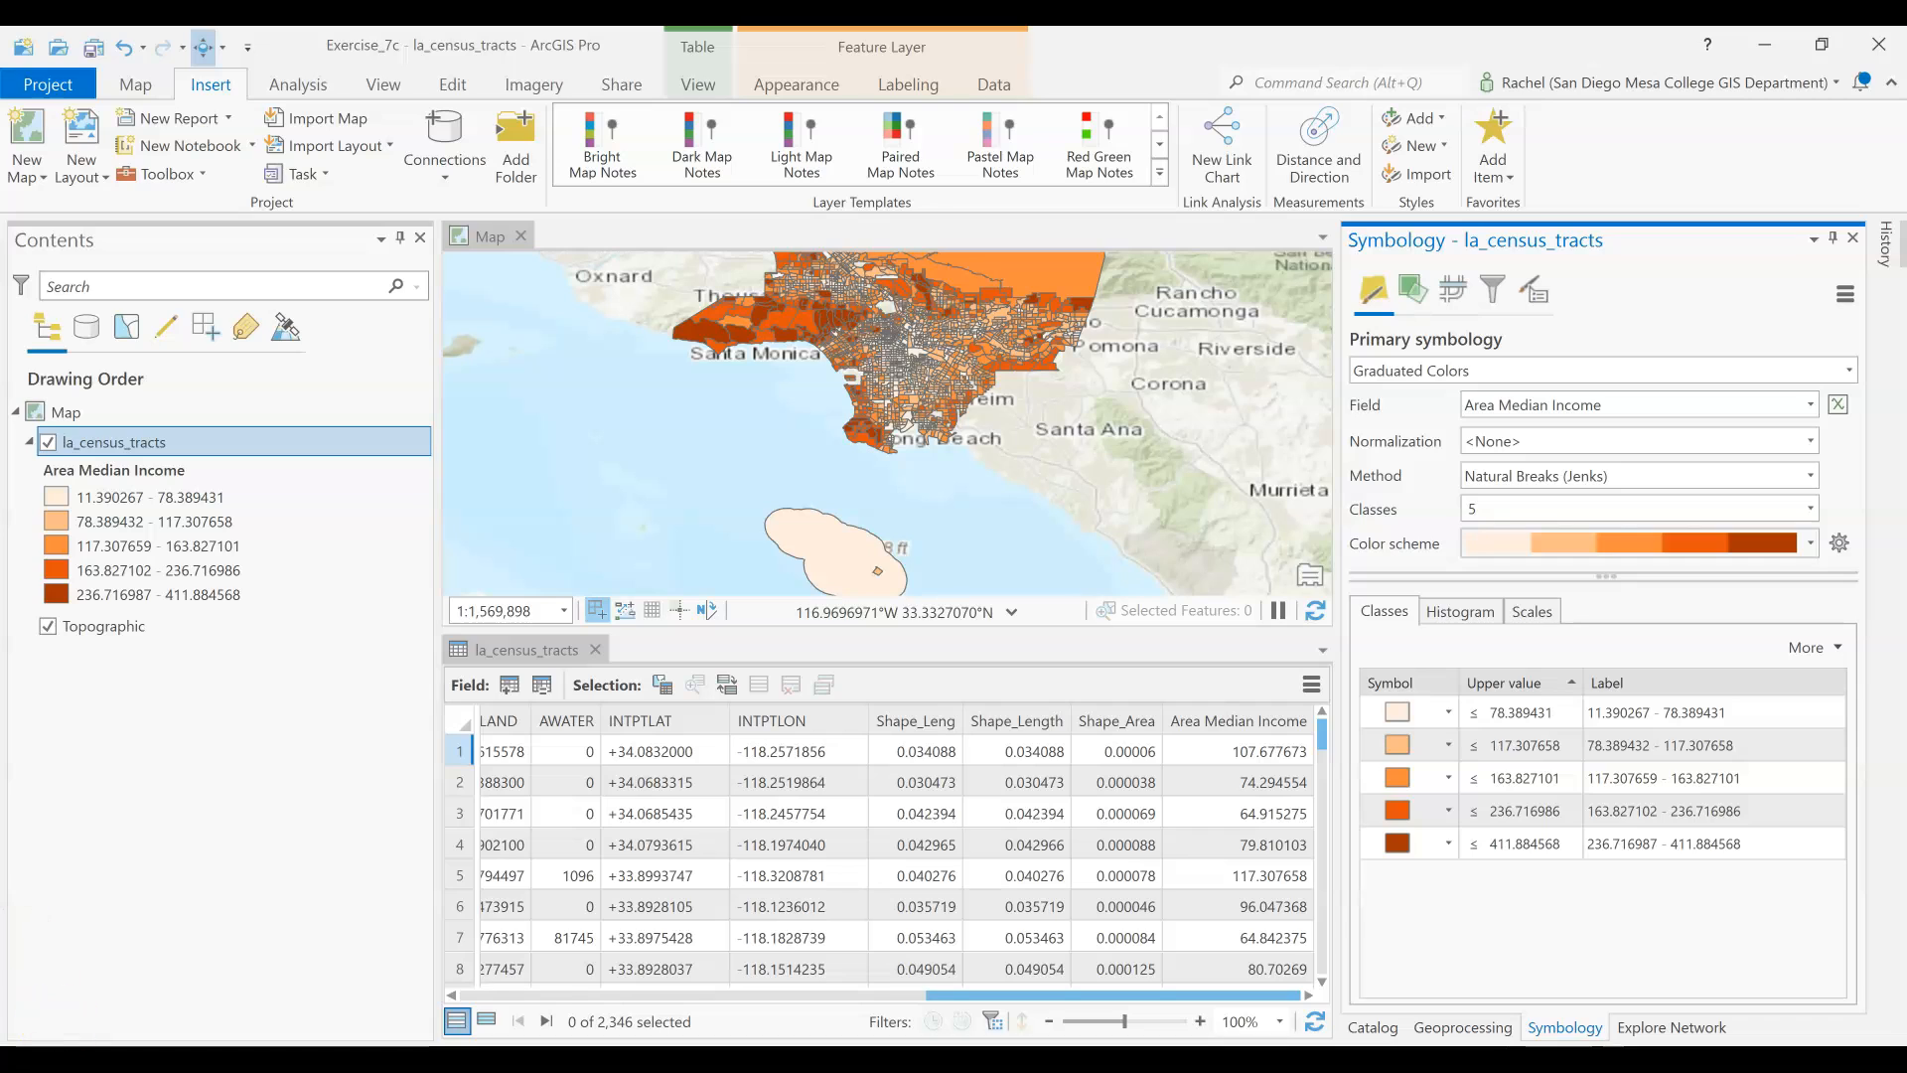
click(22, 1034)
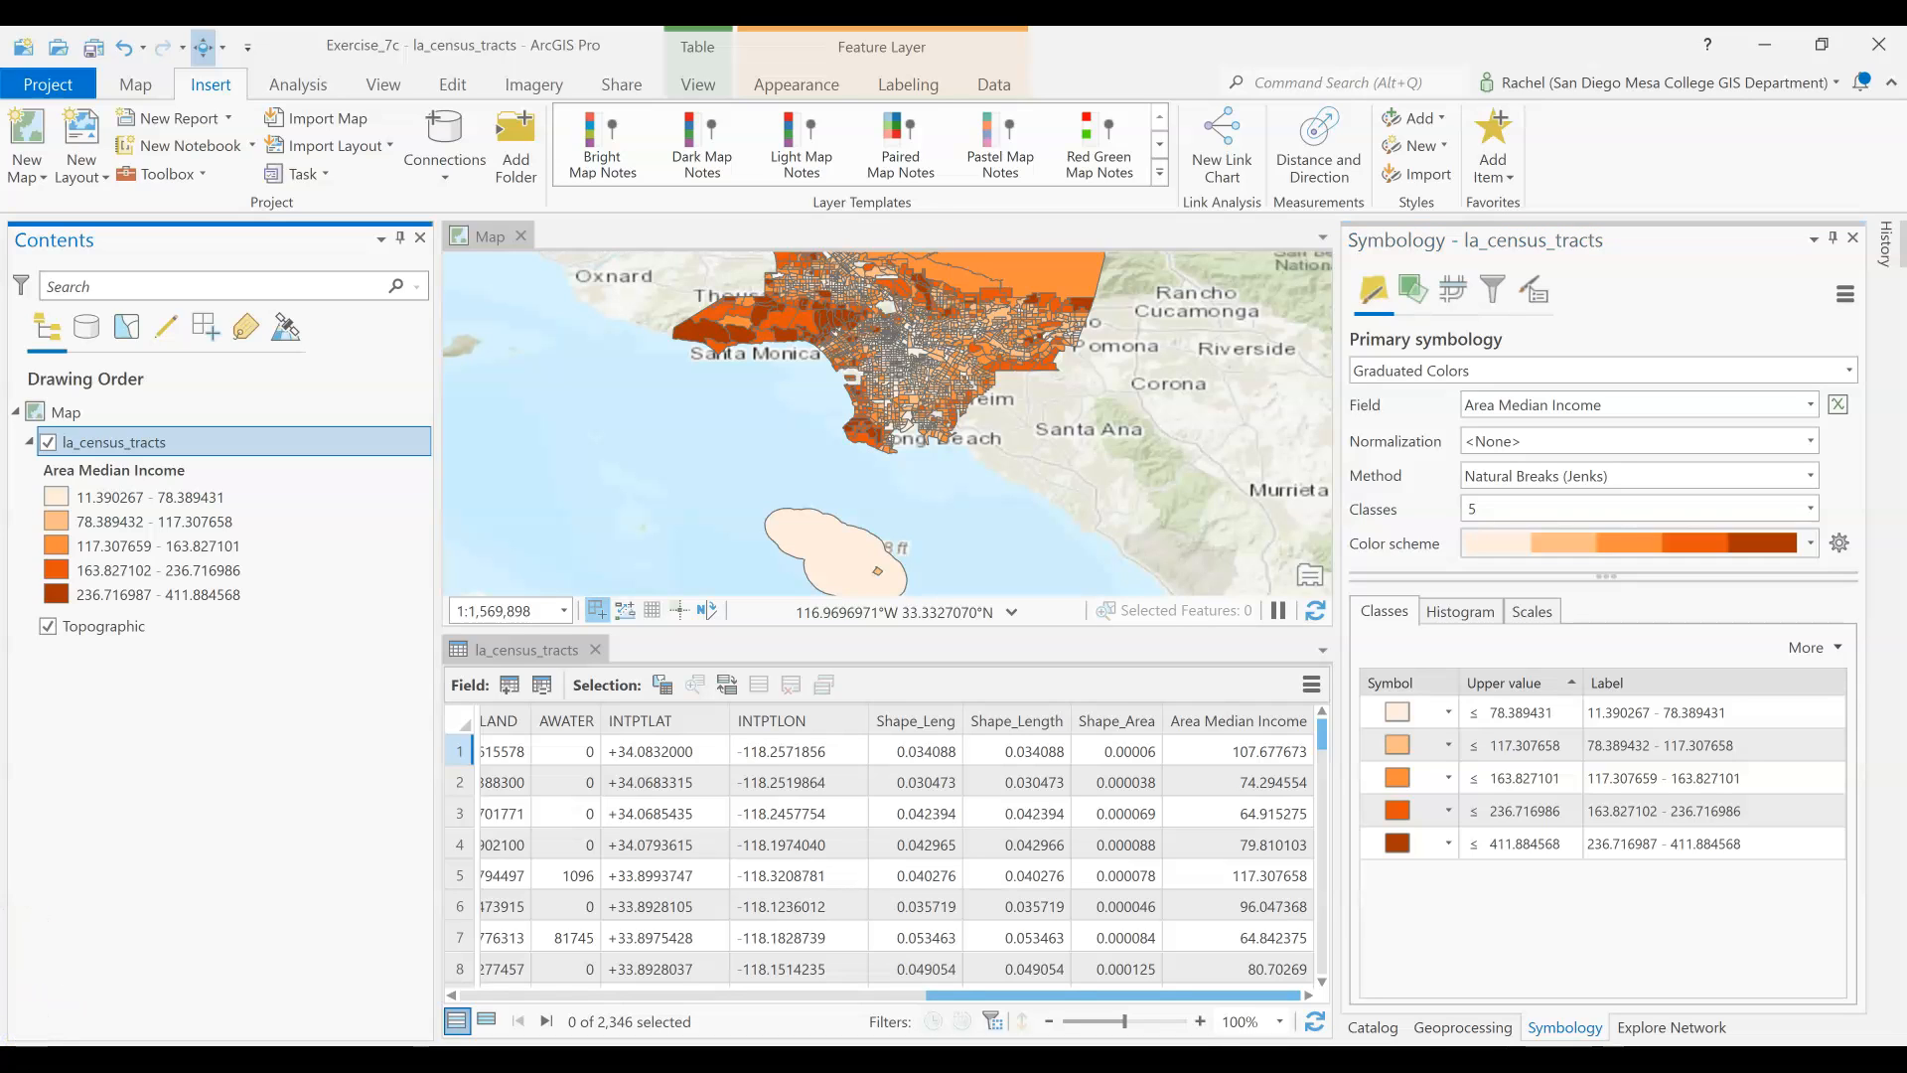
click(63, 1020)
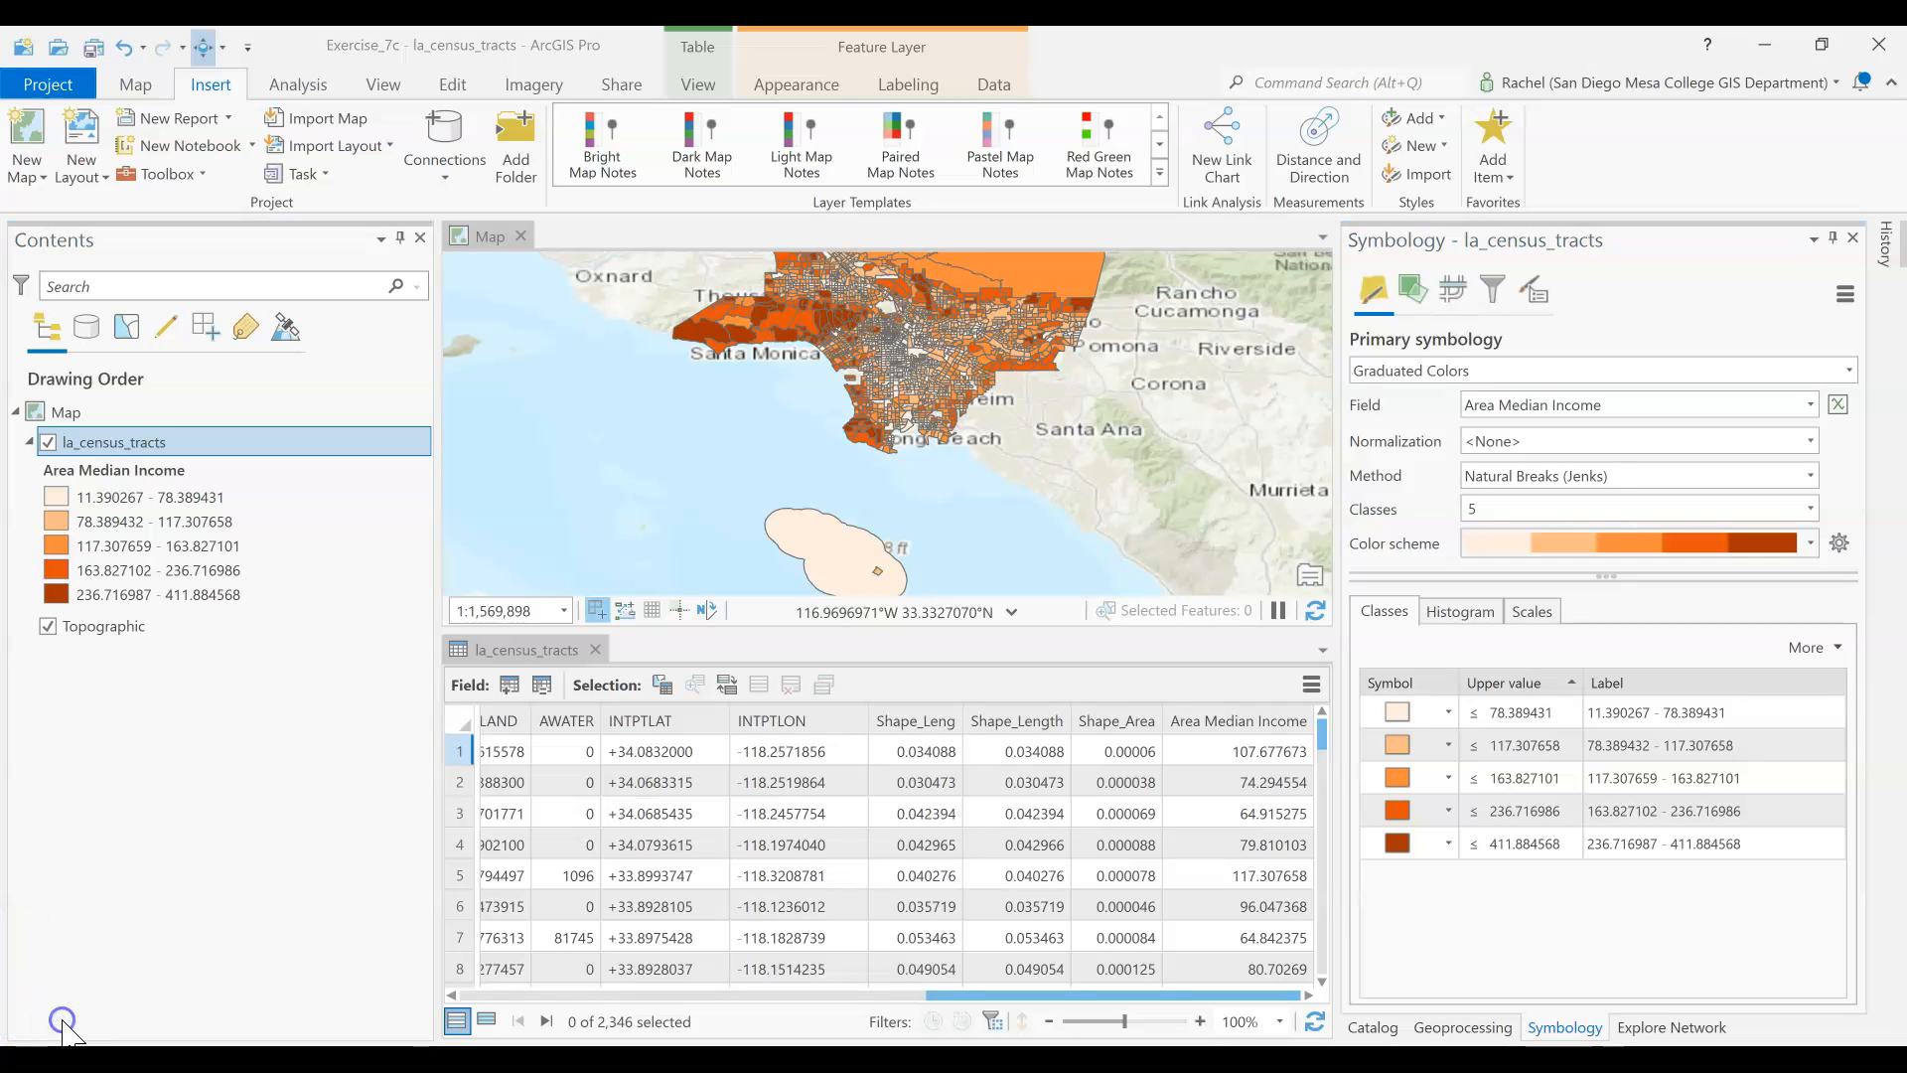
Reverse the symbol order so the lowest Area Median Income class gets the darkest orange
click(1505, 707)
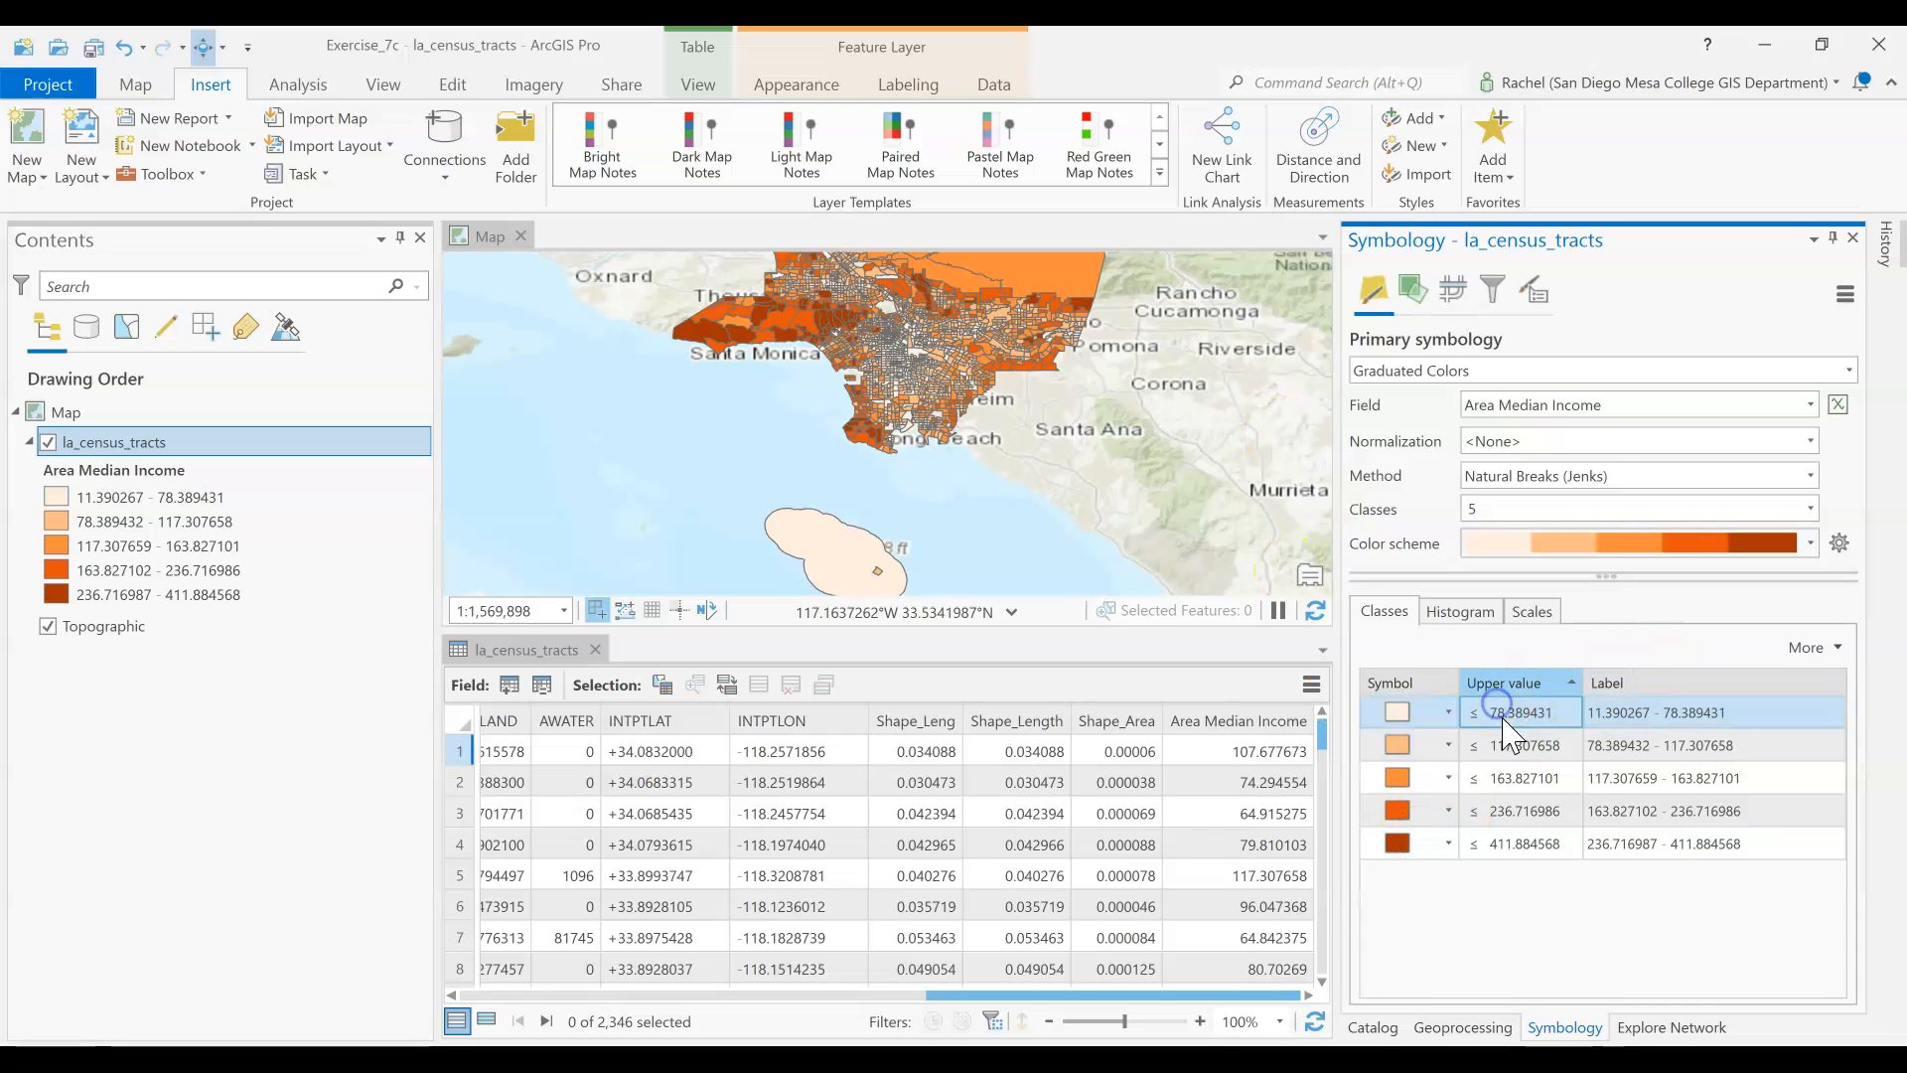
click(1830, 650)
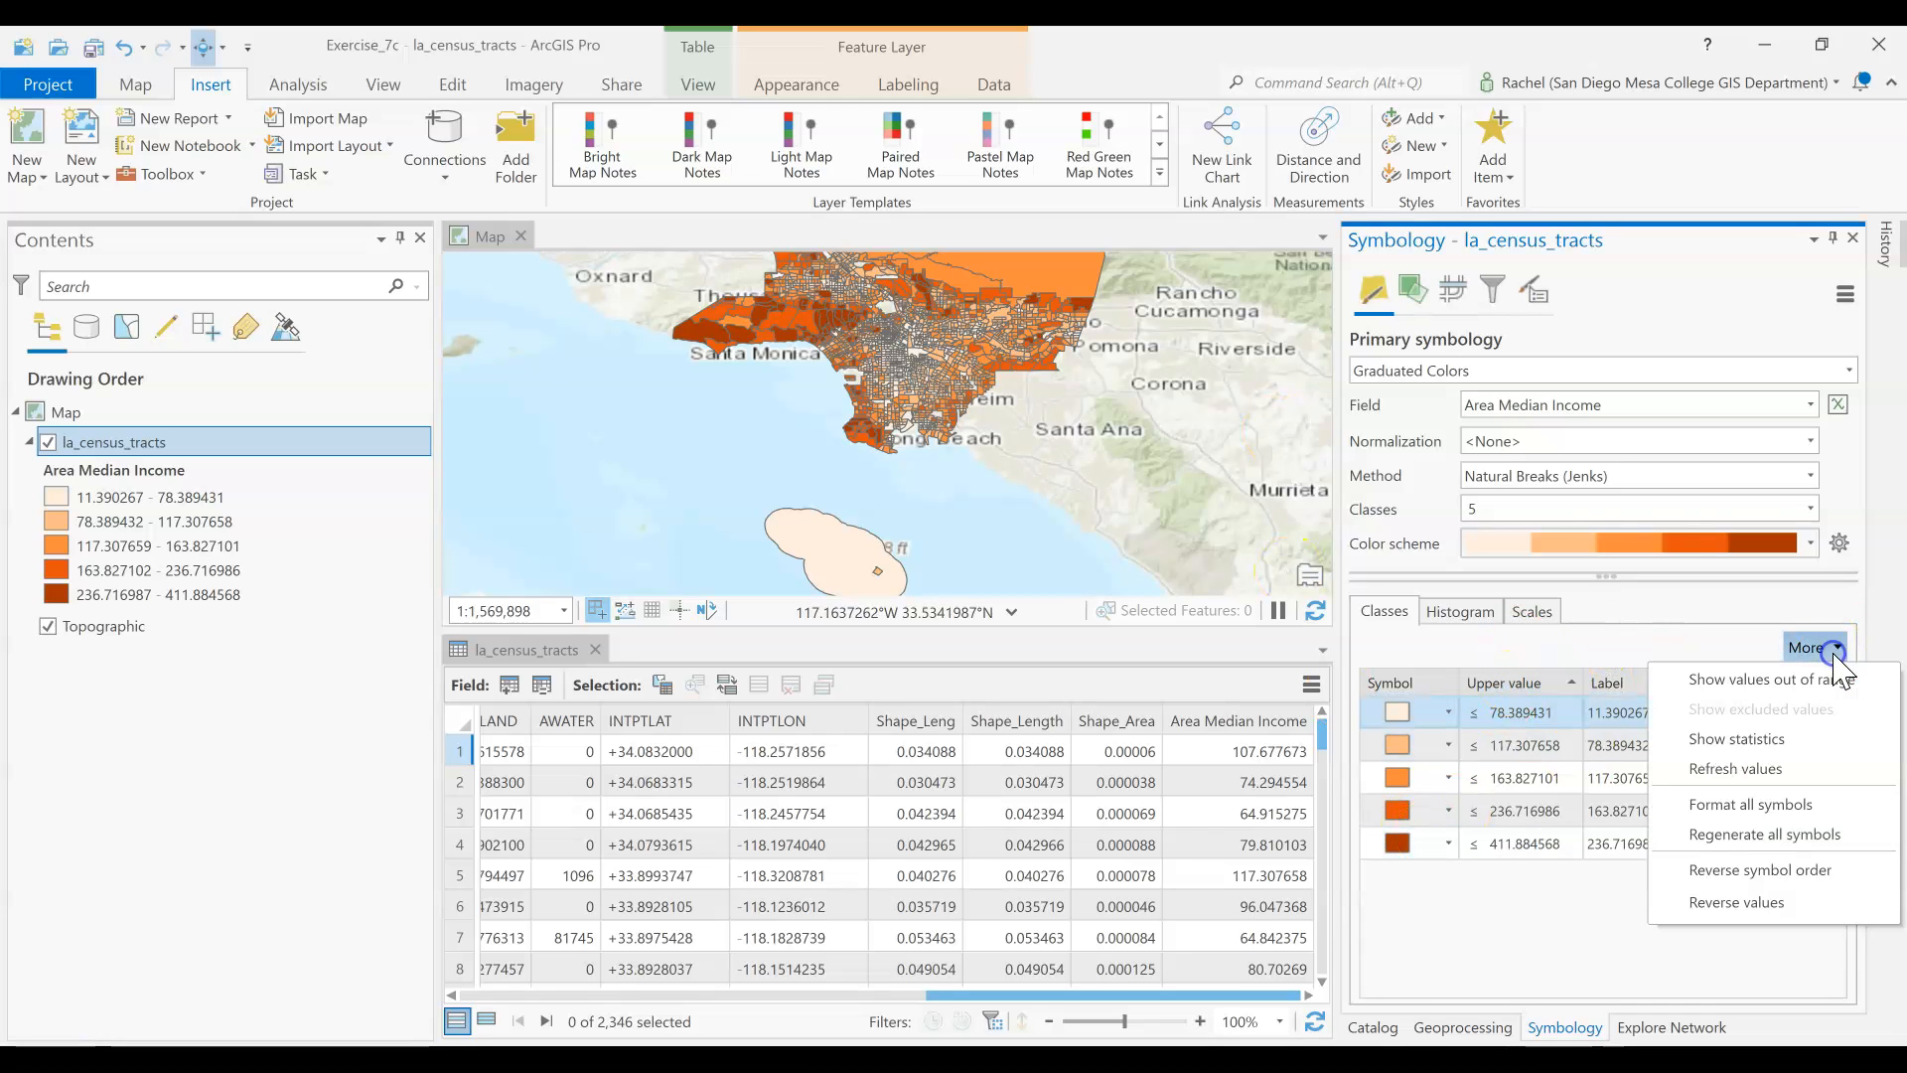
click(1804, 872)
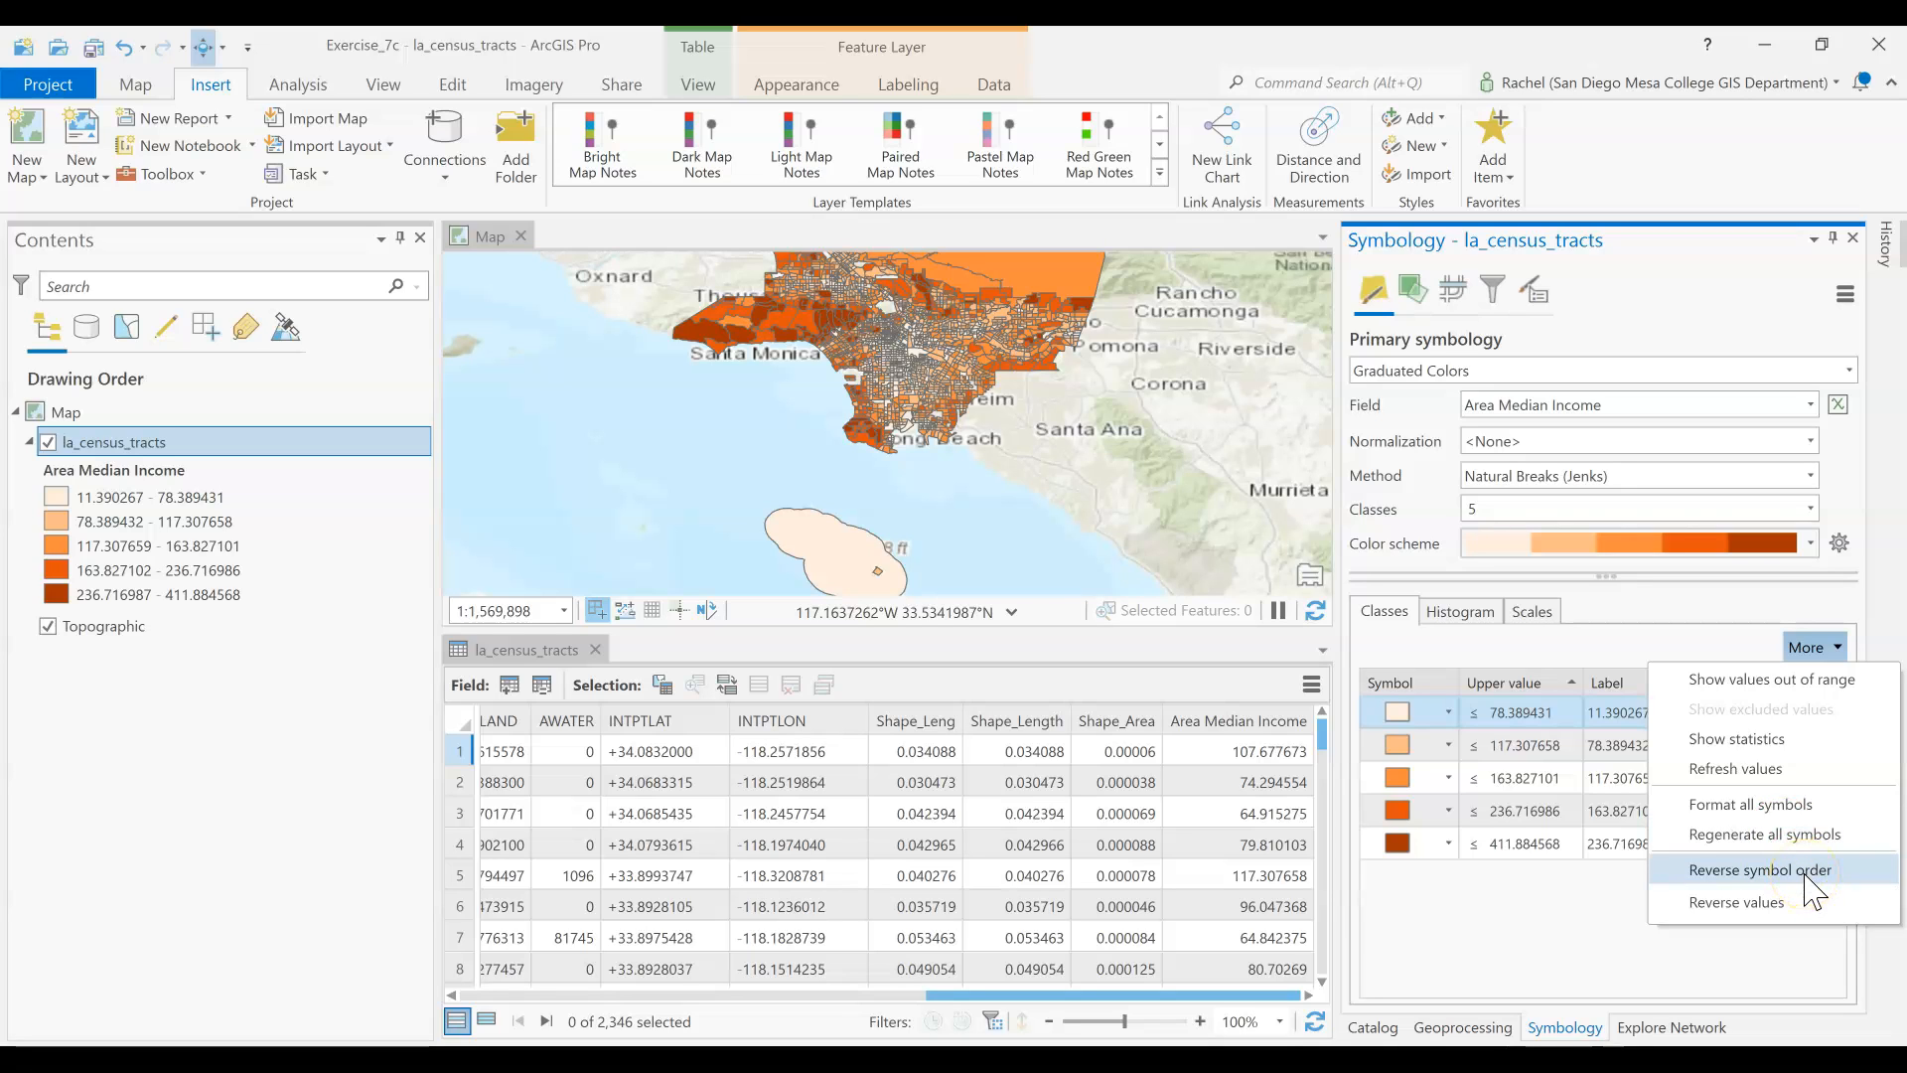
click(1760, 901)
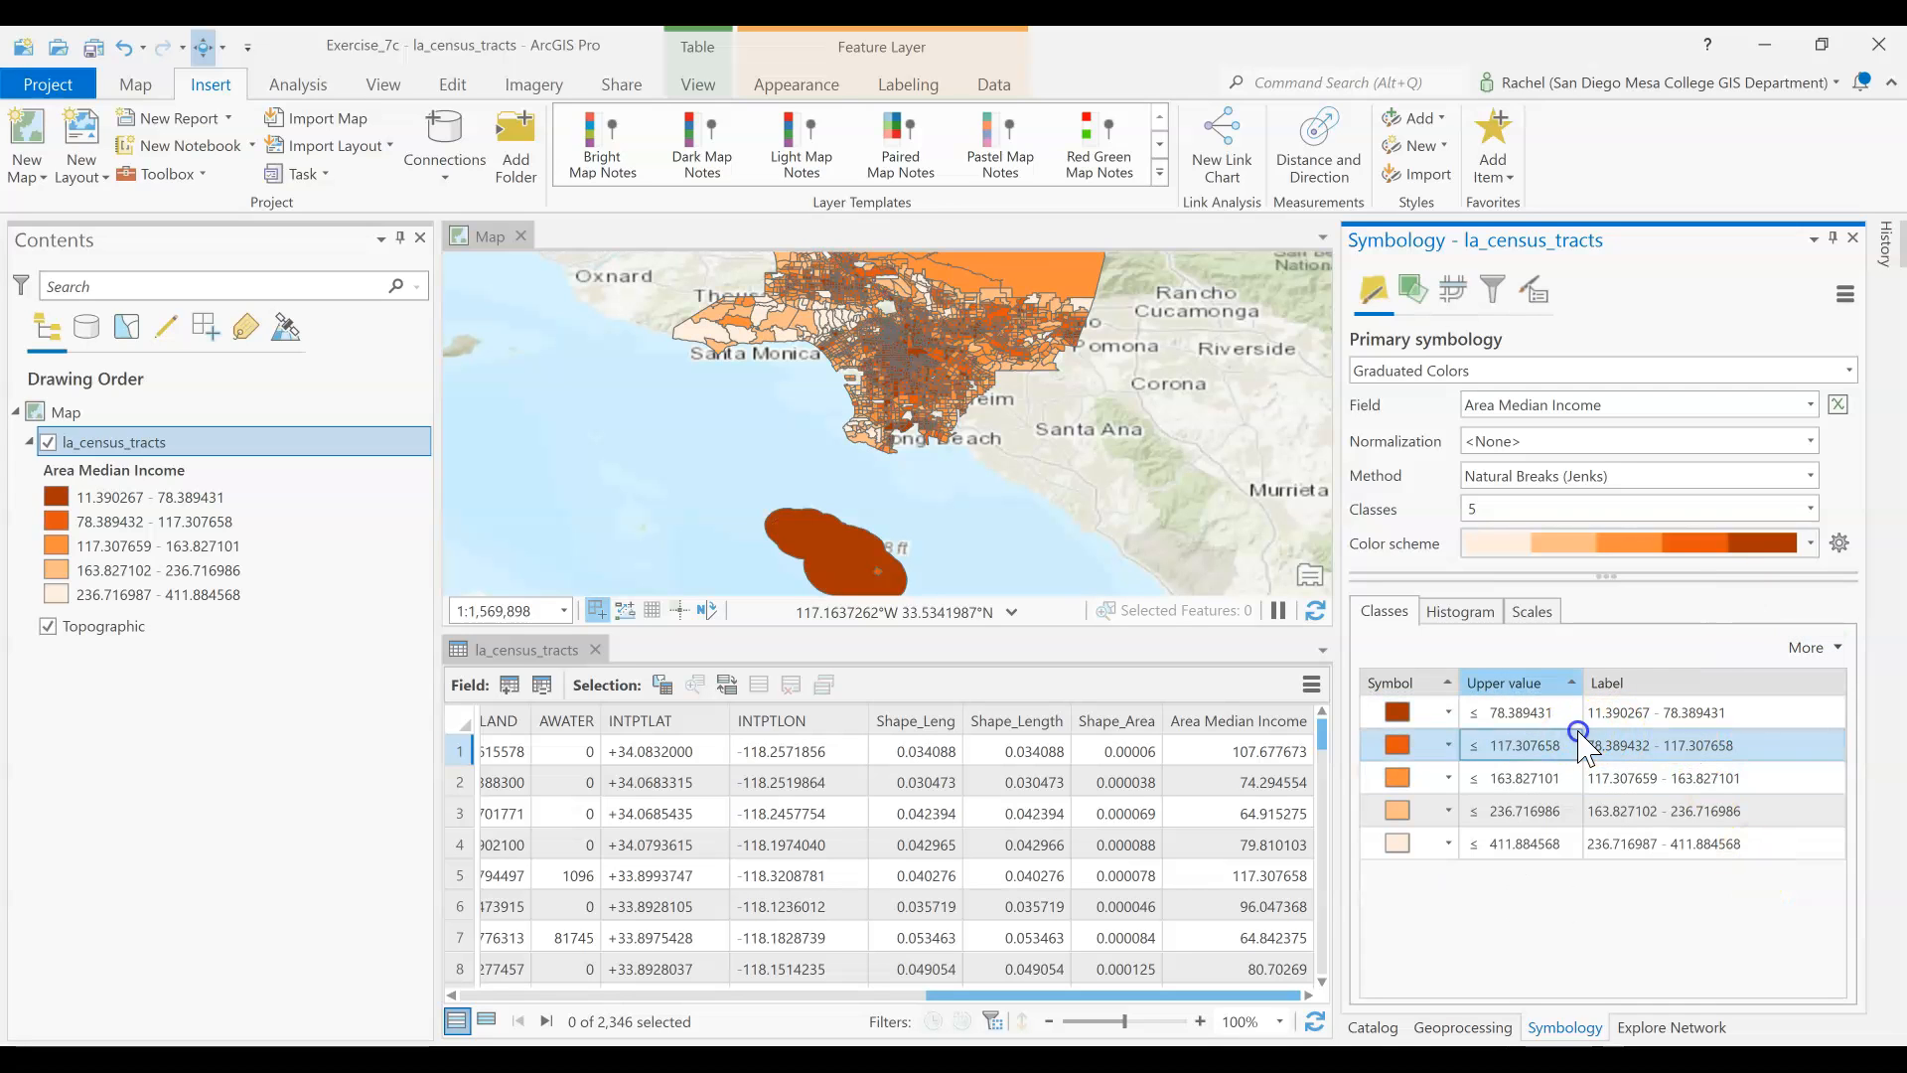
Set the upper value of the lowest Area Median Income class to 30
click(1523, 713)
click(1526, 715)
text(30)
key(Return)
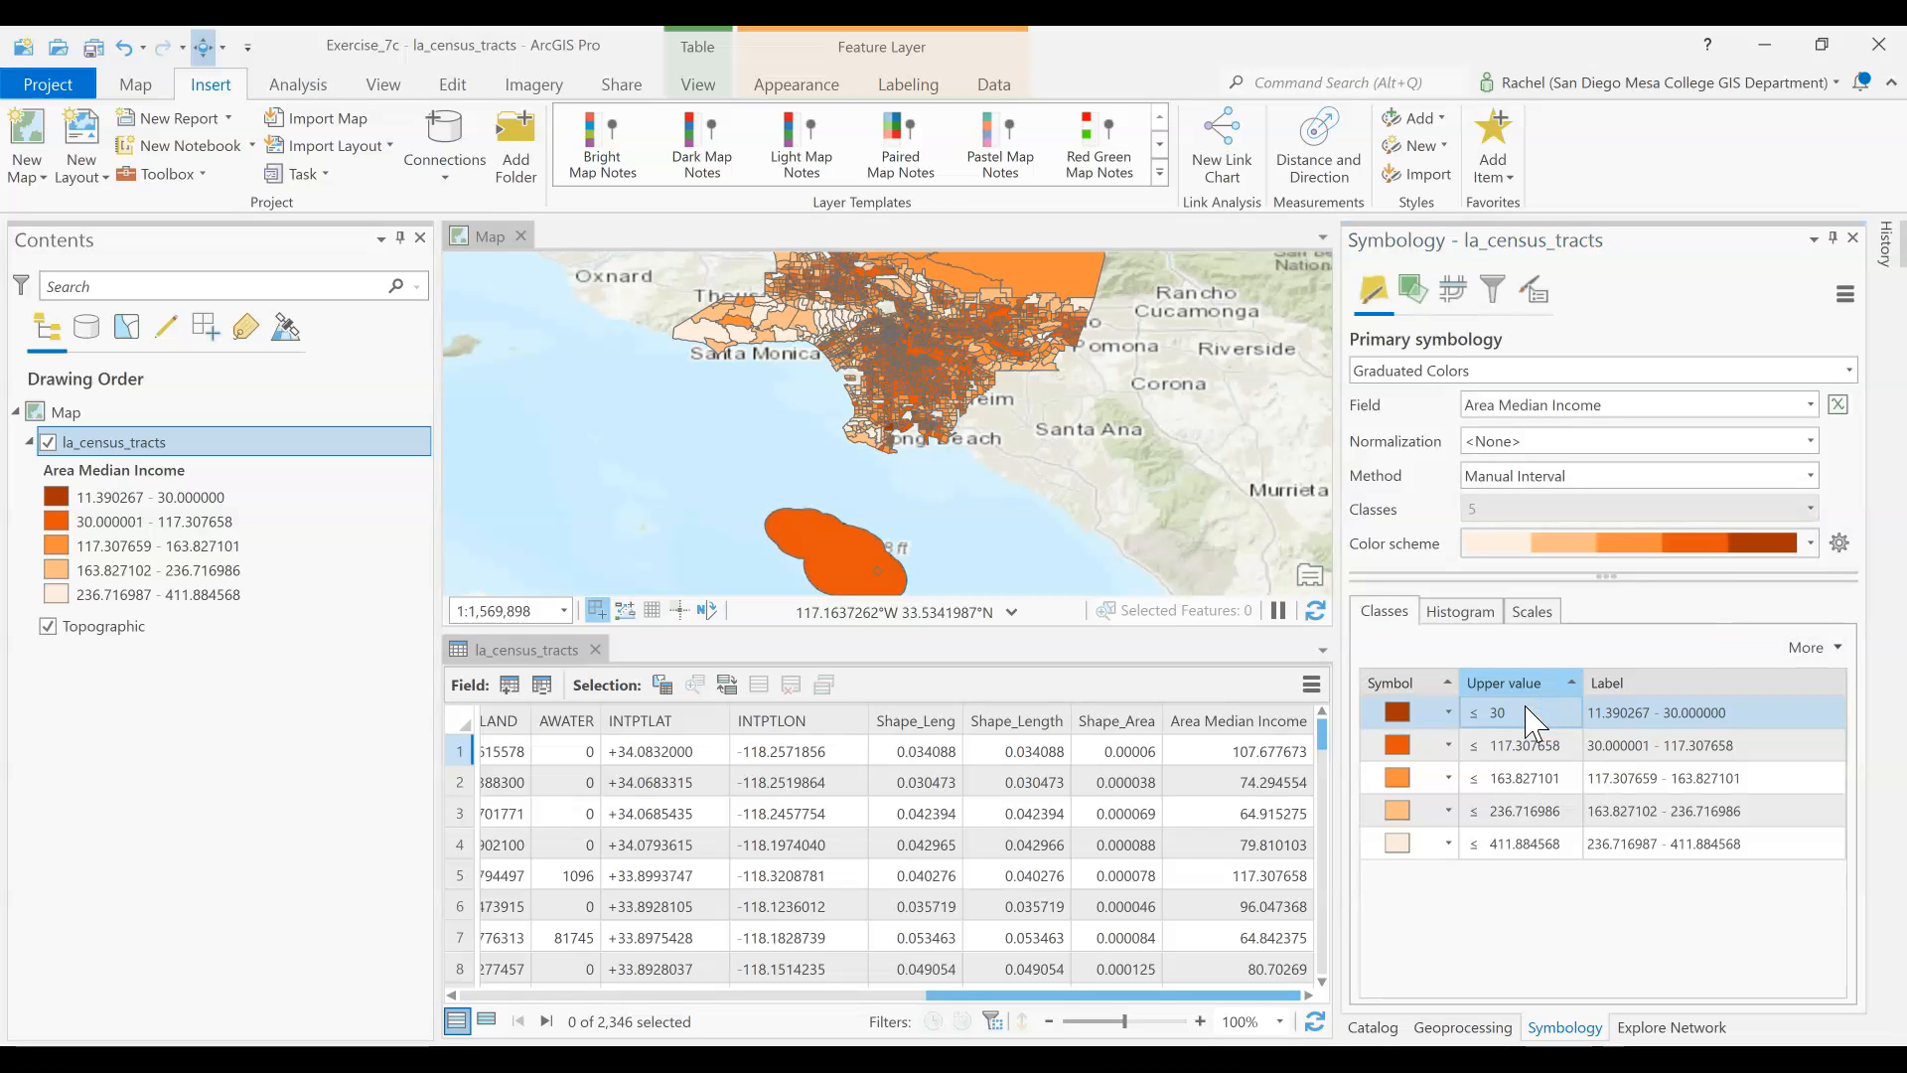
Label the lowest Area Median Income class Extremely Low Income
click(1772, 713)
click(1773, 713)
text(Extre)
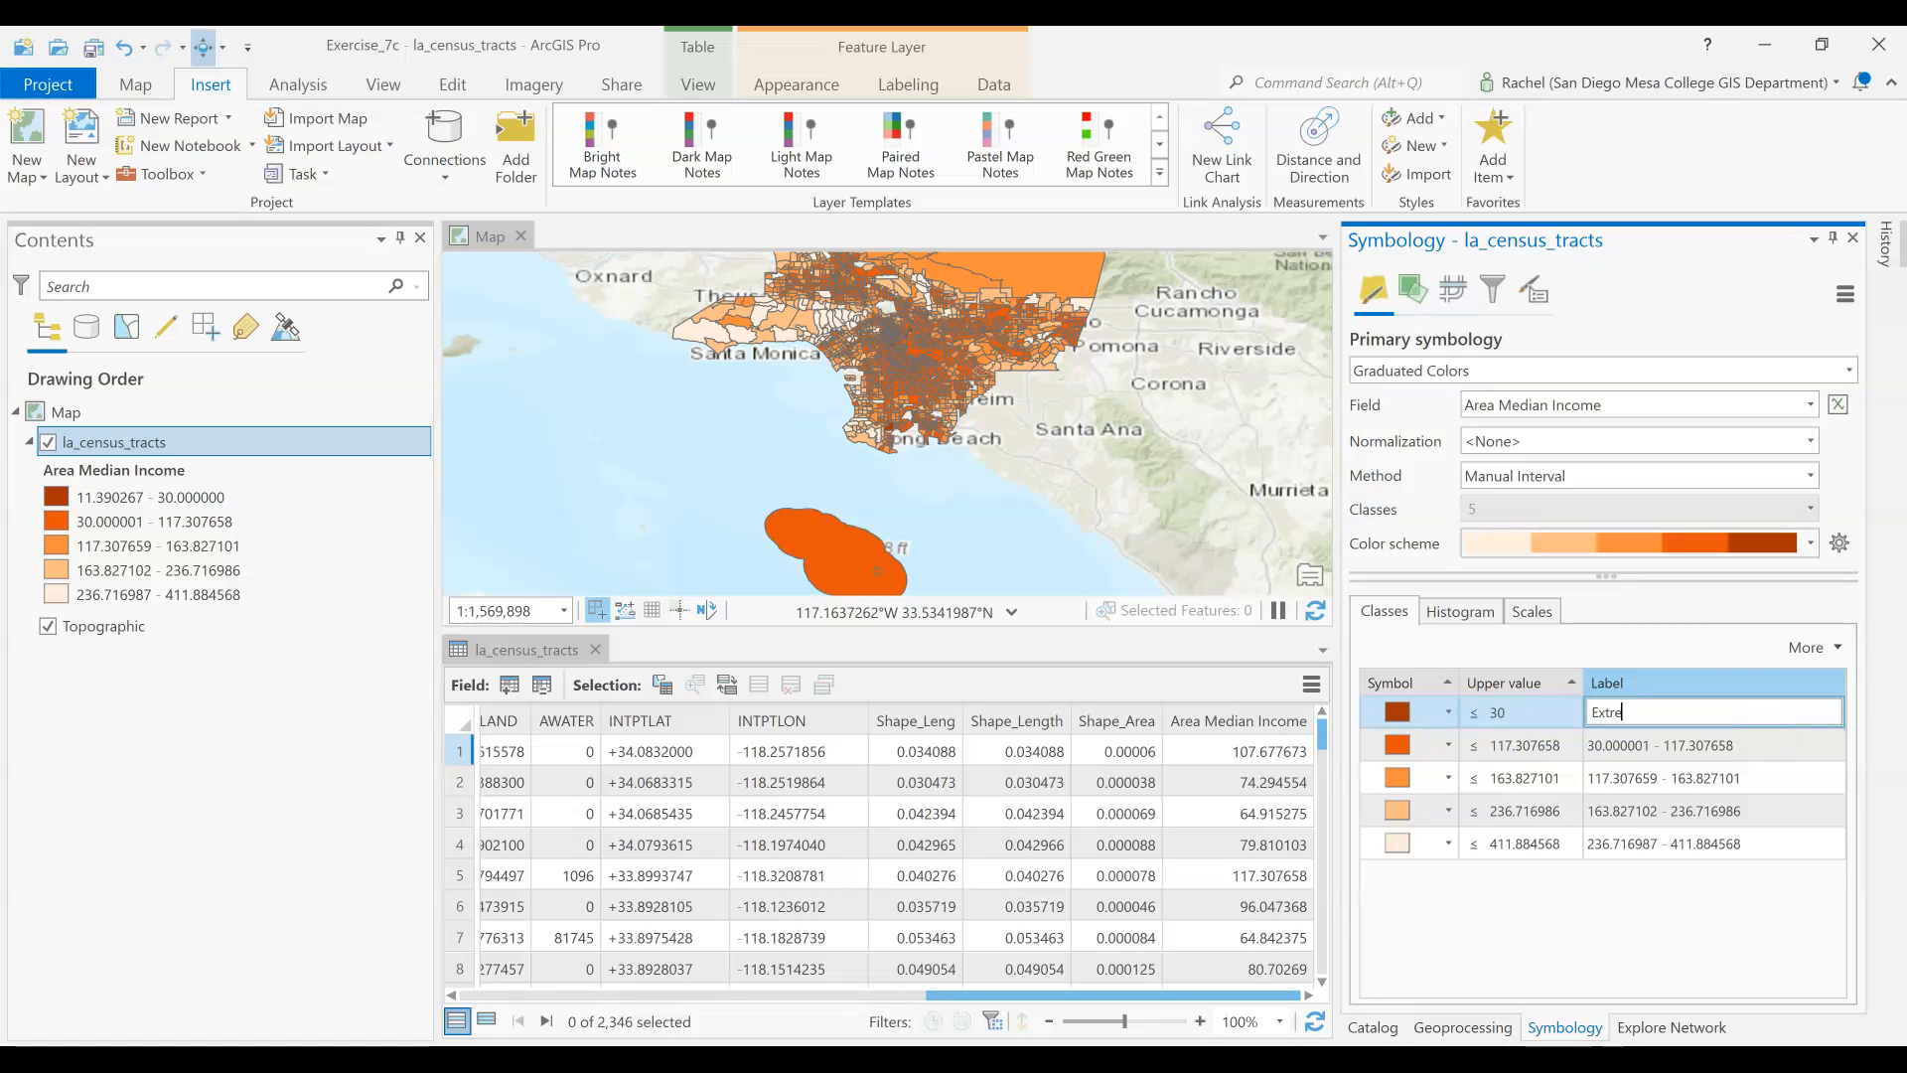
text(mely Low Income)
key(Return)
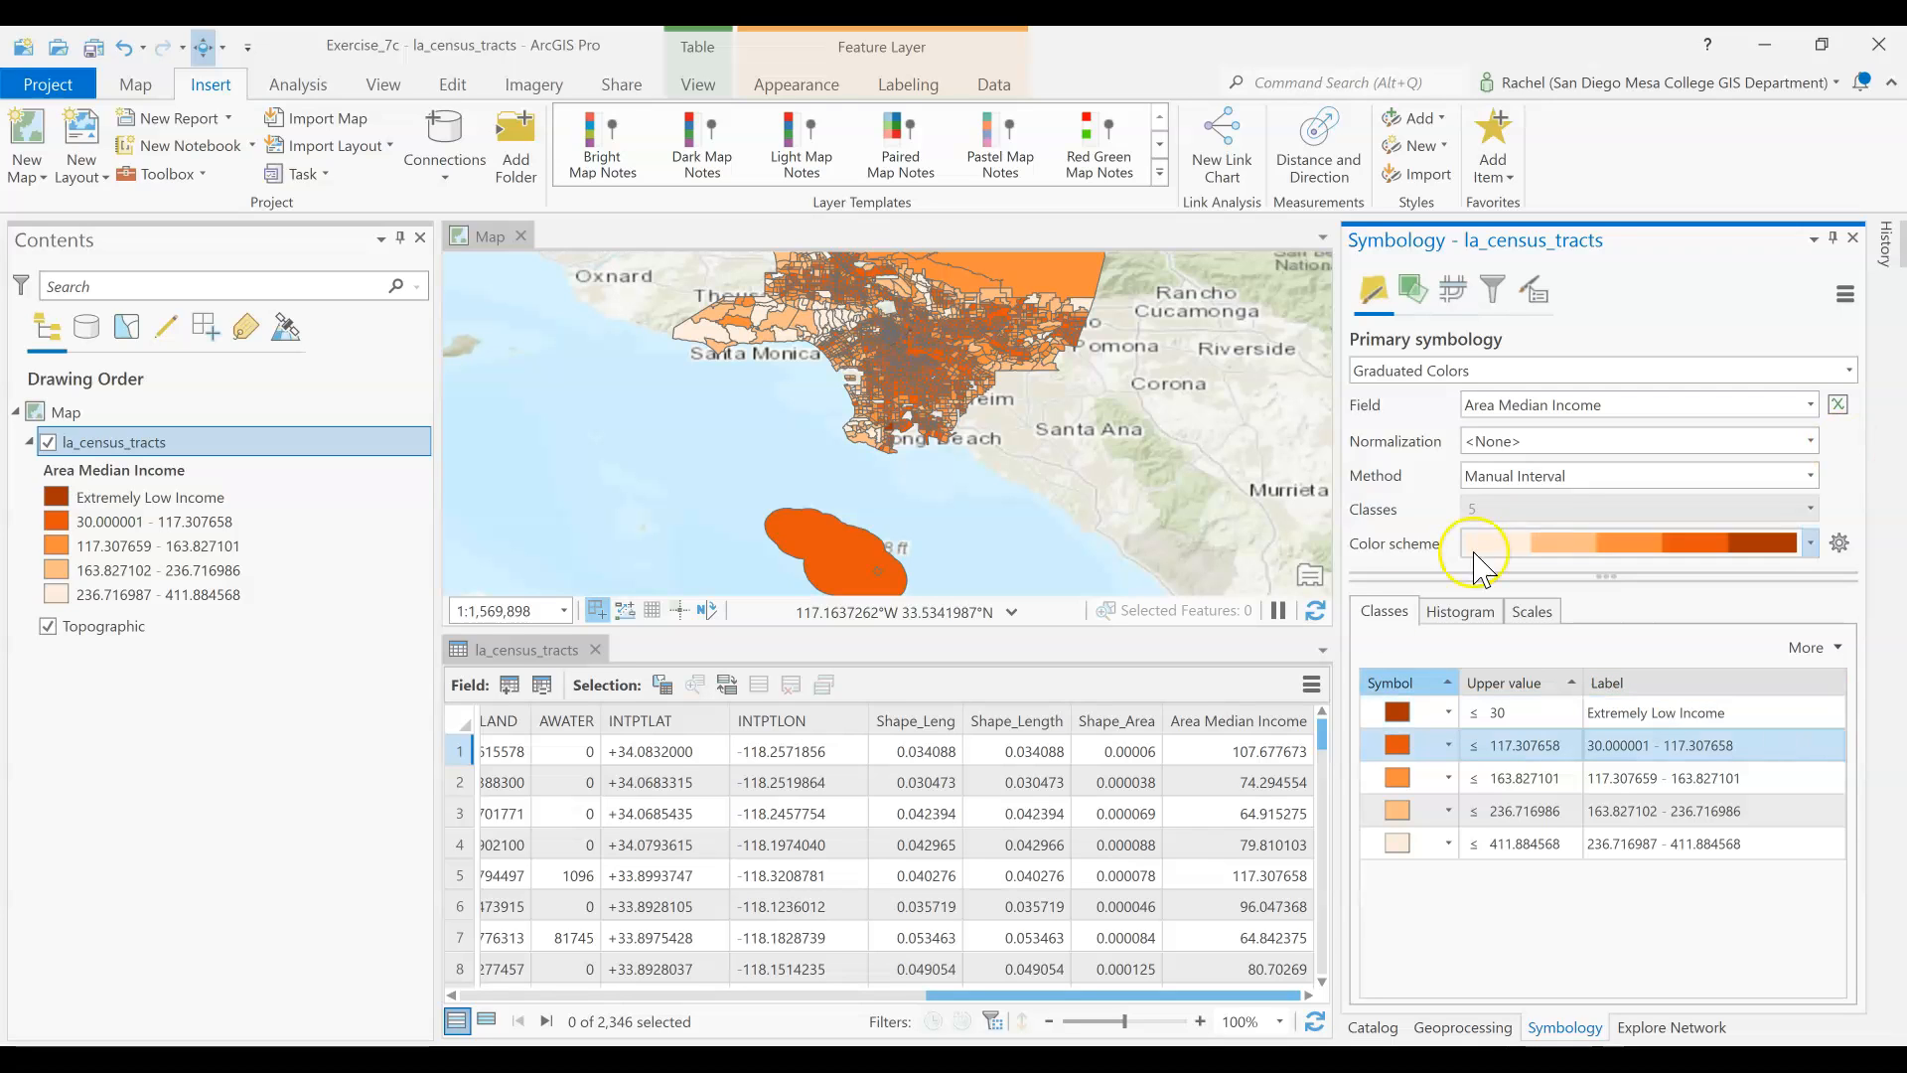
Set the upper values of the second to fifth income classes to 50, 80, 120 and 412
double_click(1534, 745)
text(50)
key(Return)
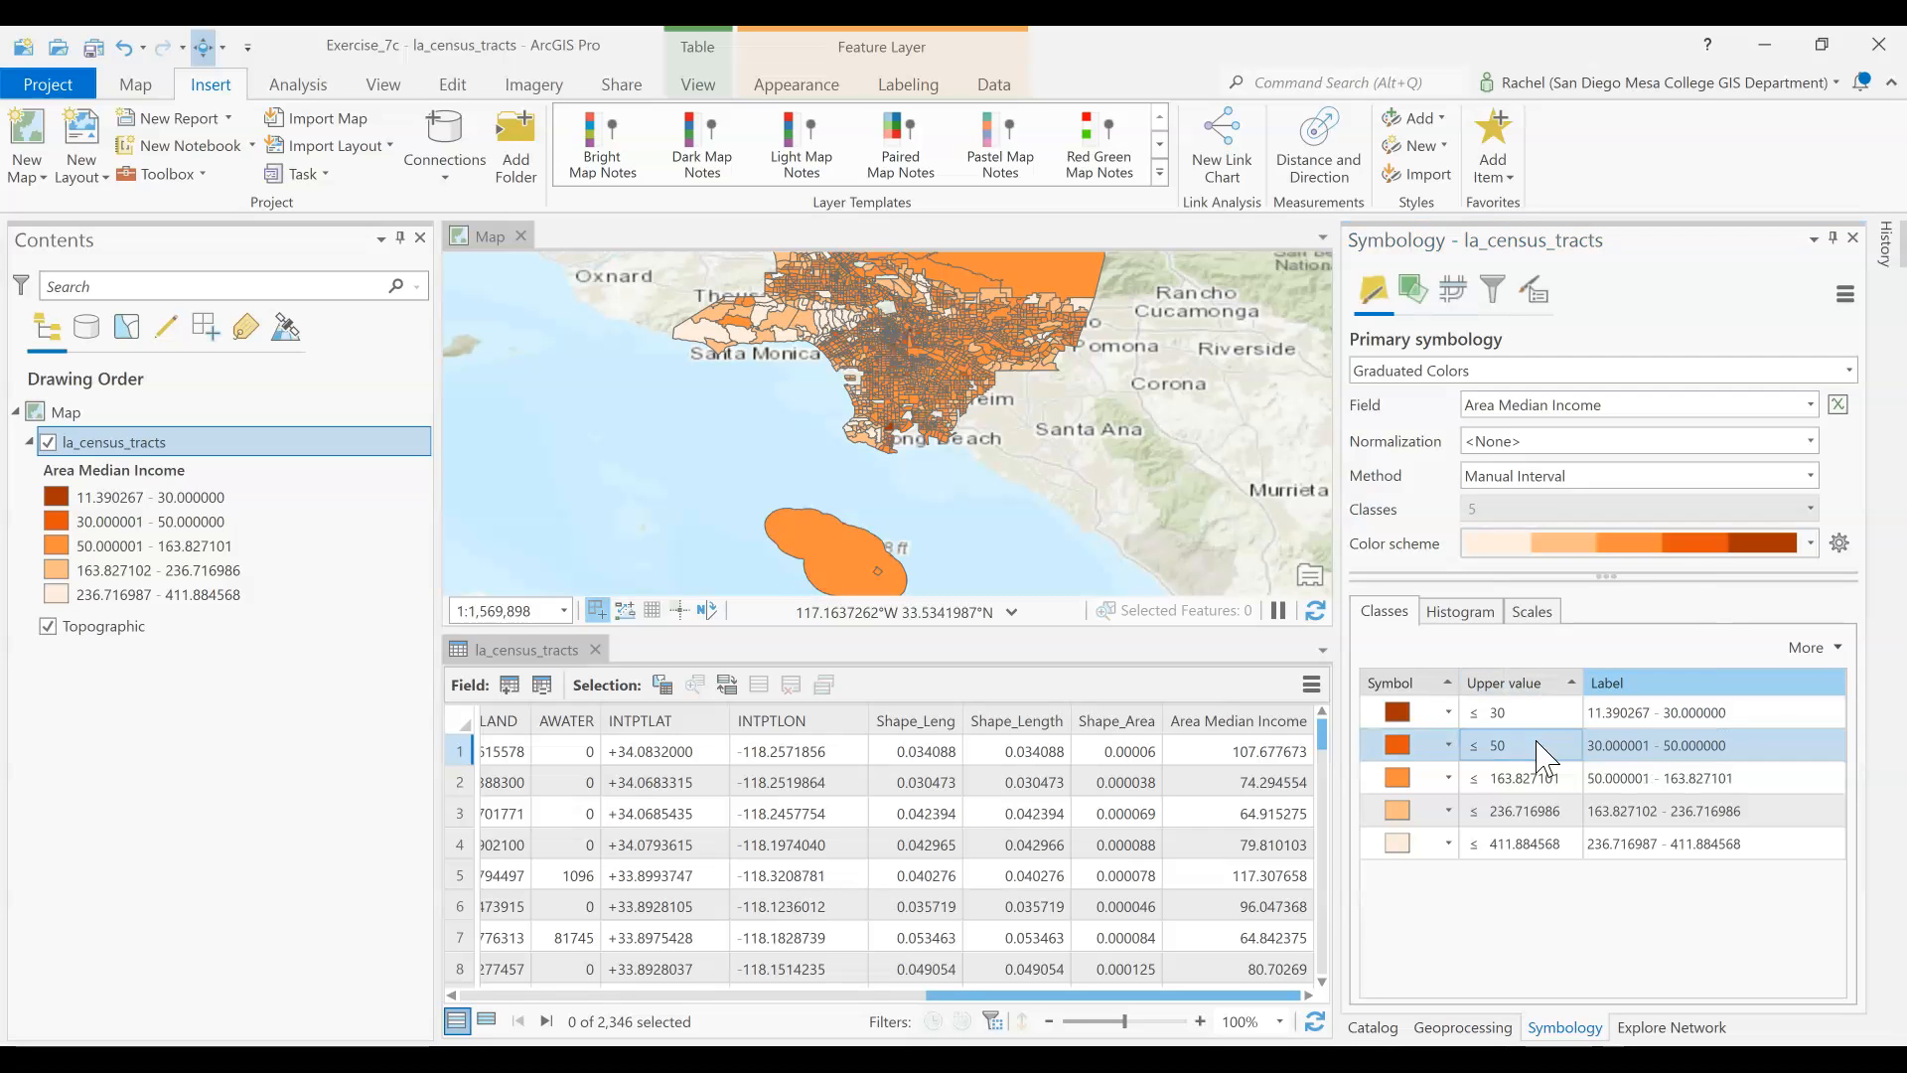
double_click(1519, 778)
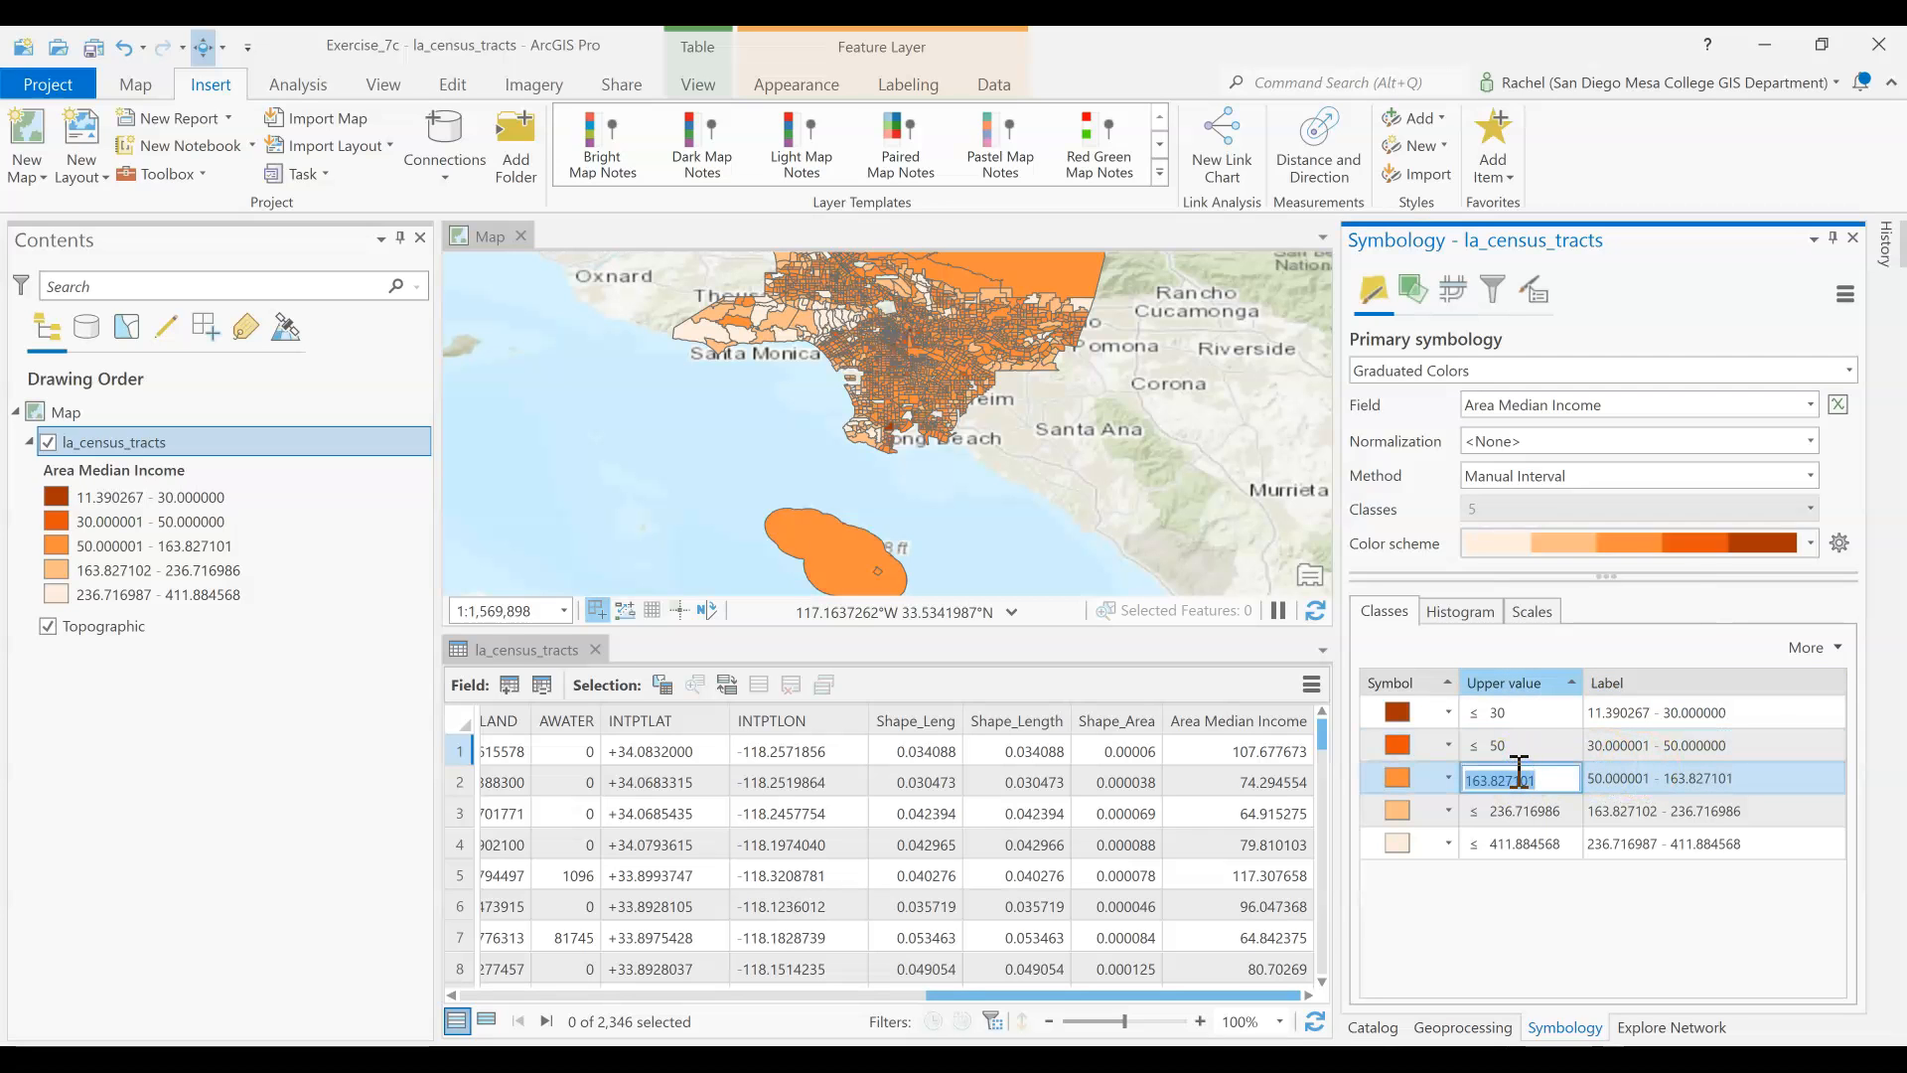
text(80)
key(Return)
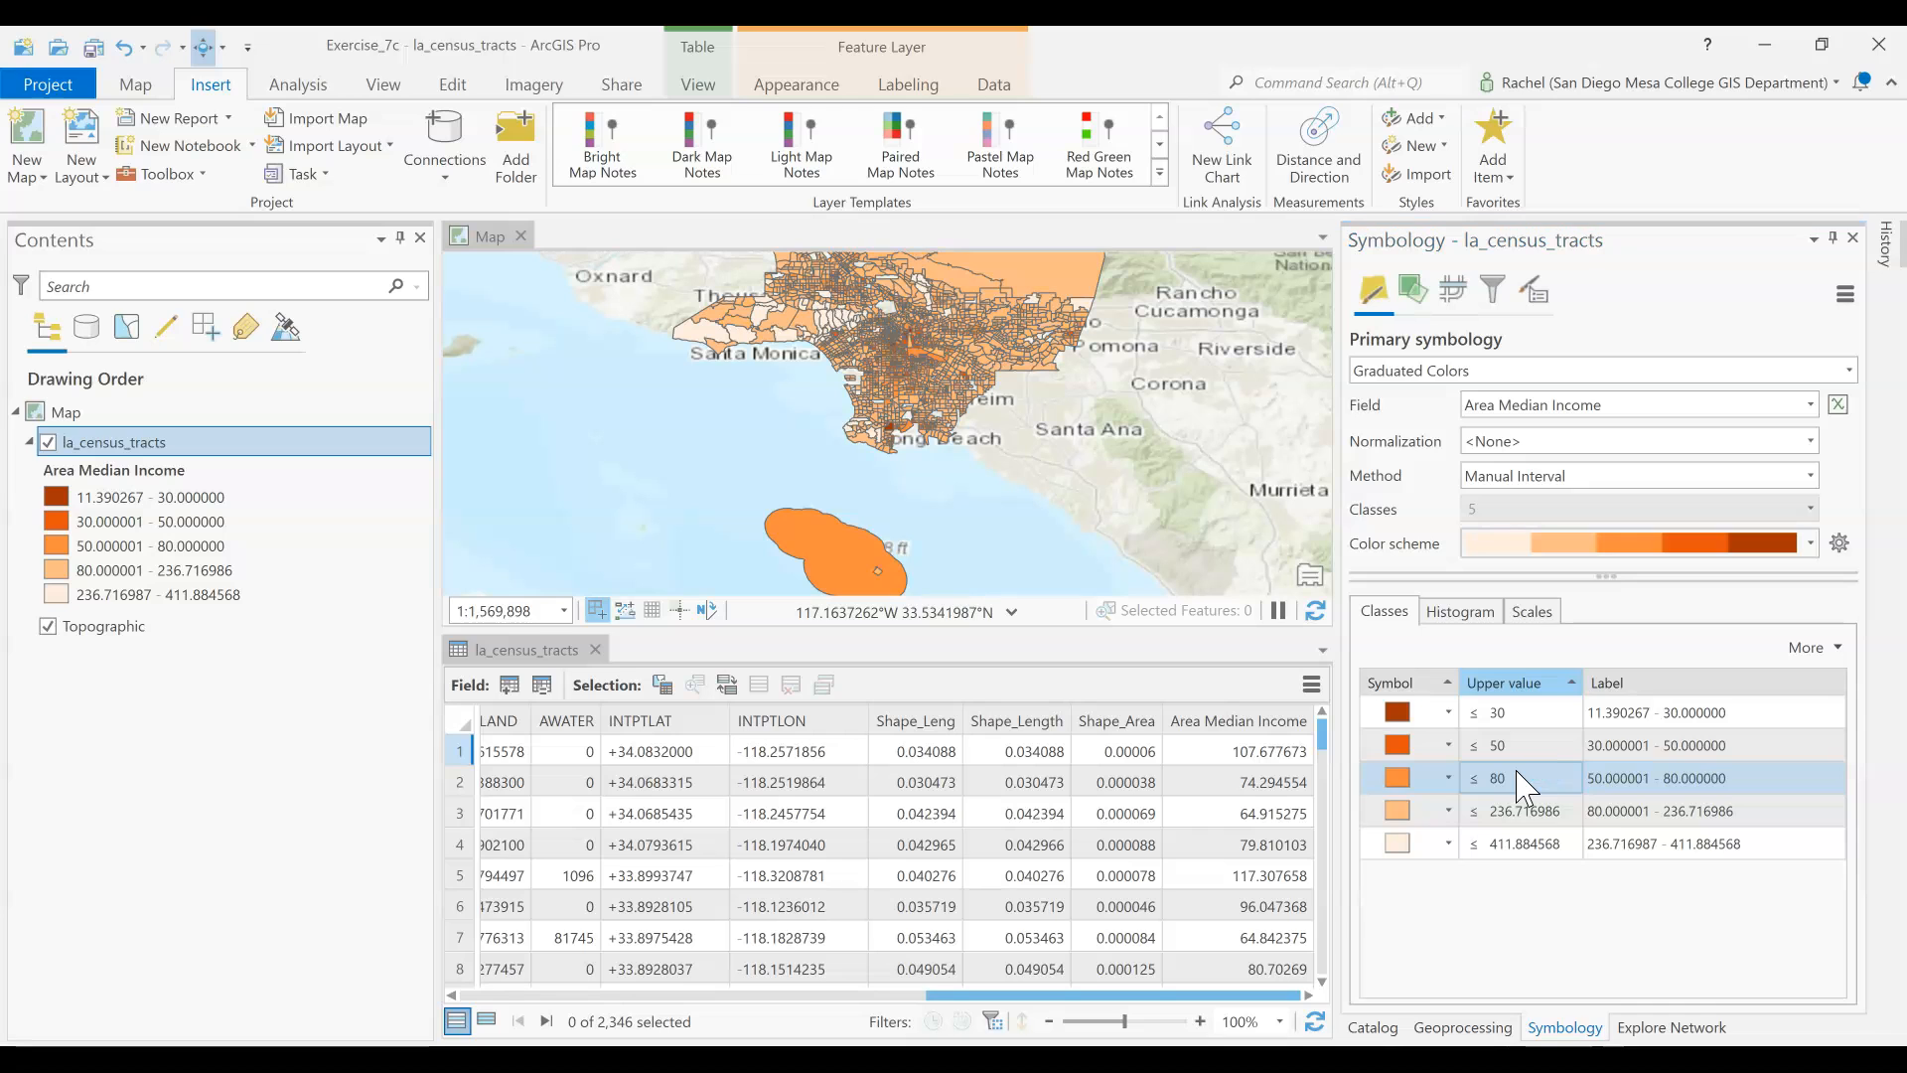
double_click(1520, 811)
text(120)
key(Return)
double_click(1517, 839)
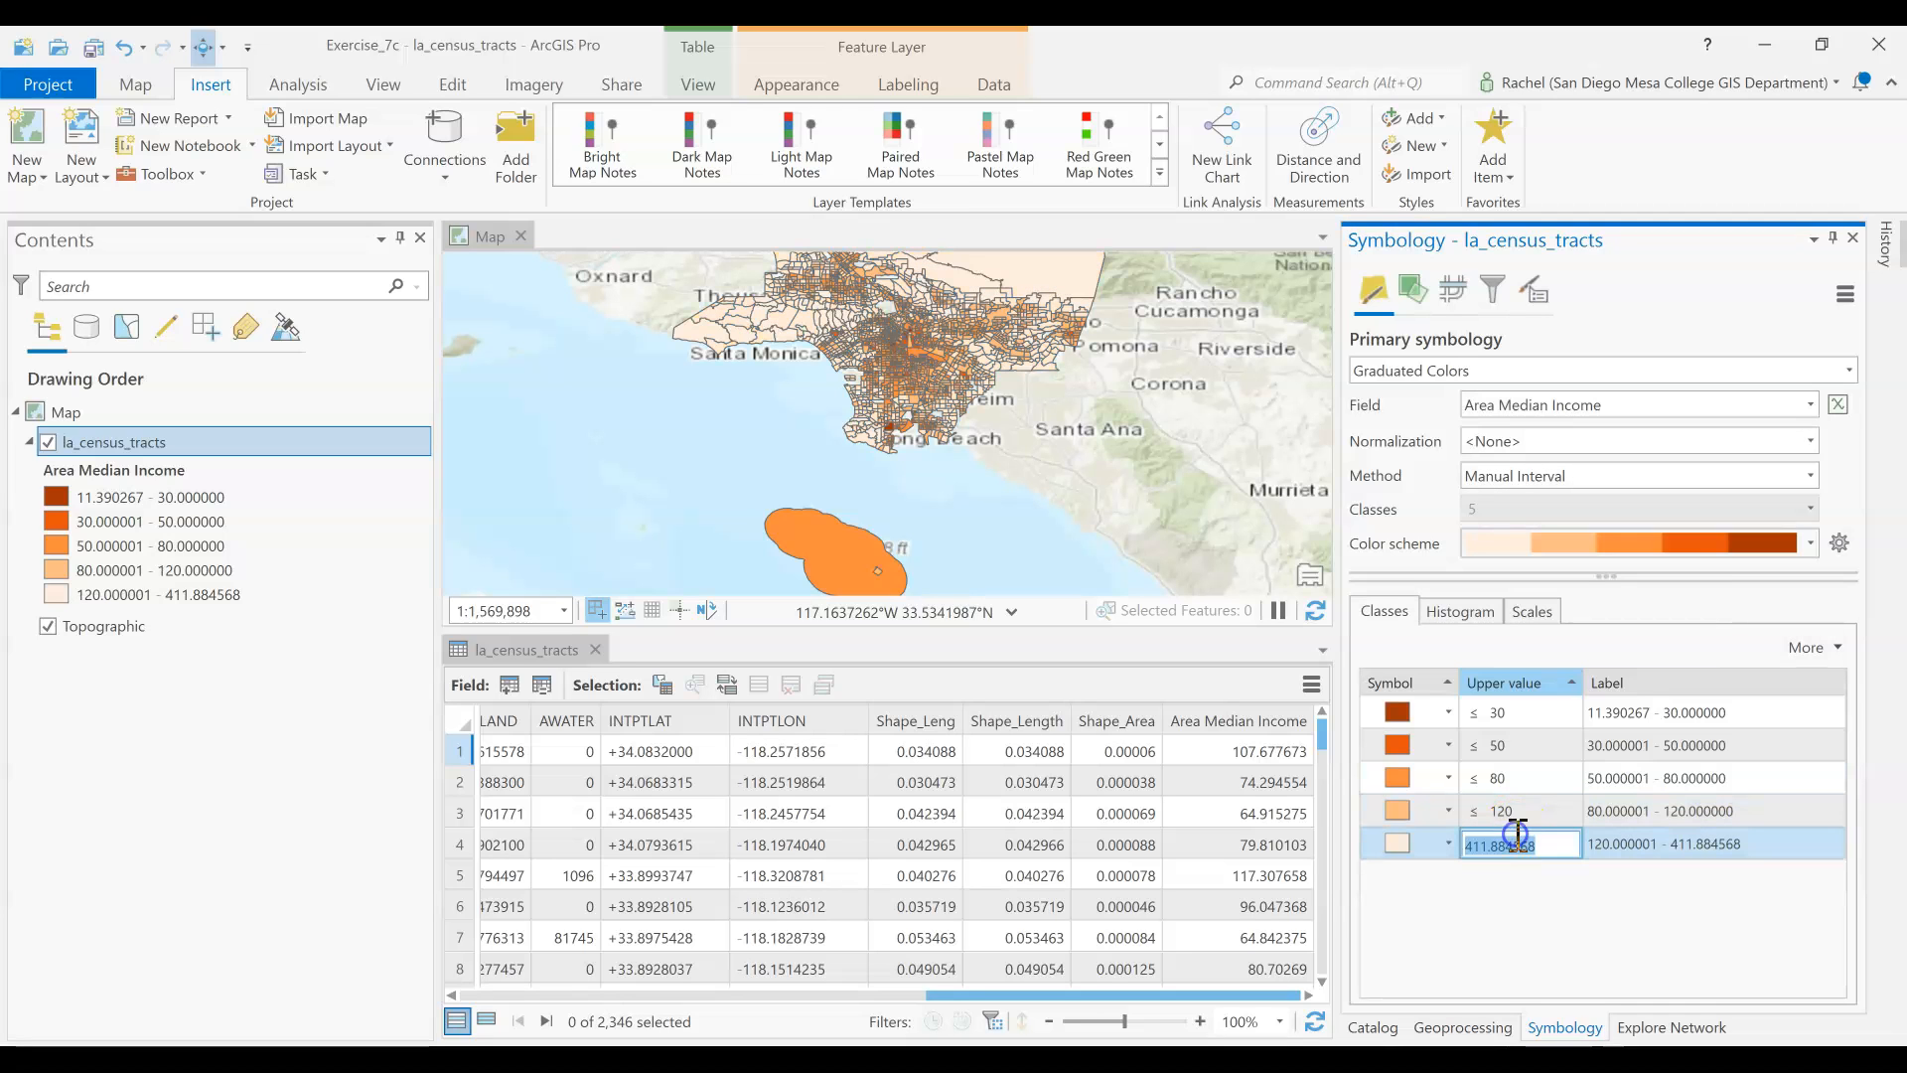
text(412)
key(Return)
Label the class up to 30 Extremely Low Income and the class up to 50 Very Low Income
double_click(1672, 711)
text(Extremely L)
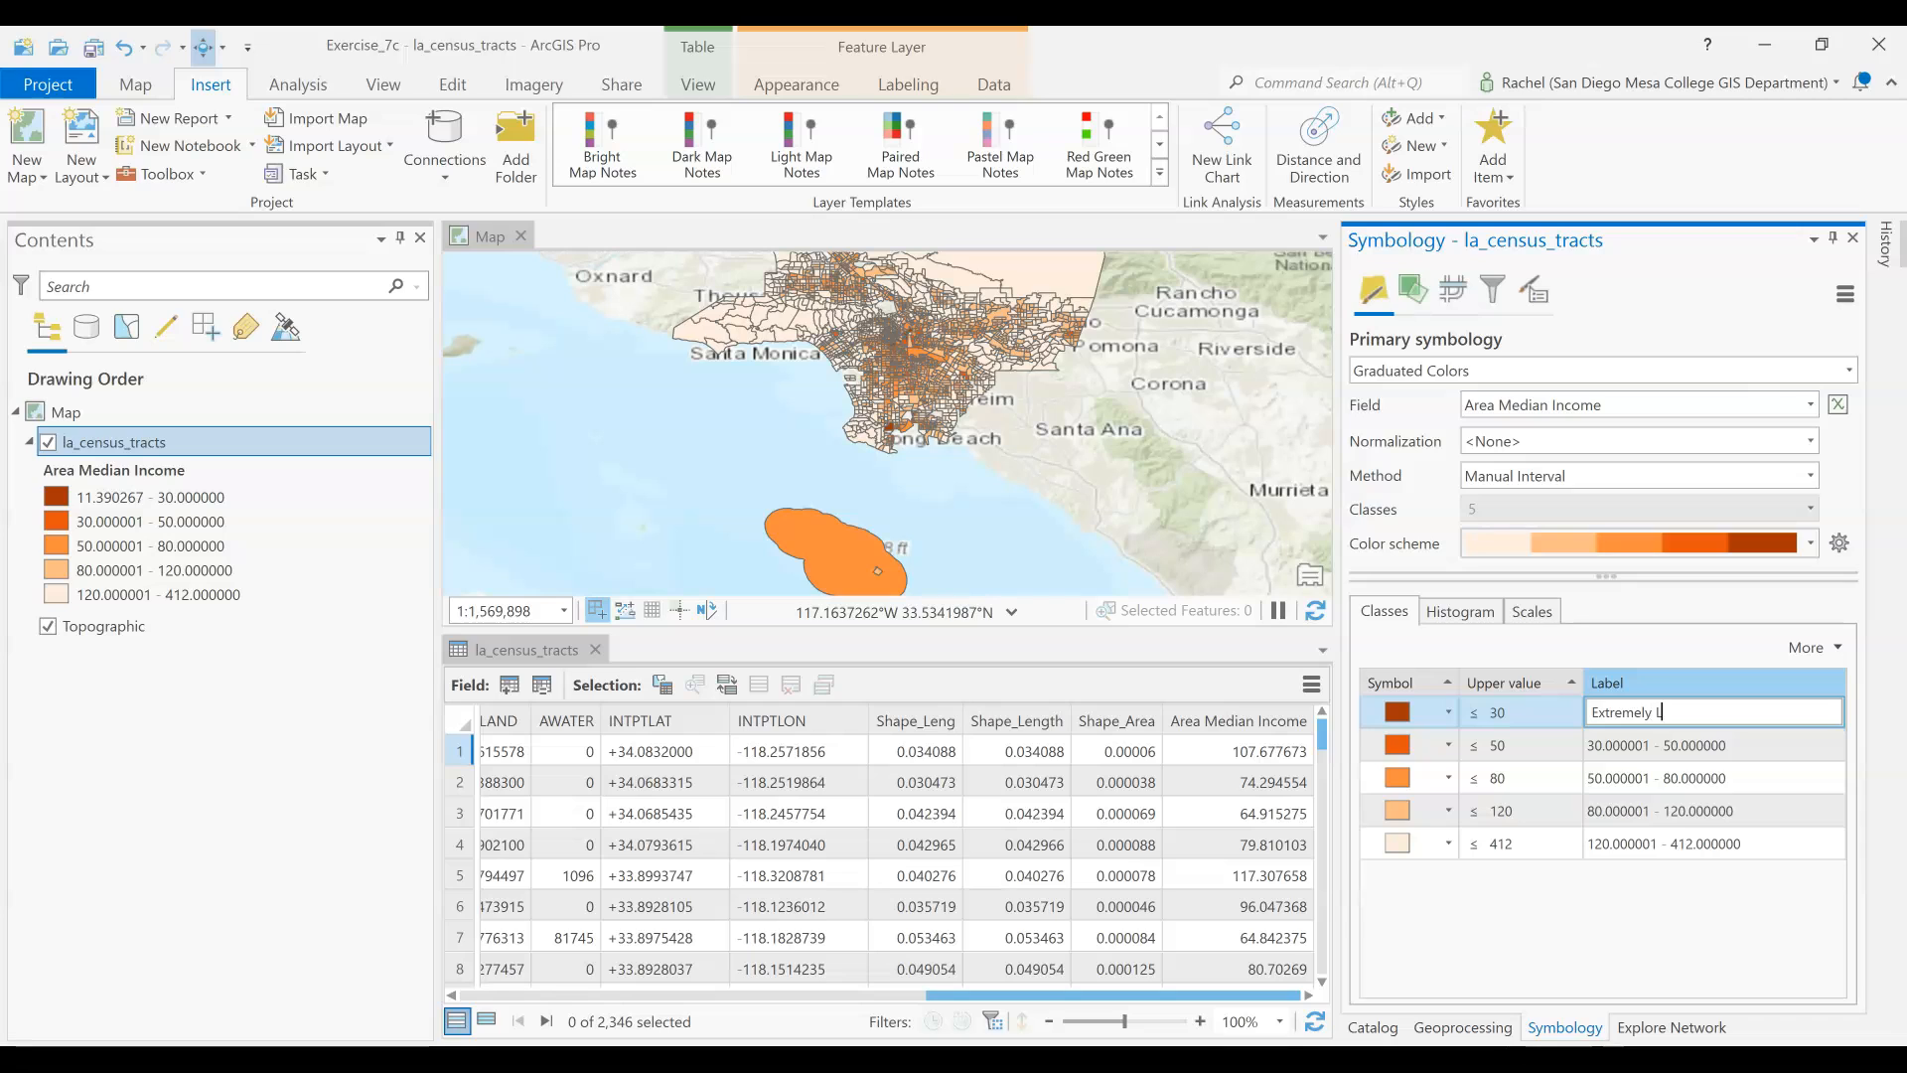
text(ow O ncome)
key(Return)
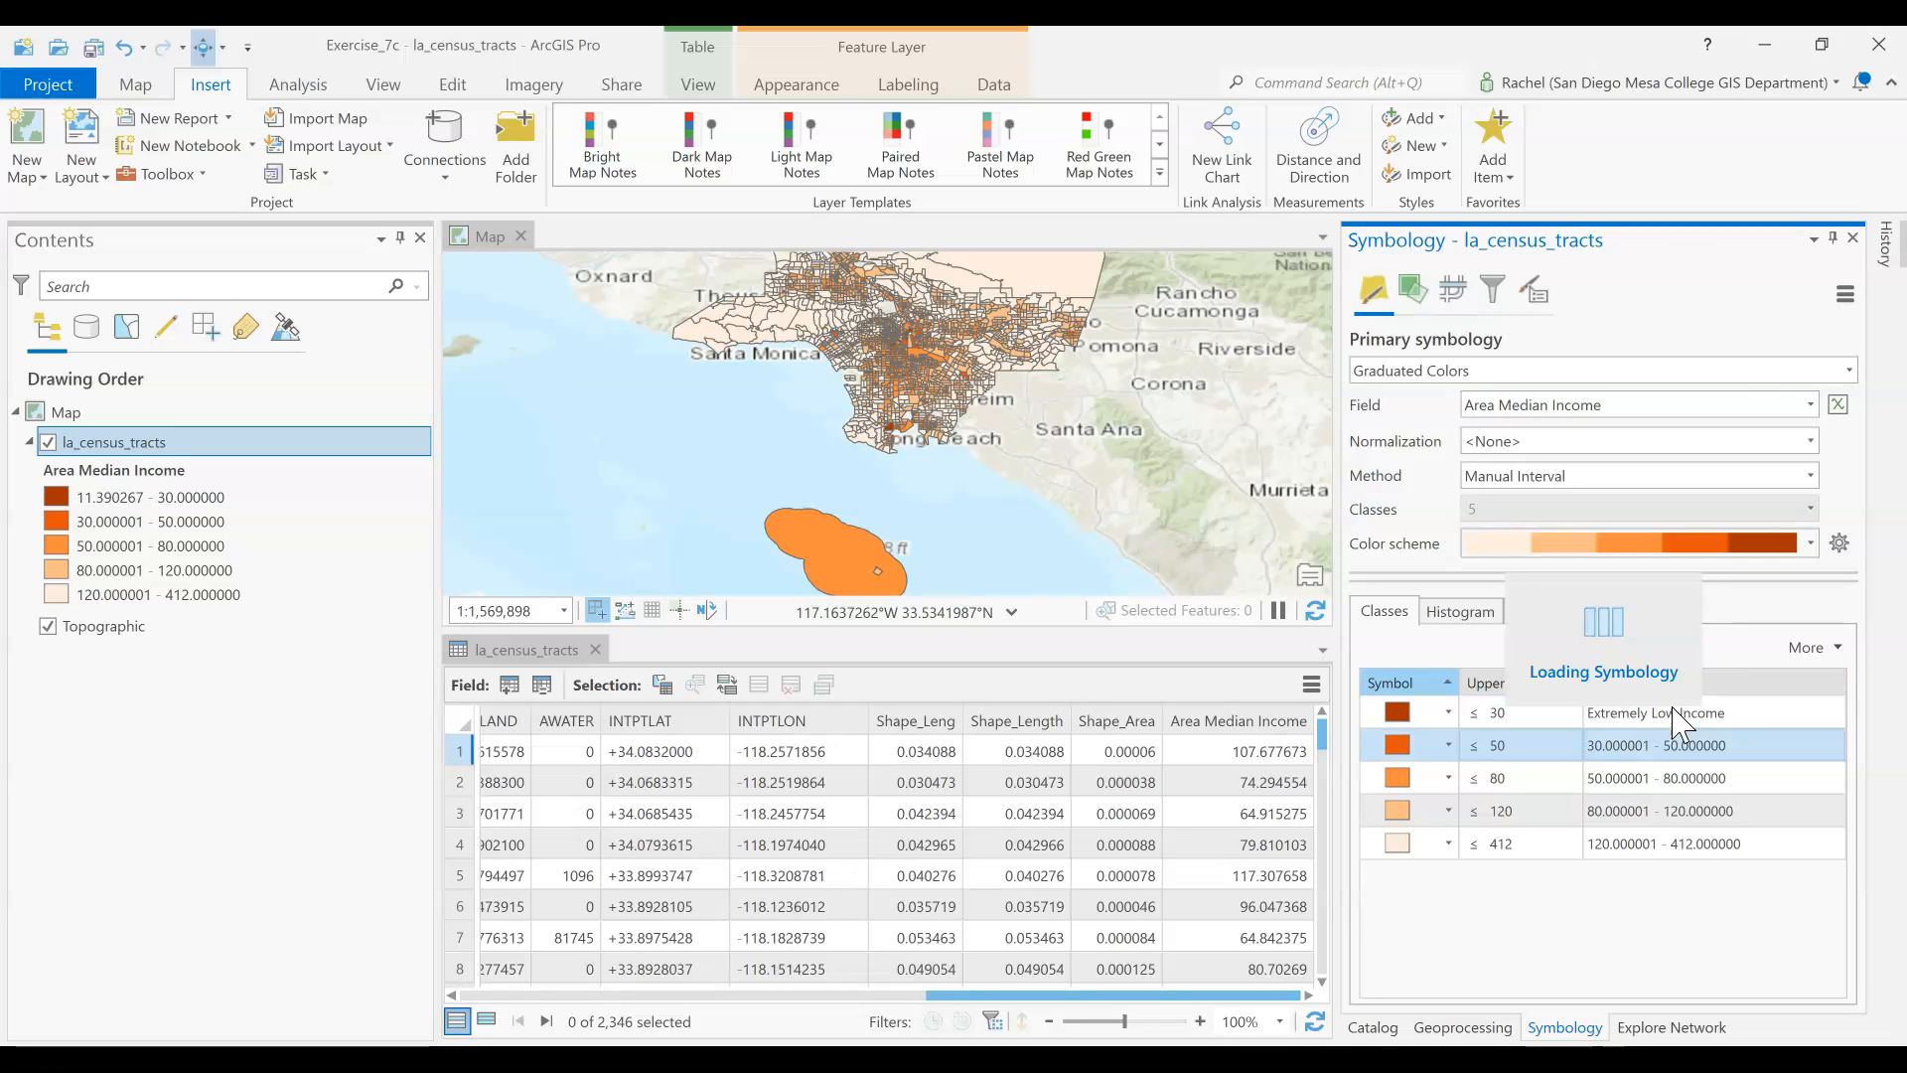
click(1689, 746)
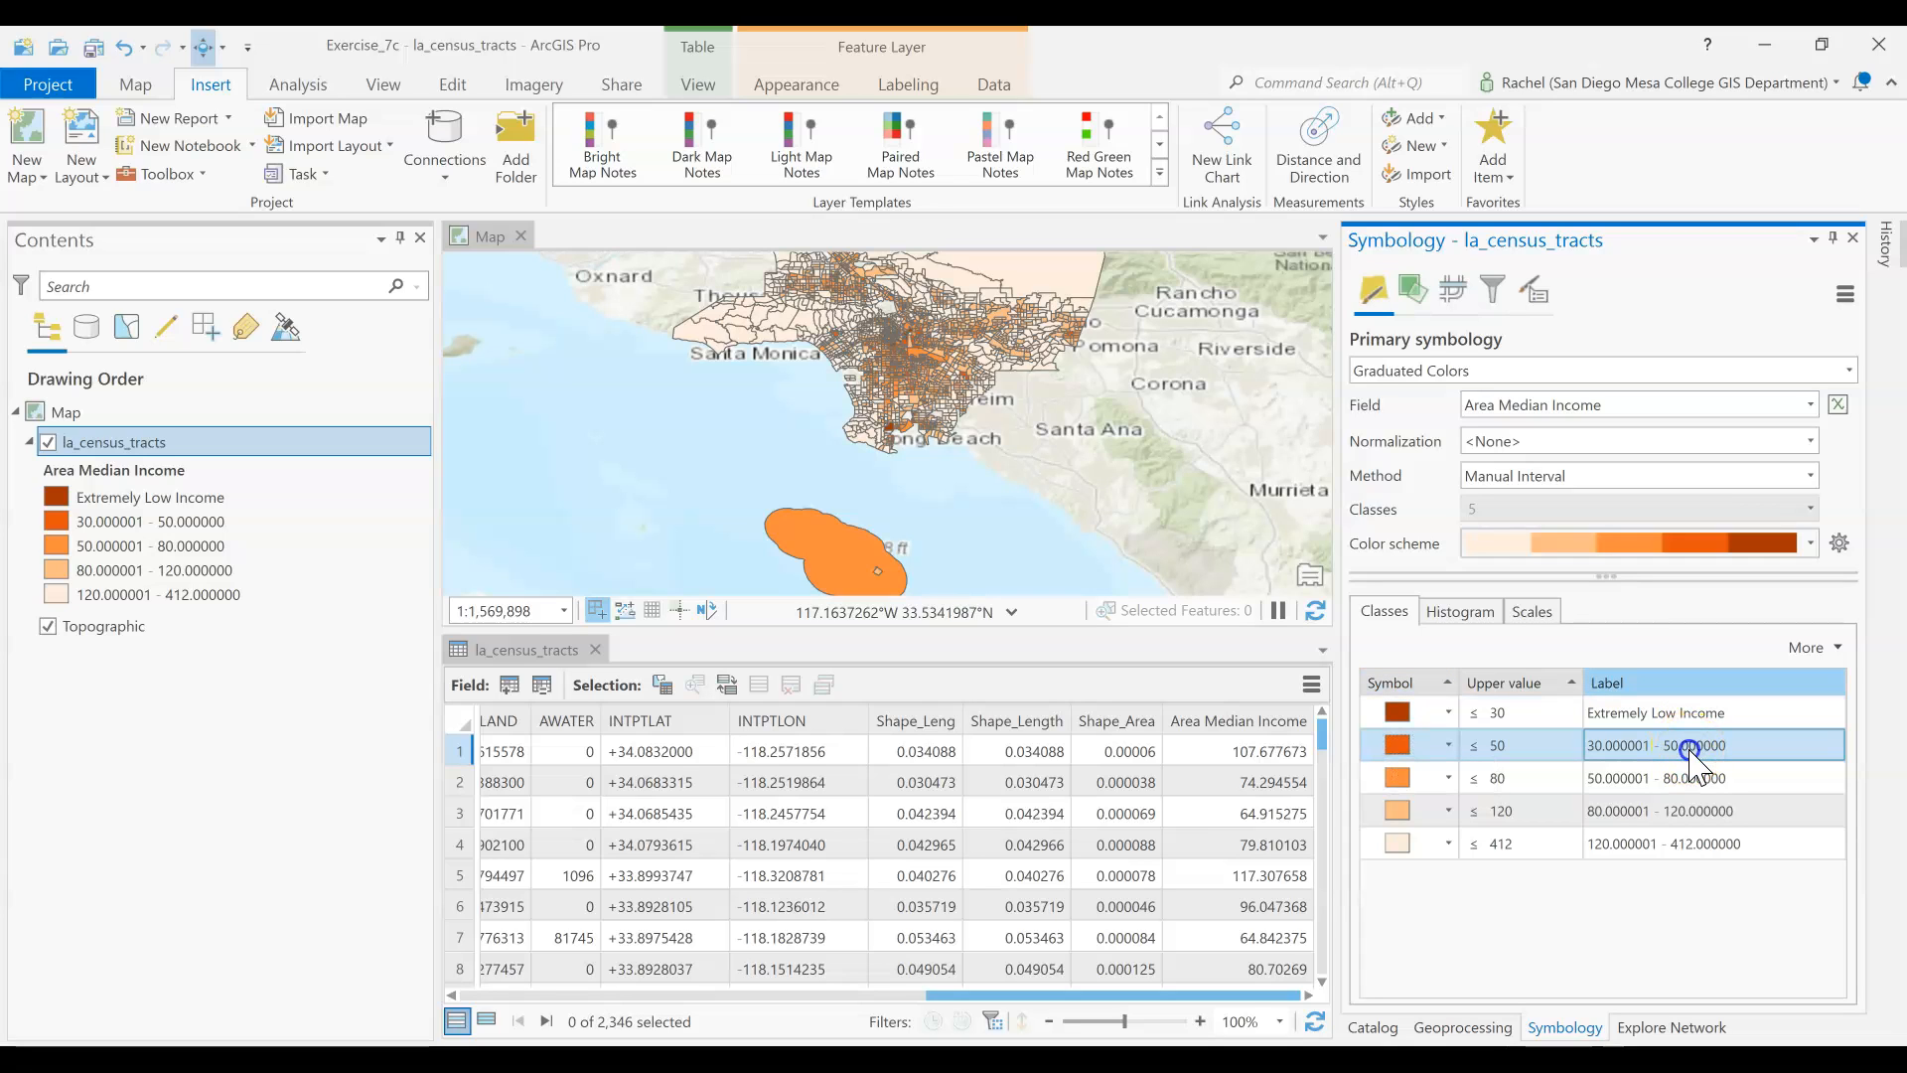
click(1691, 746)
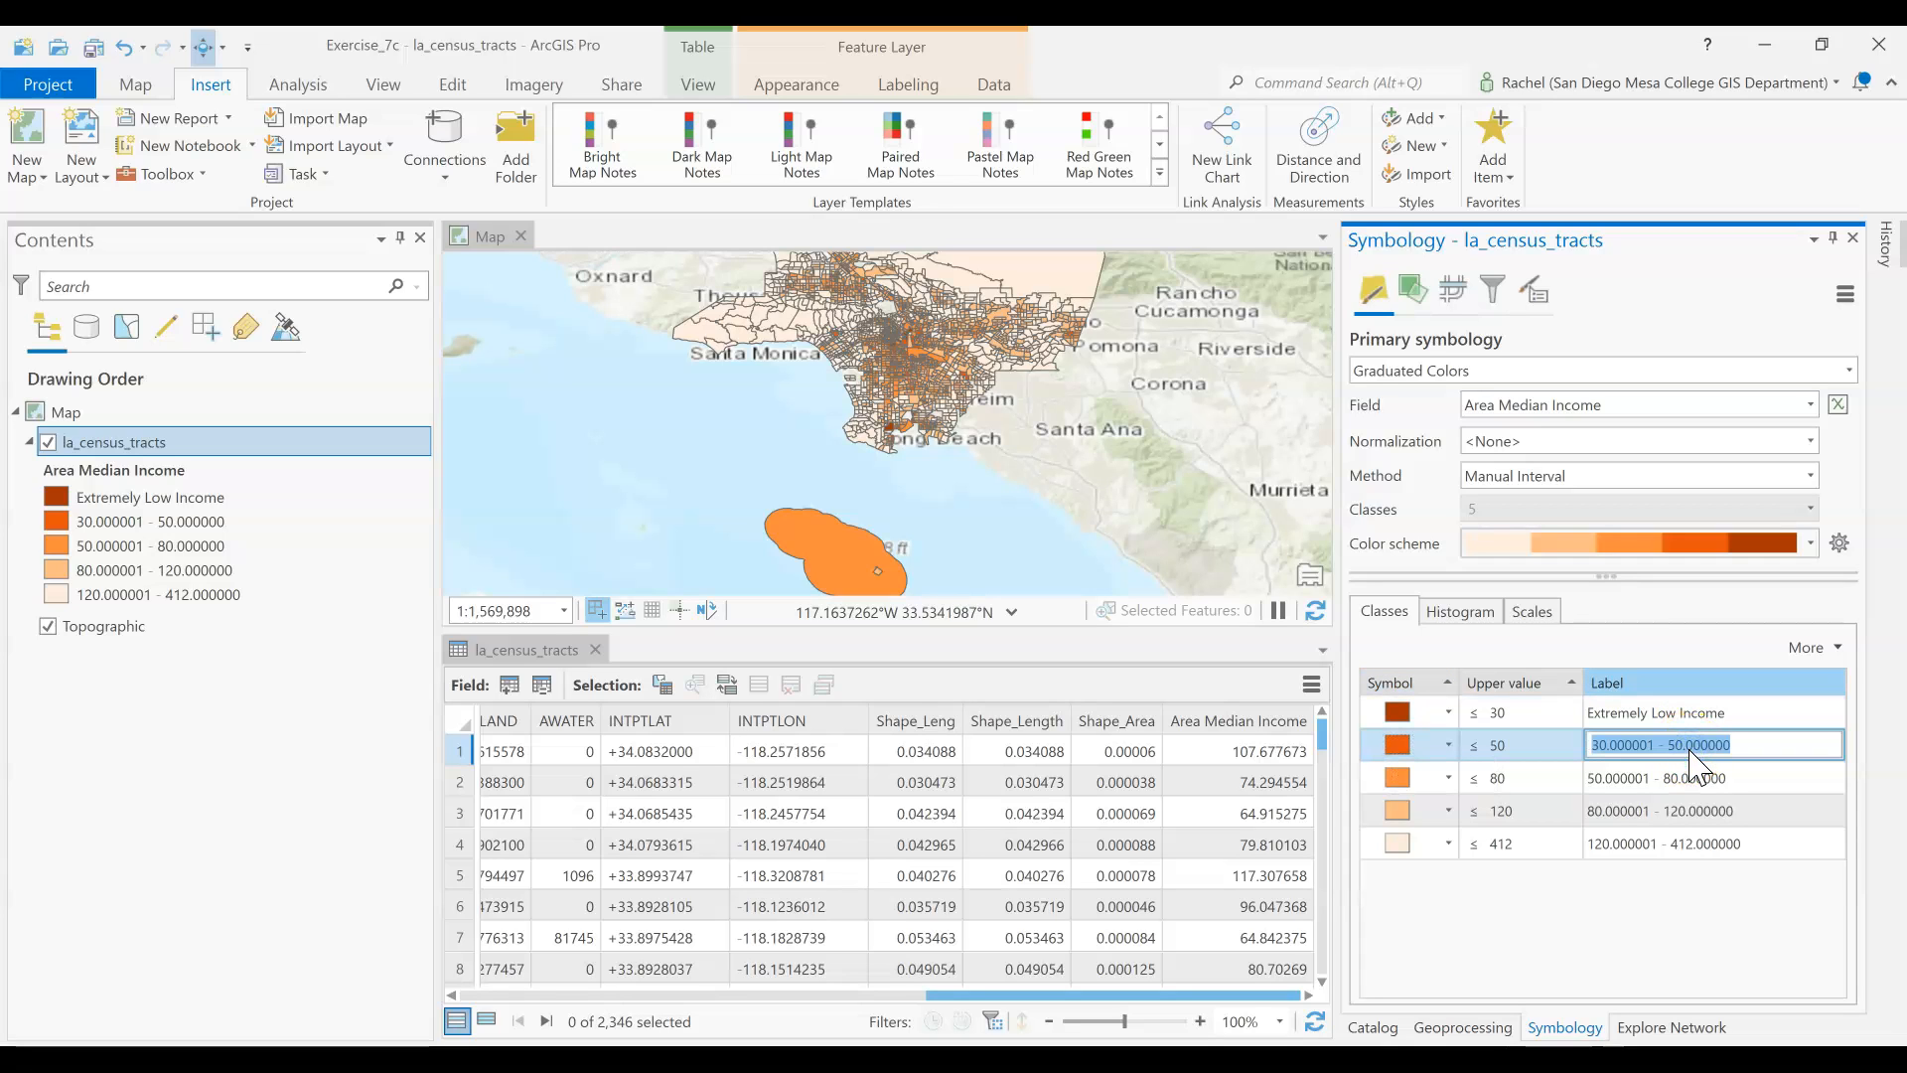
text(Very Low Income)
key(Return)
Label the class up to 80 Low Income and the class up to 120 Moderate Income
drag(1681, 801, 1692, 776)
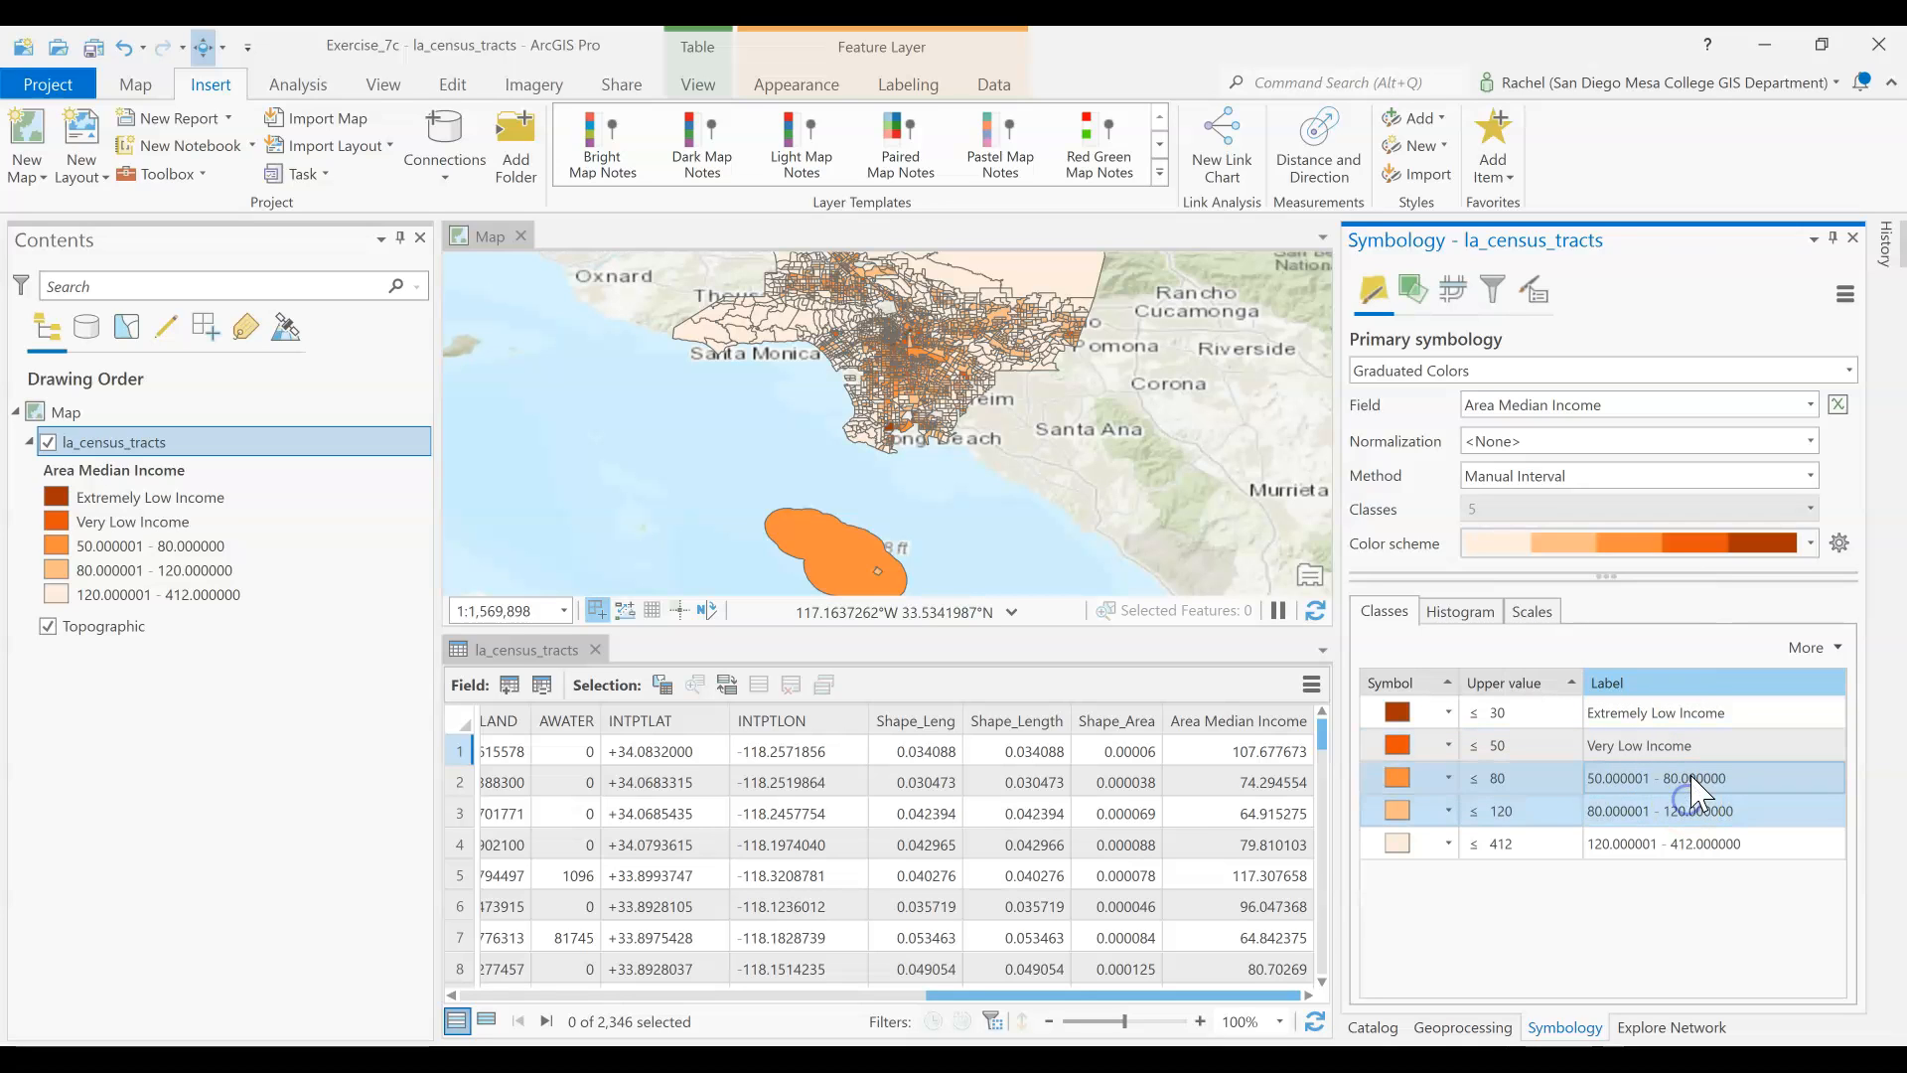
click(1690, 776)
click(1512, 777)
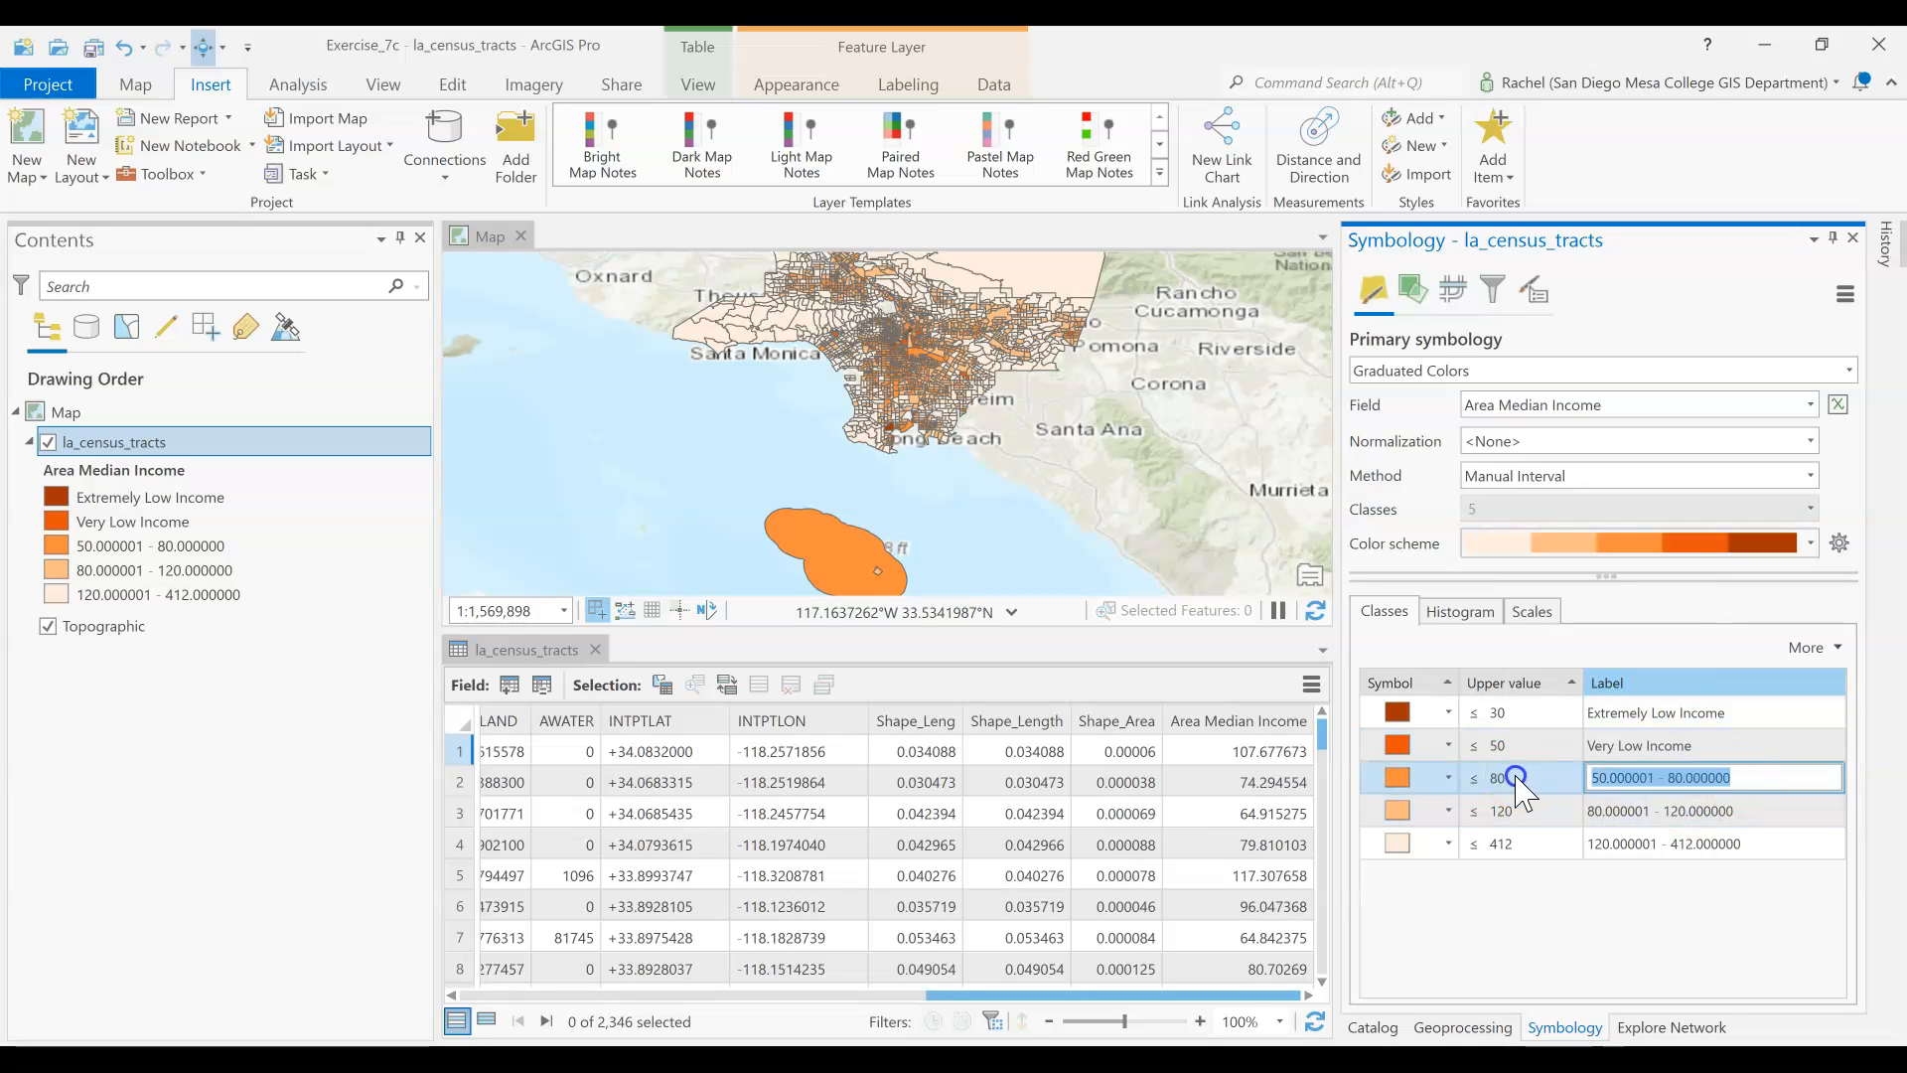
text(Low Income)
click(1653, 810)
click(1657, 811)
text(Moderate Income)
Label the class up to 412 High Income
click(1680, 843)
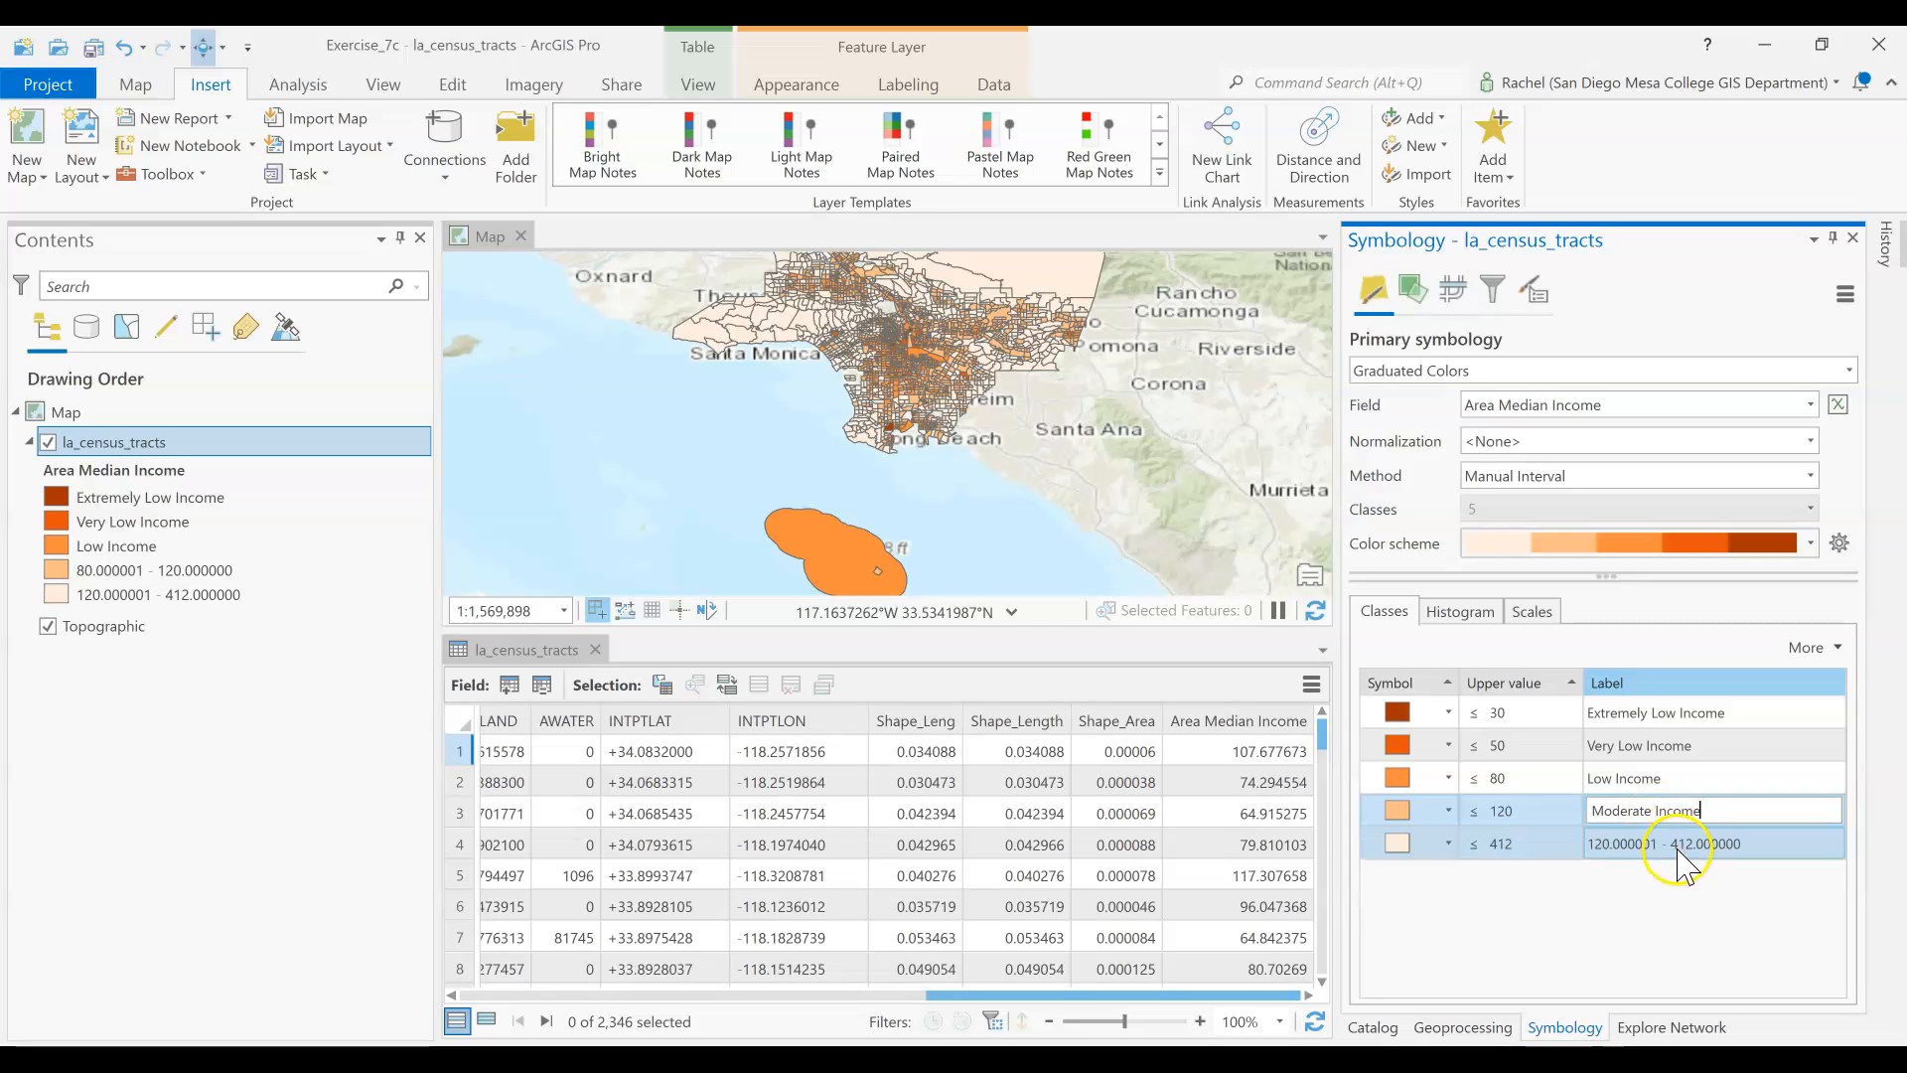
click(1680, 843)
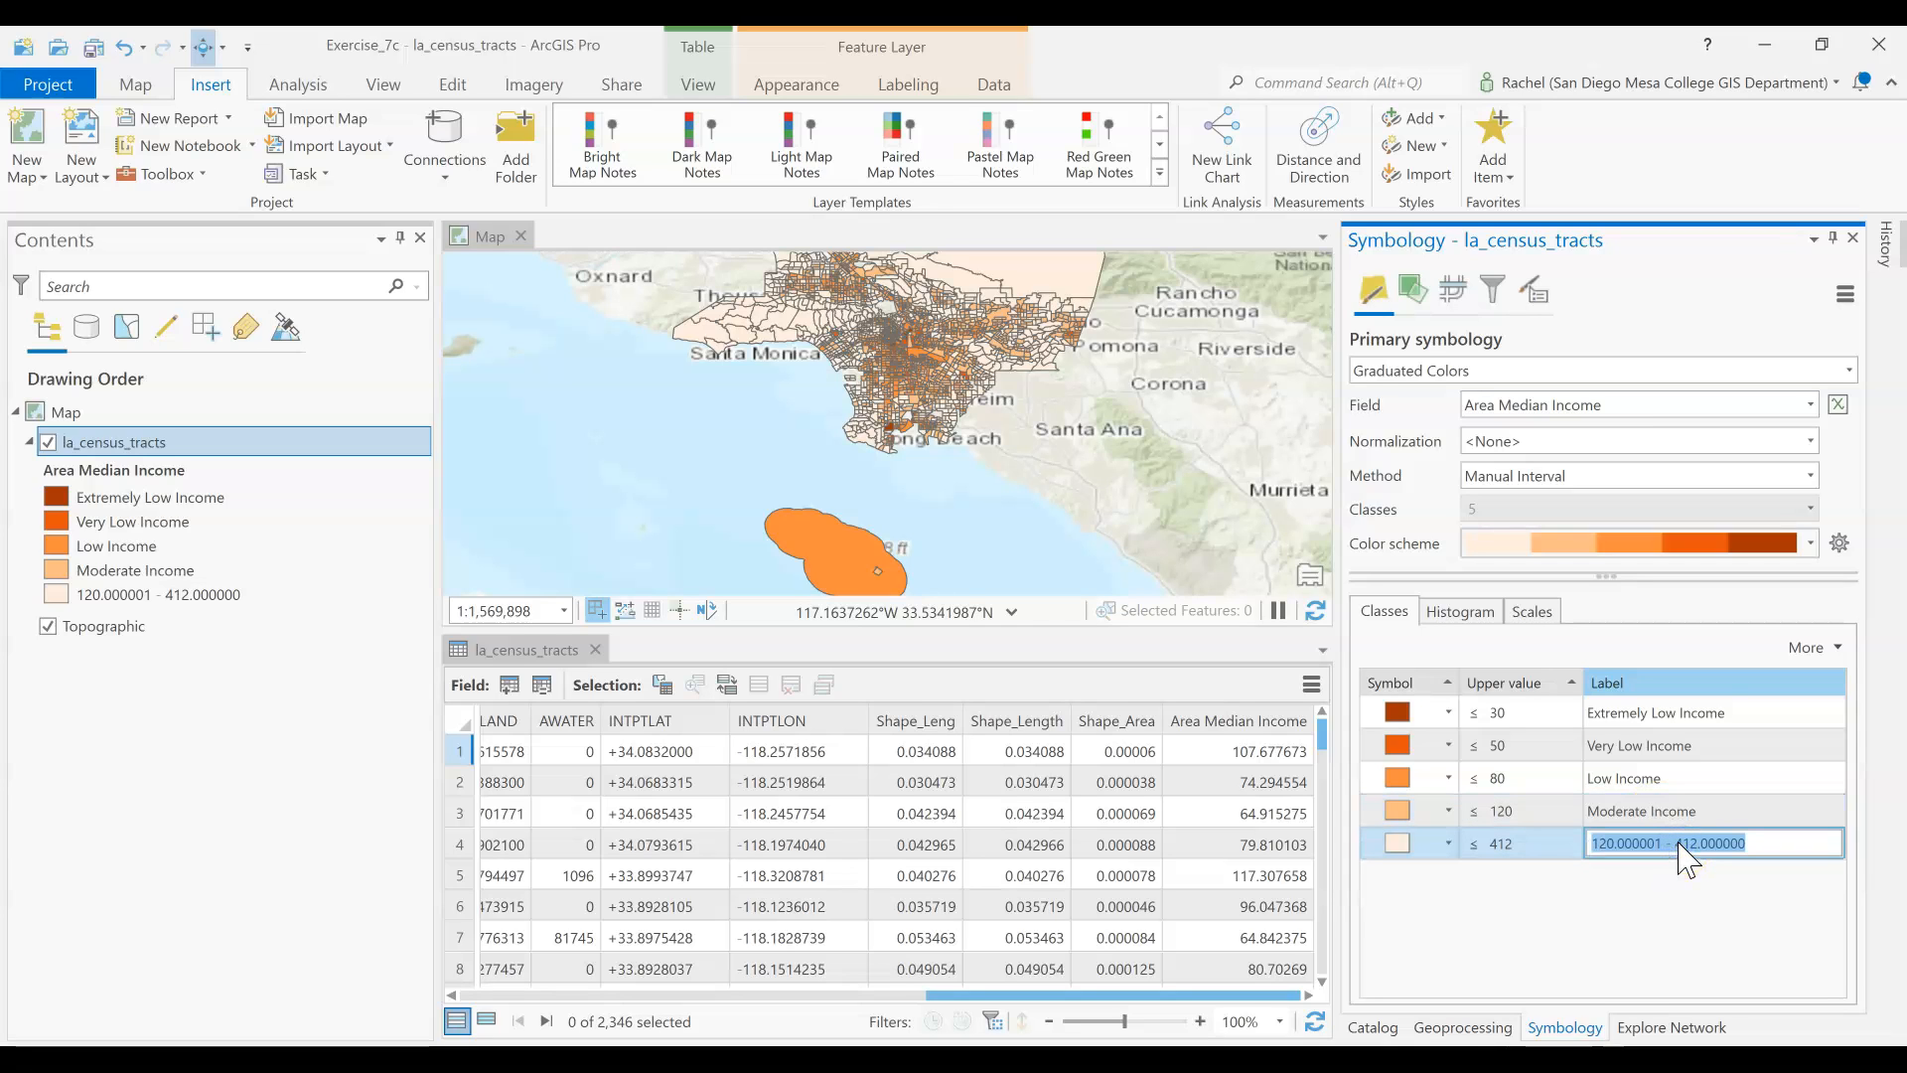
text(High Income)
key(Return)
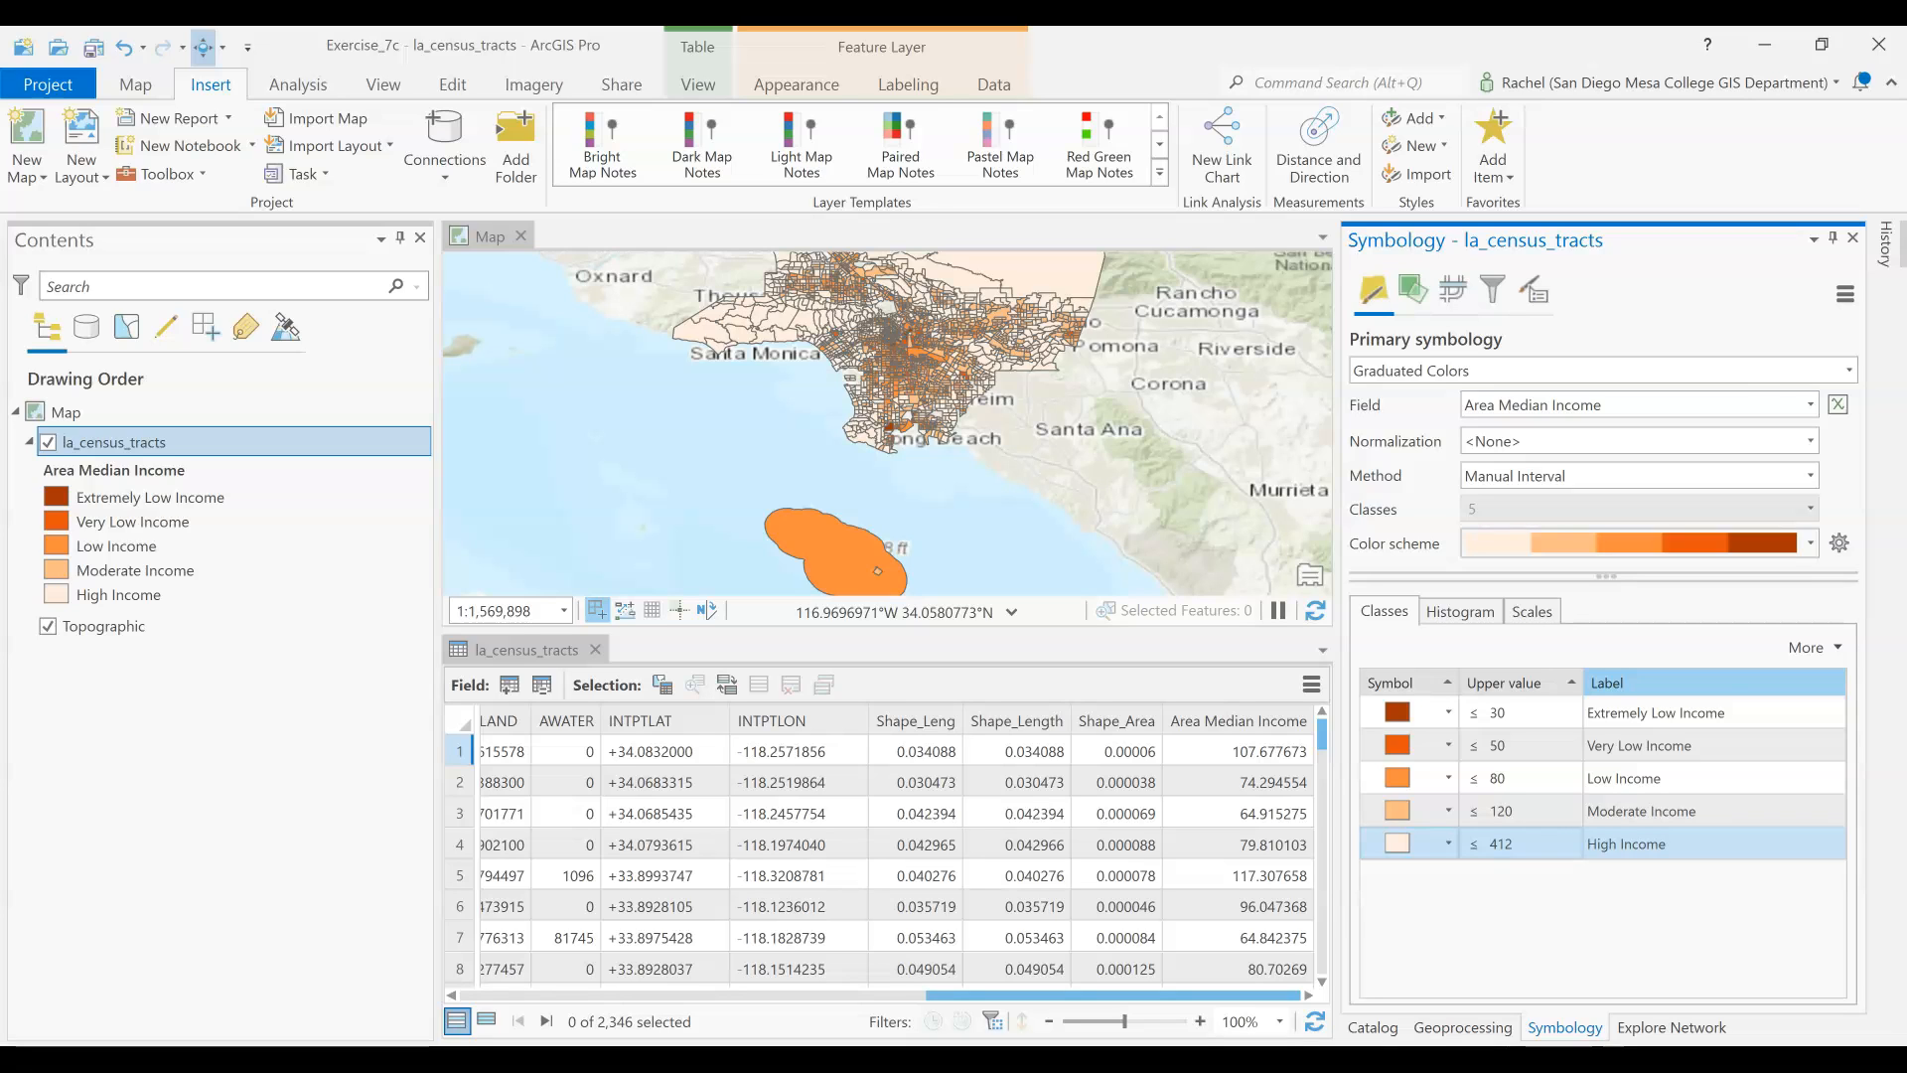
Add the public_housing_sites feature class from CommunityHousing.gdb to the map and close the la_census_tracts attribute table
click(1361, 1028)
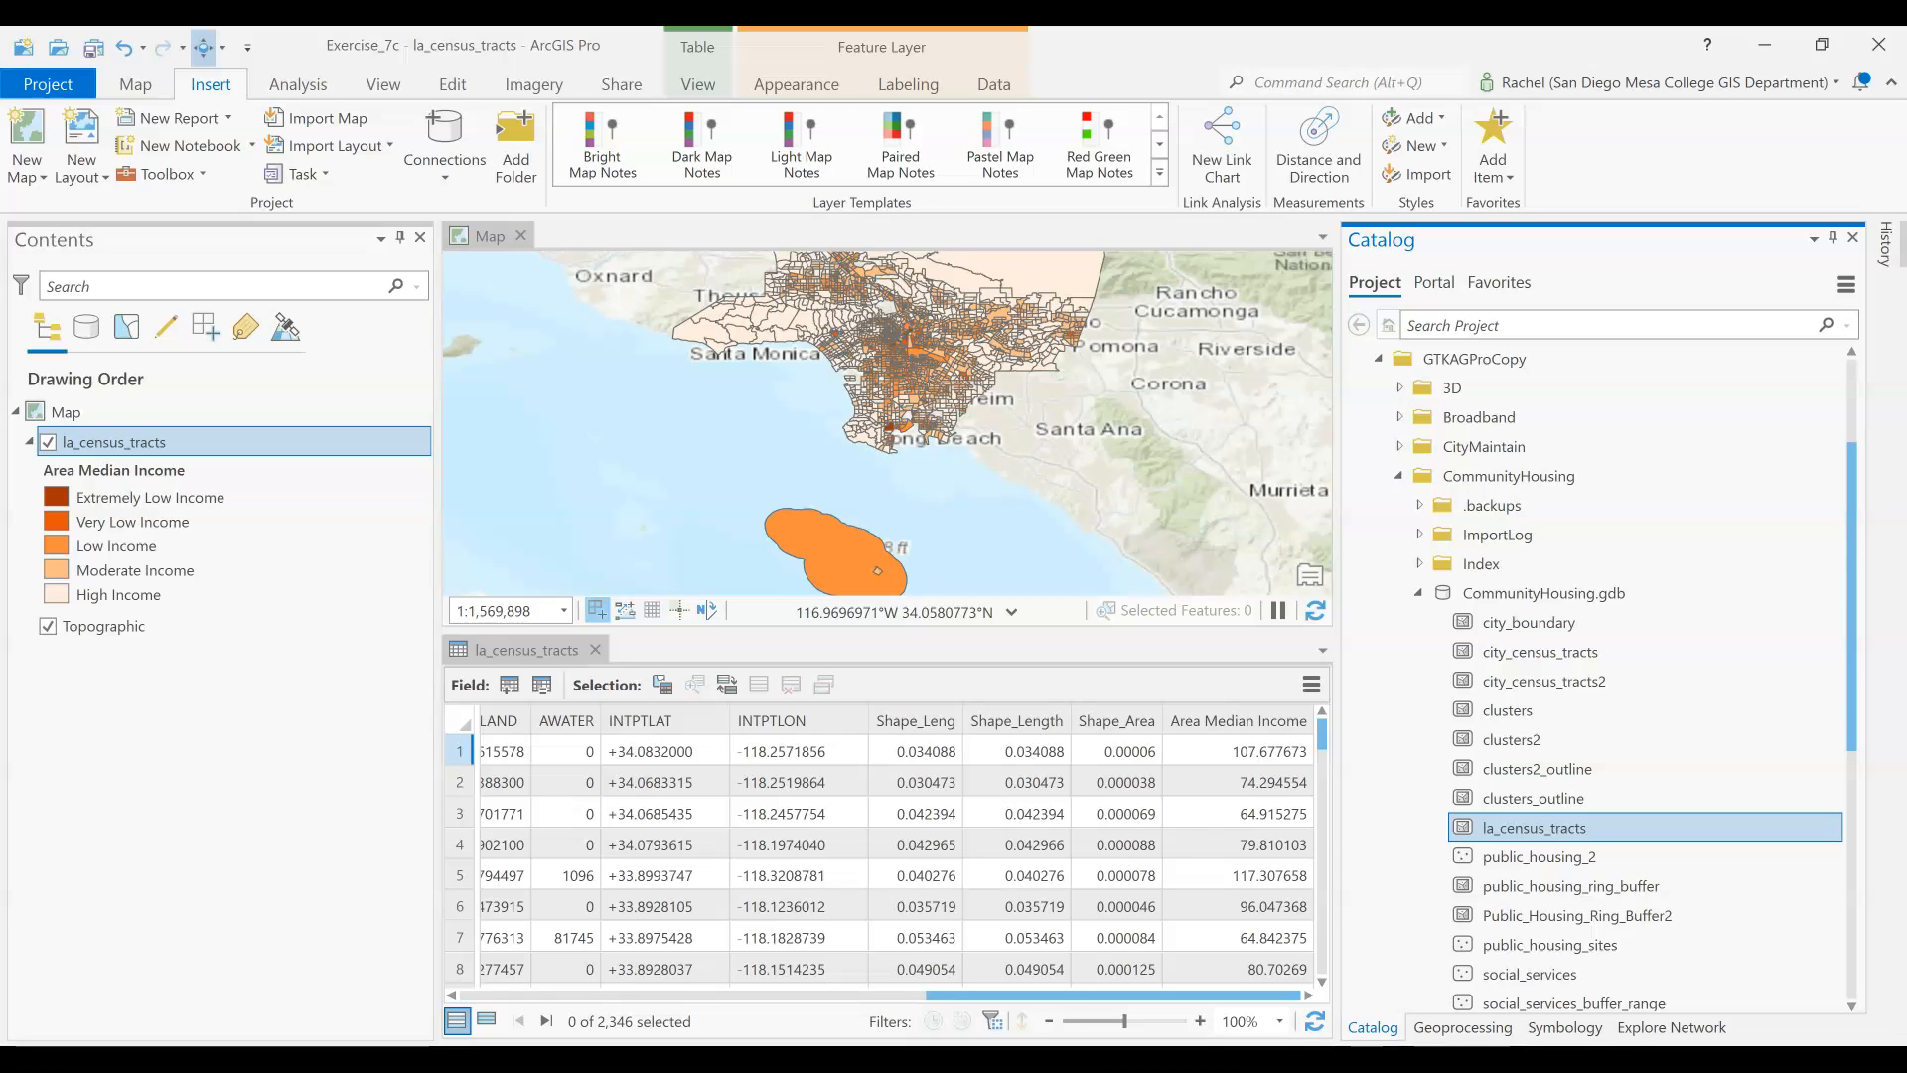
click(1493, 952)
drag(1493, 951, 1032, 496)
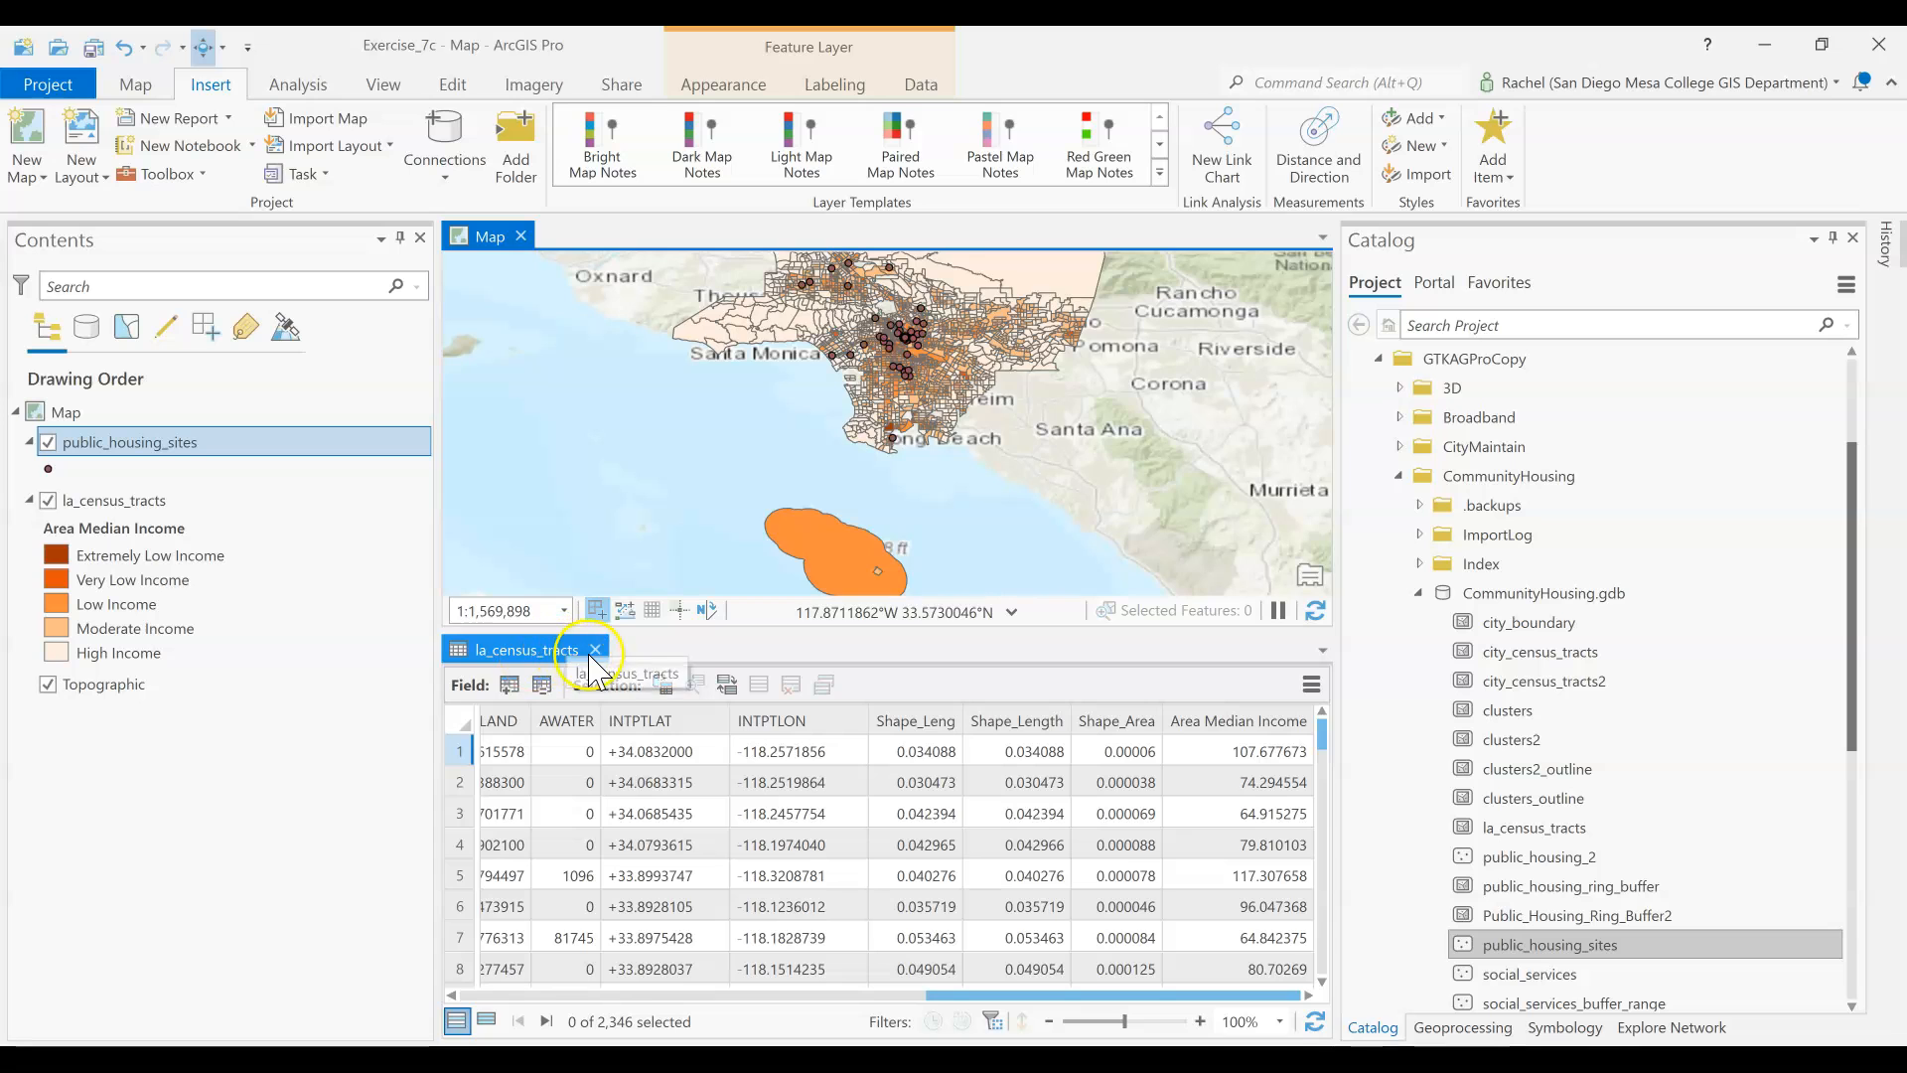
click(594, 649)
scroll(910, 511, up, 2)
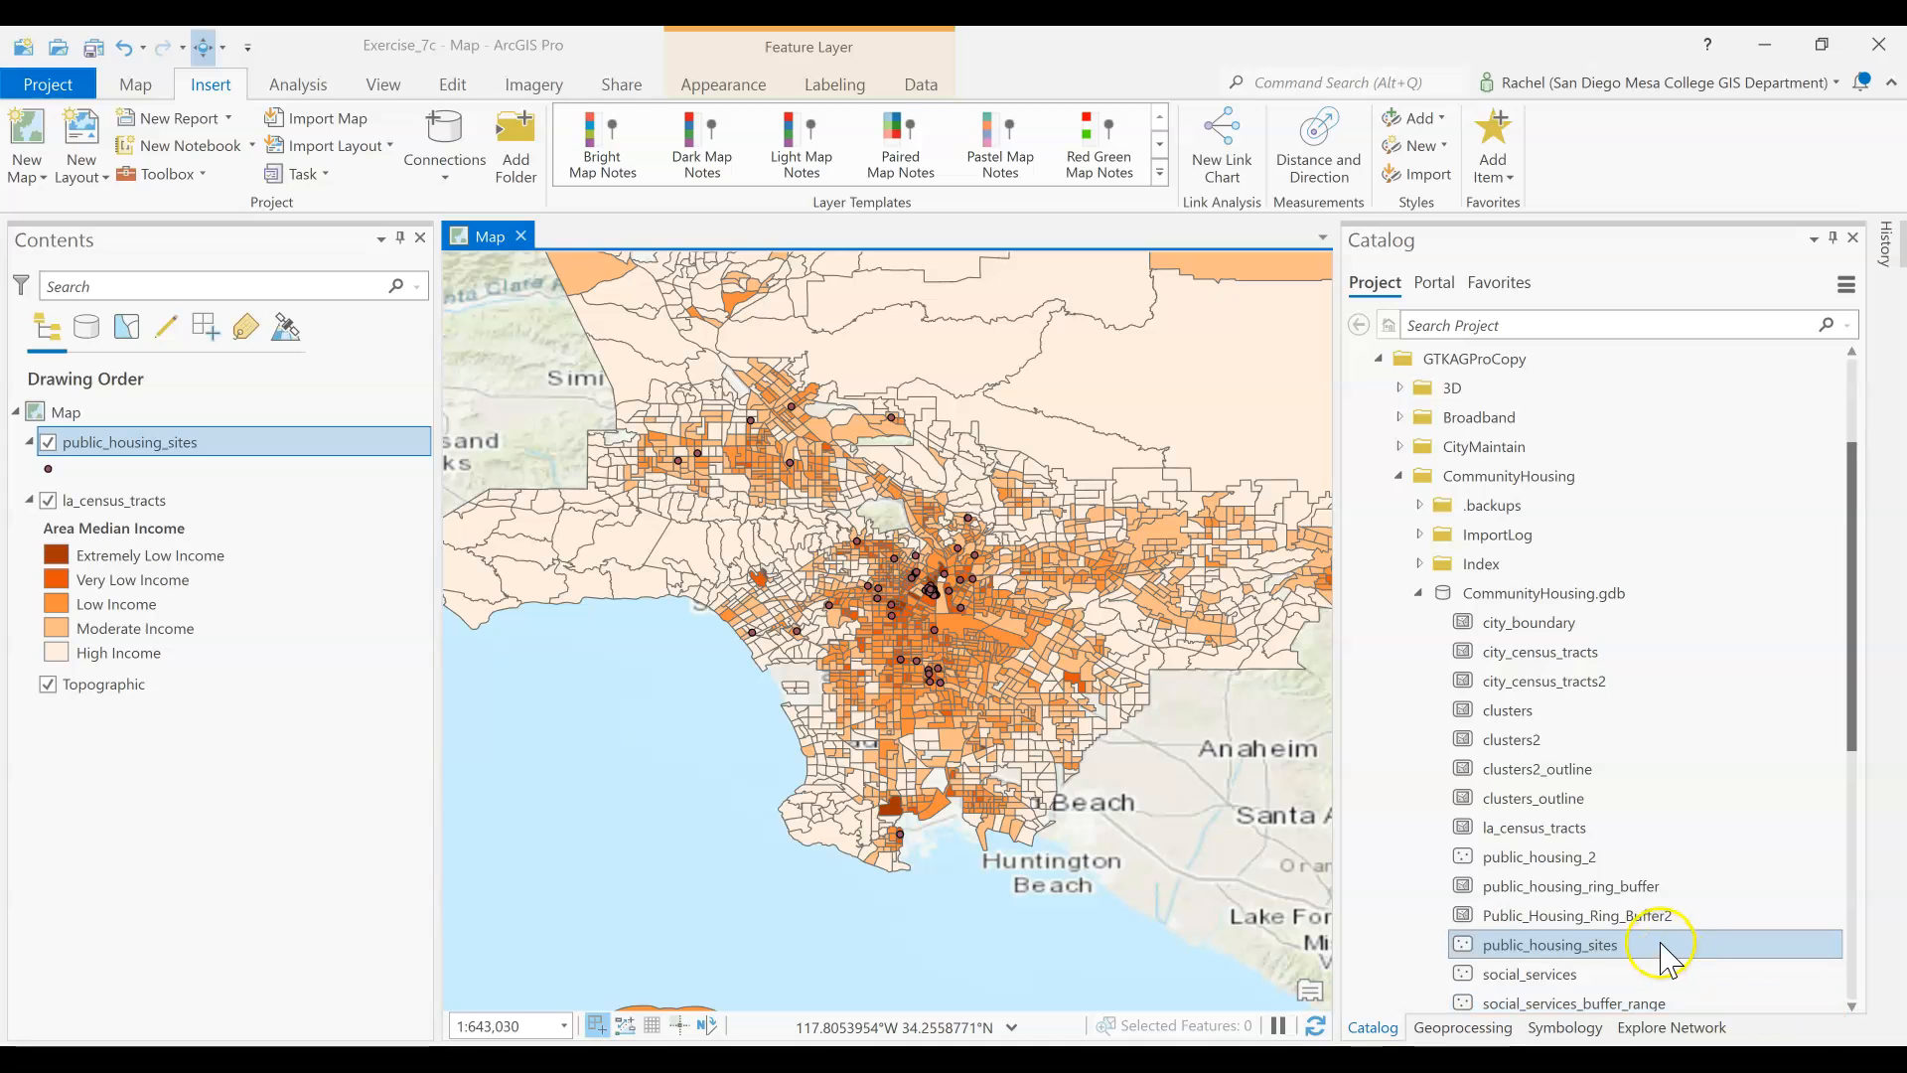
Add Public_Housing_Ring_Buffer2 beneath the public housing sites and symbolize it with graduated colors based on the distance field
drag(1649, 919, 238, 473)
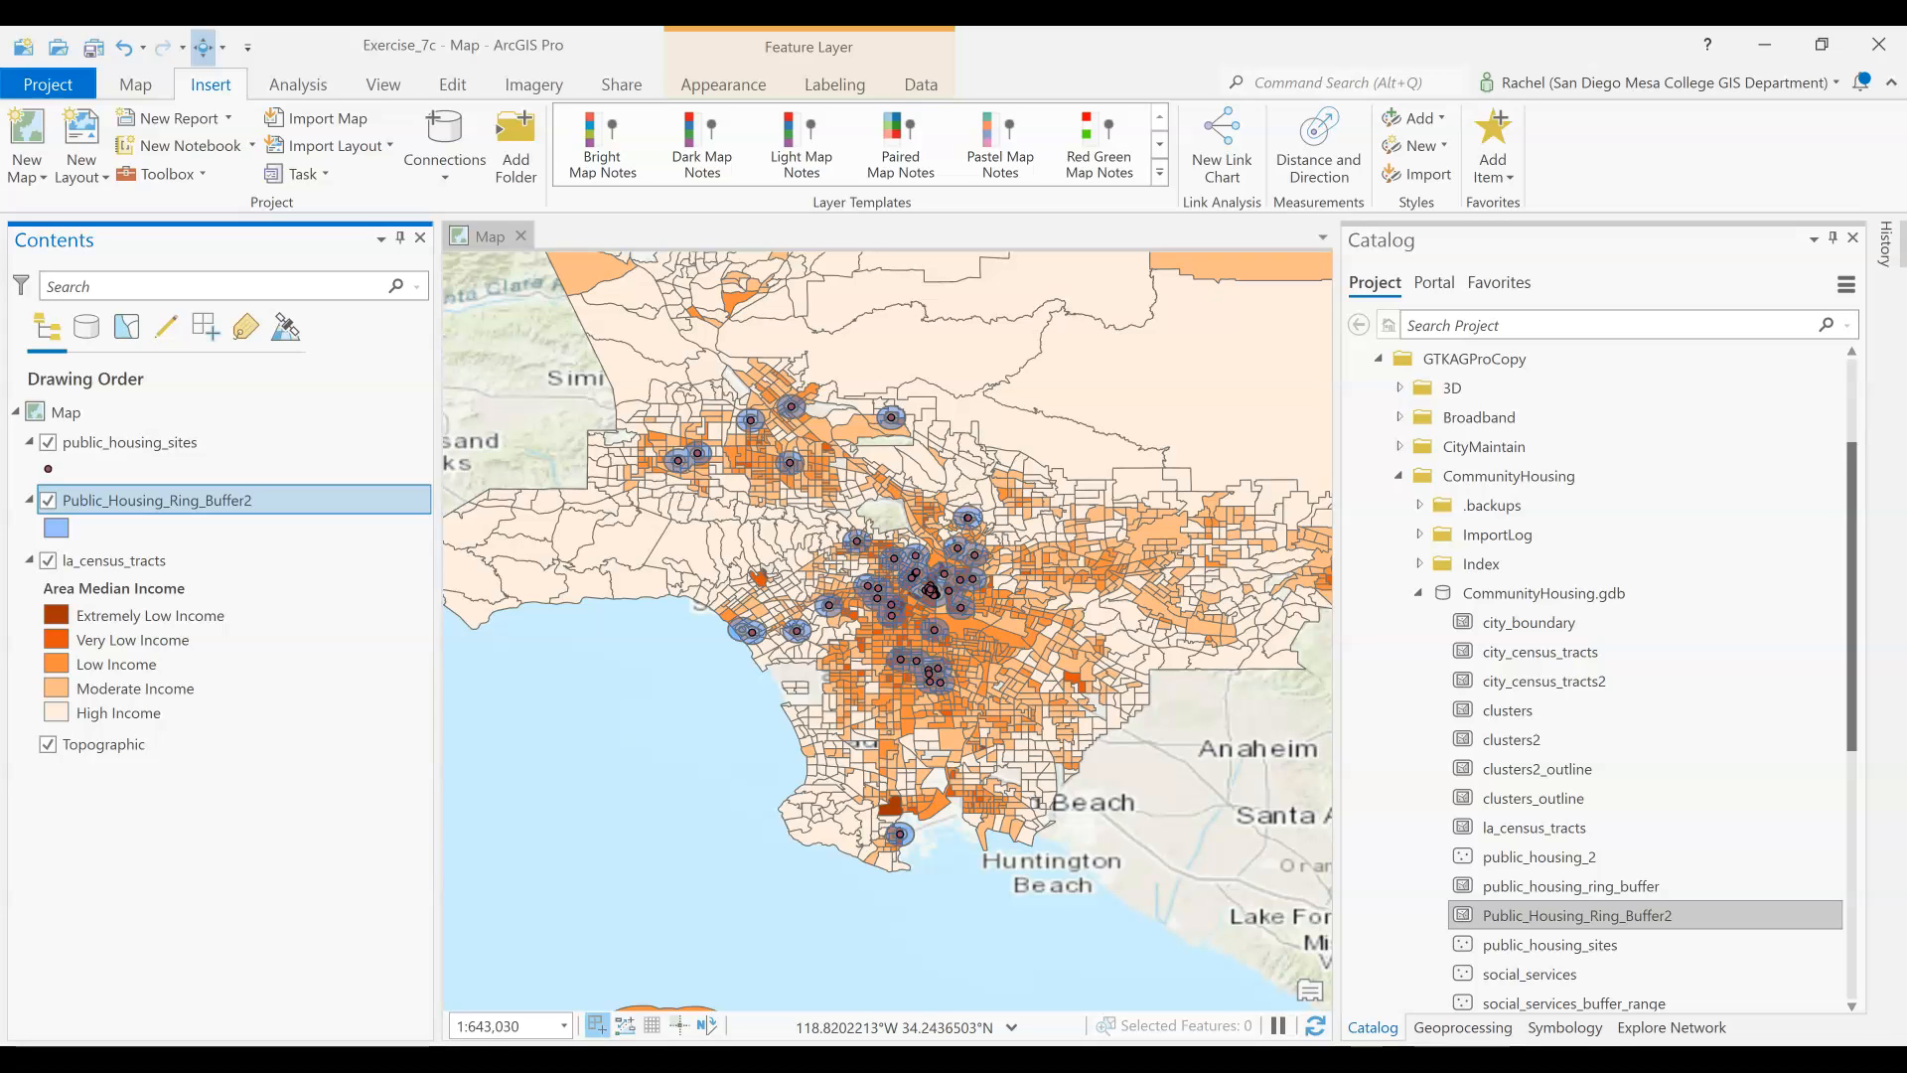
click(1567, 1027)
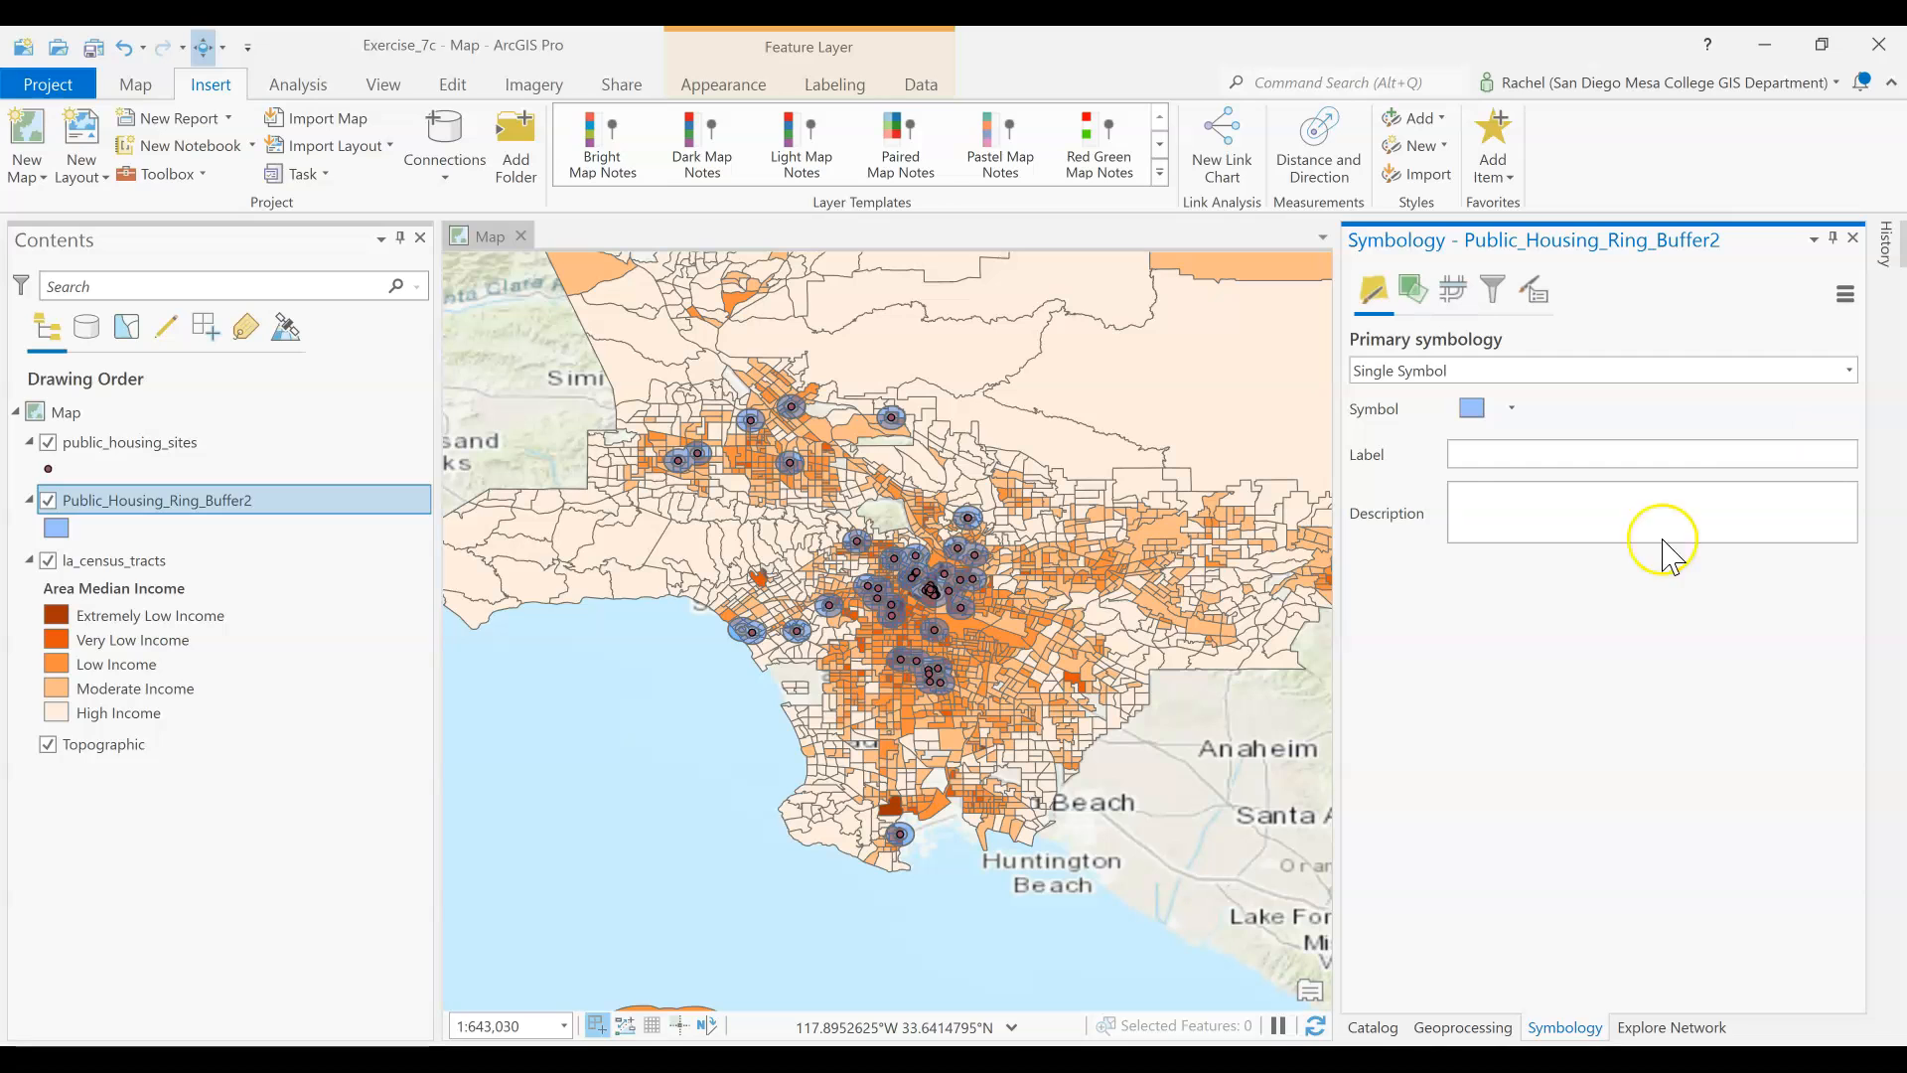
click(1500, 370)
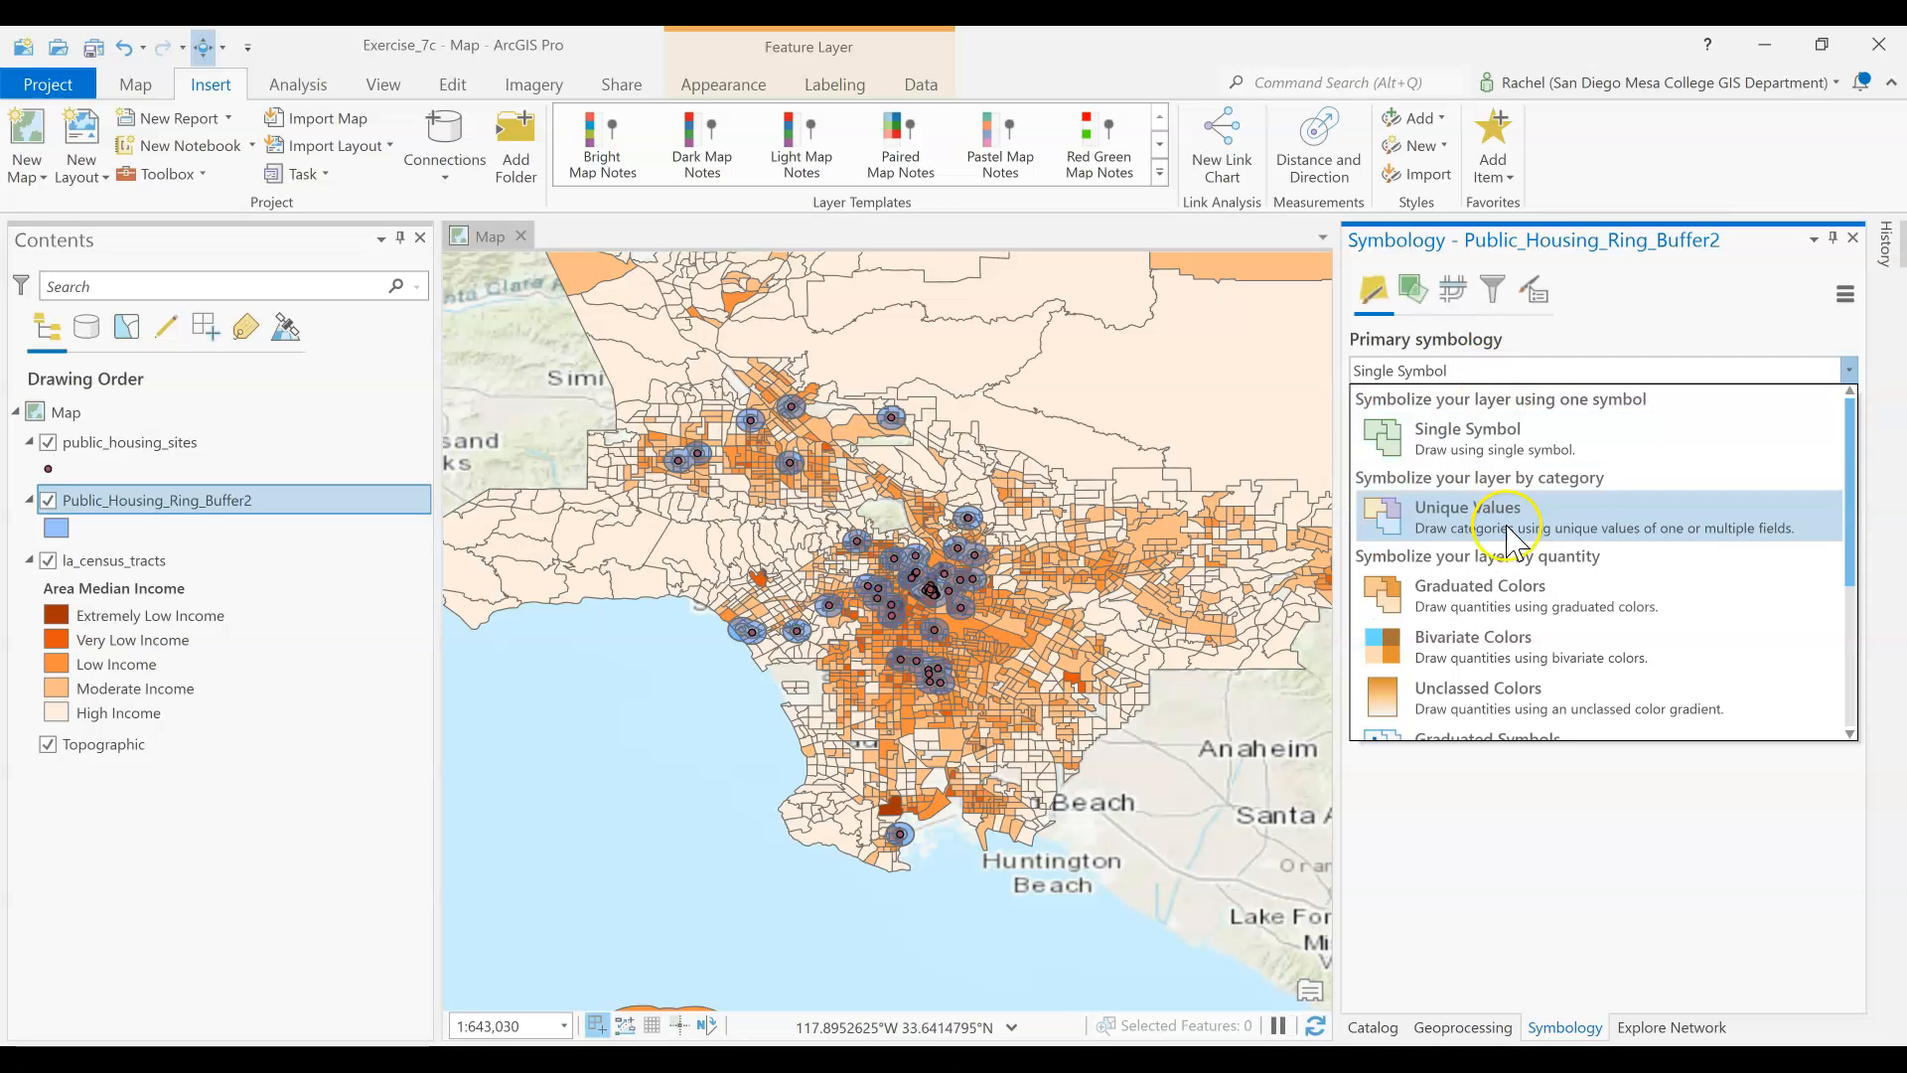
click(1516, 594)
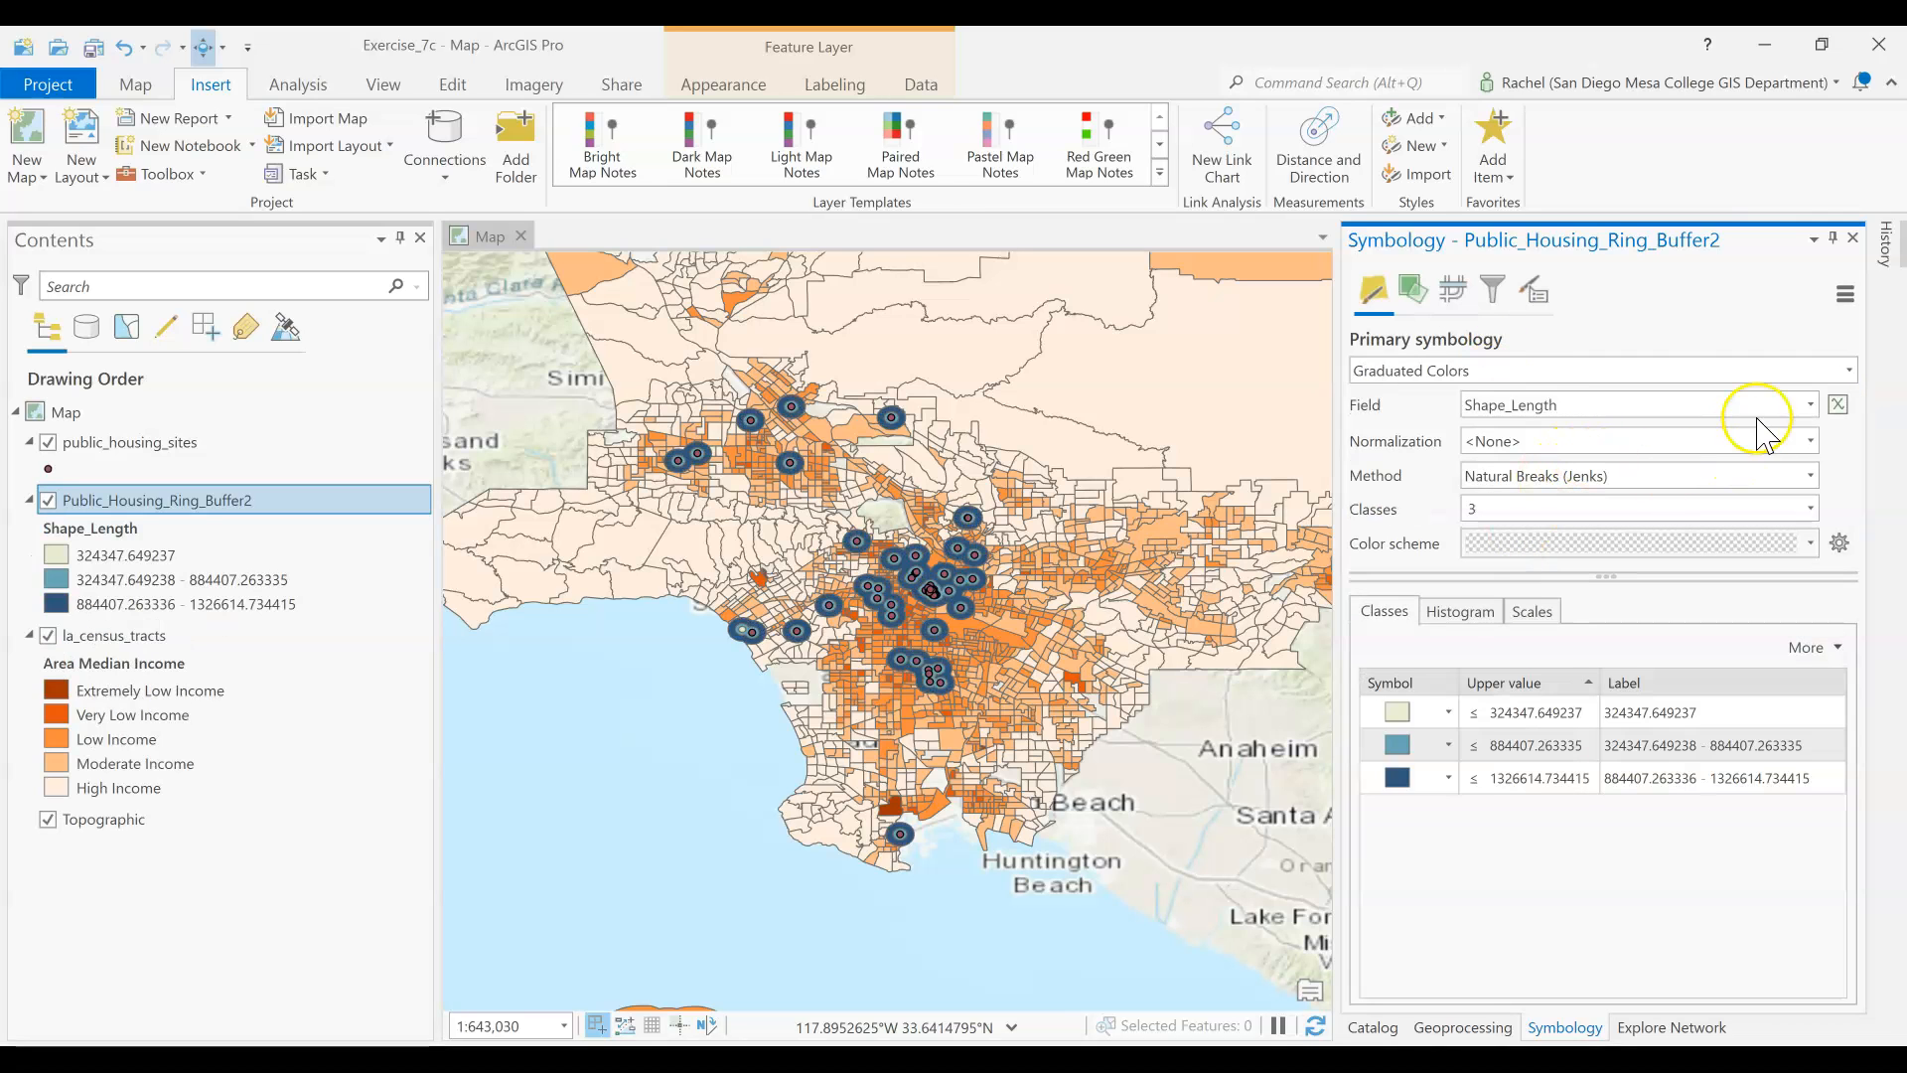
click(1811, 405)
click(1668, 483)
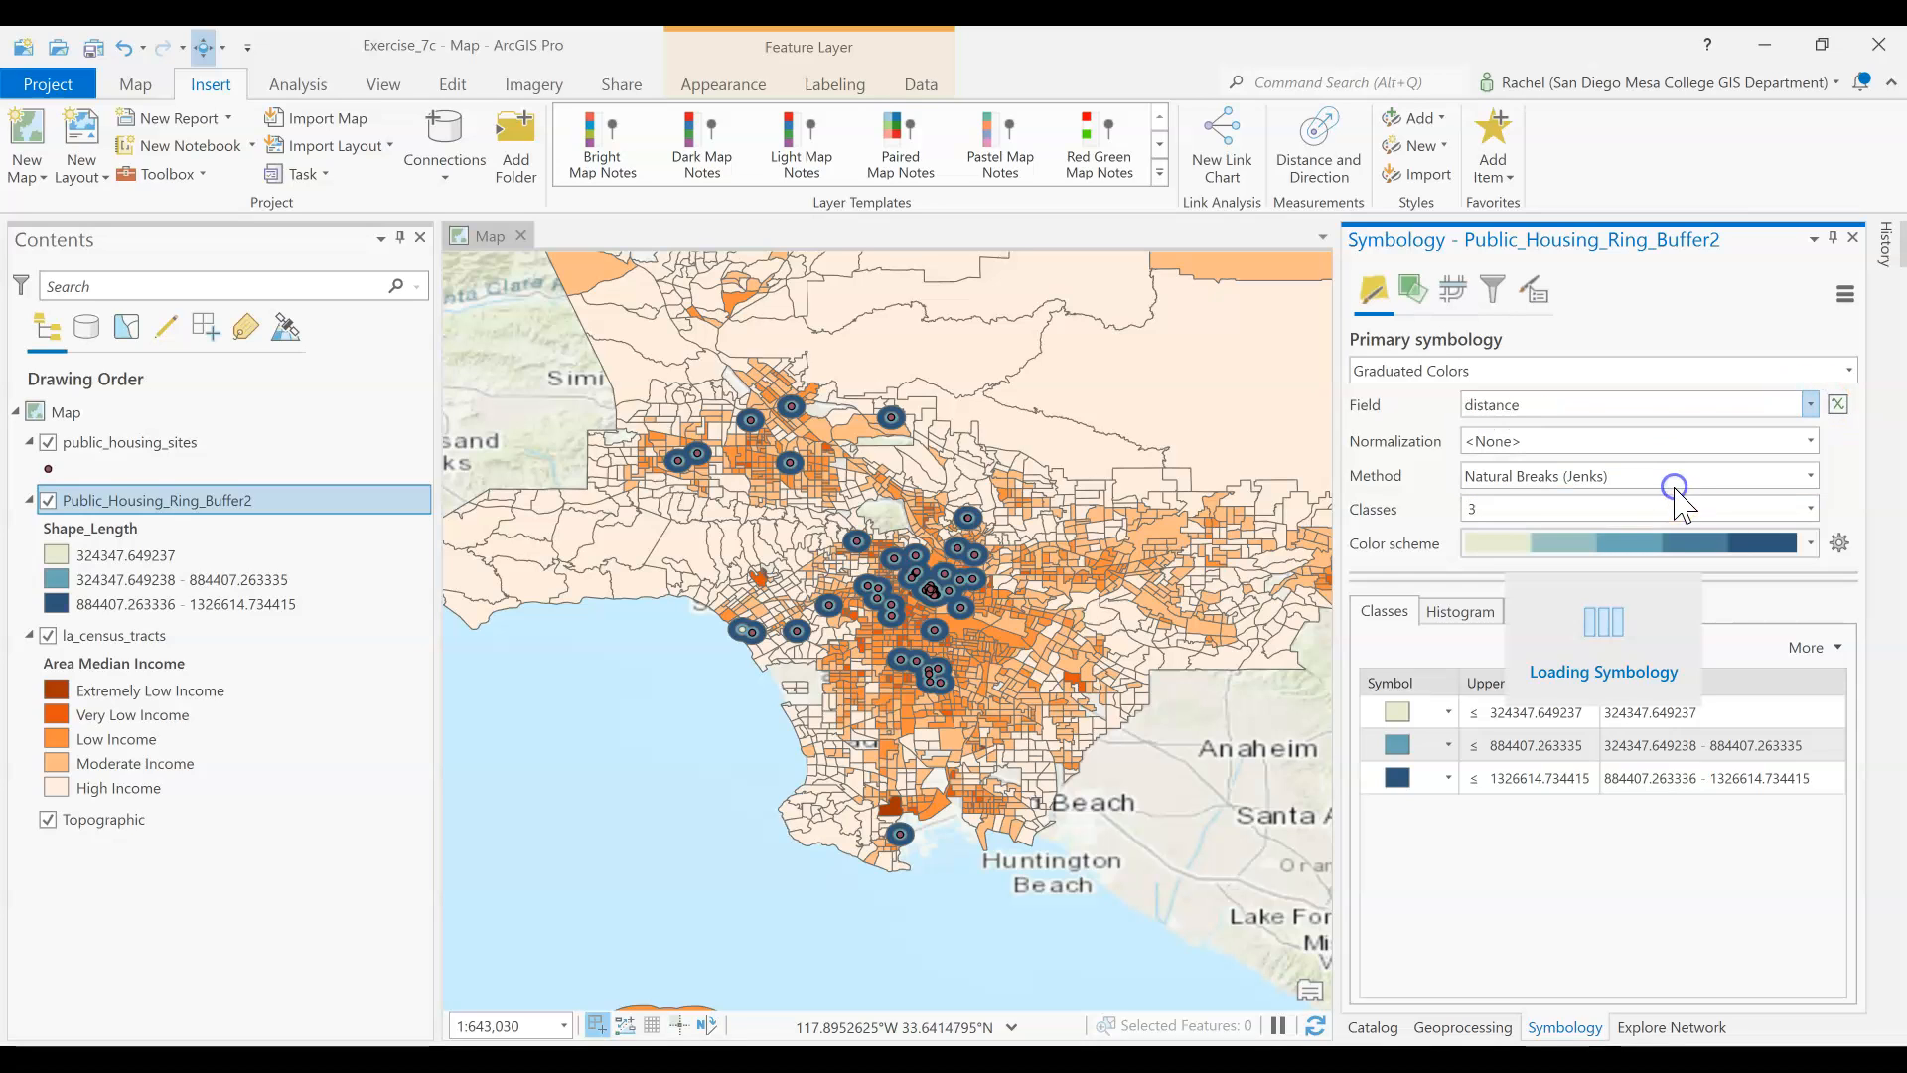
Apply the Greens (3 Classes) color scheme to the ring buffer layer
click(1810, 542)
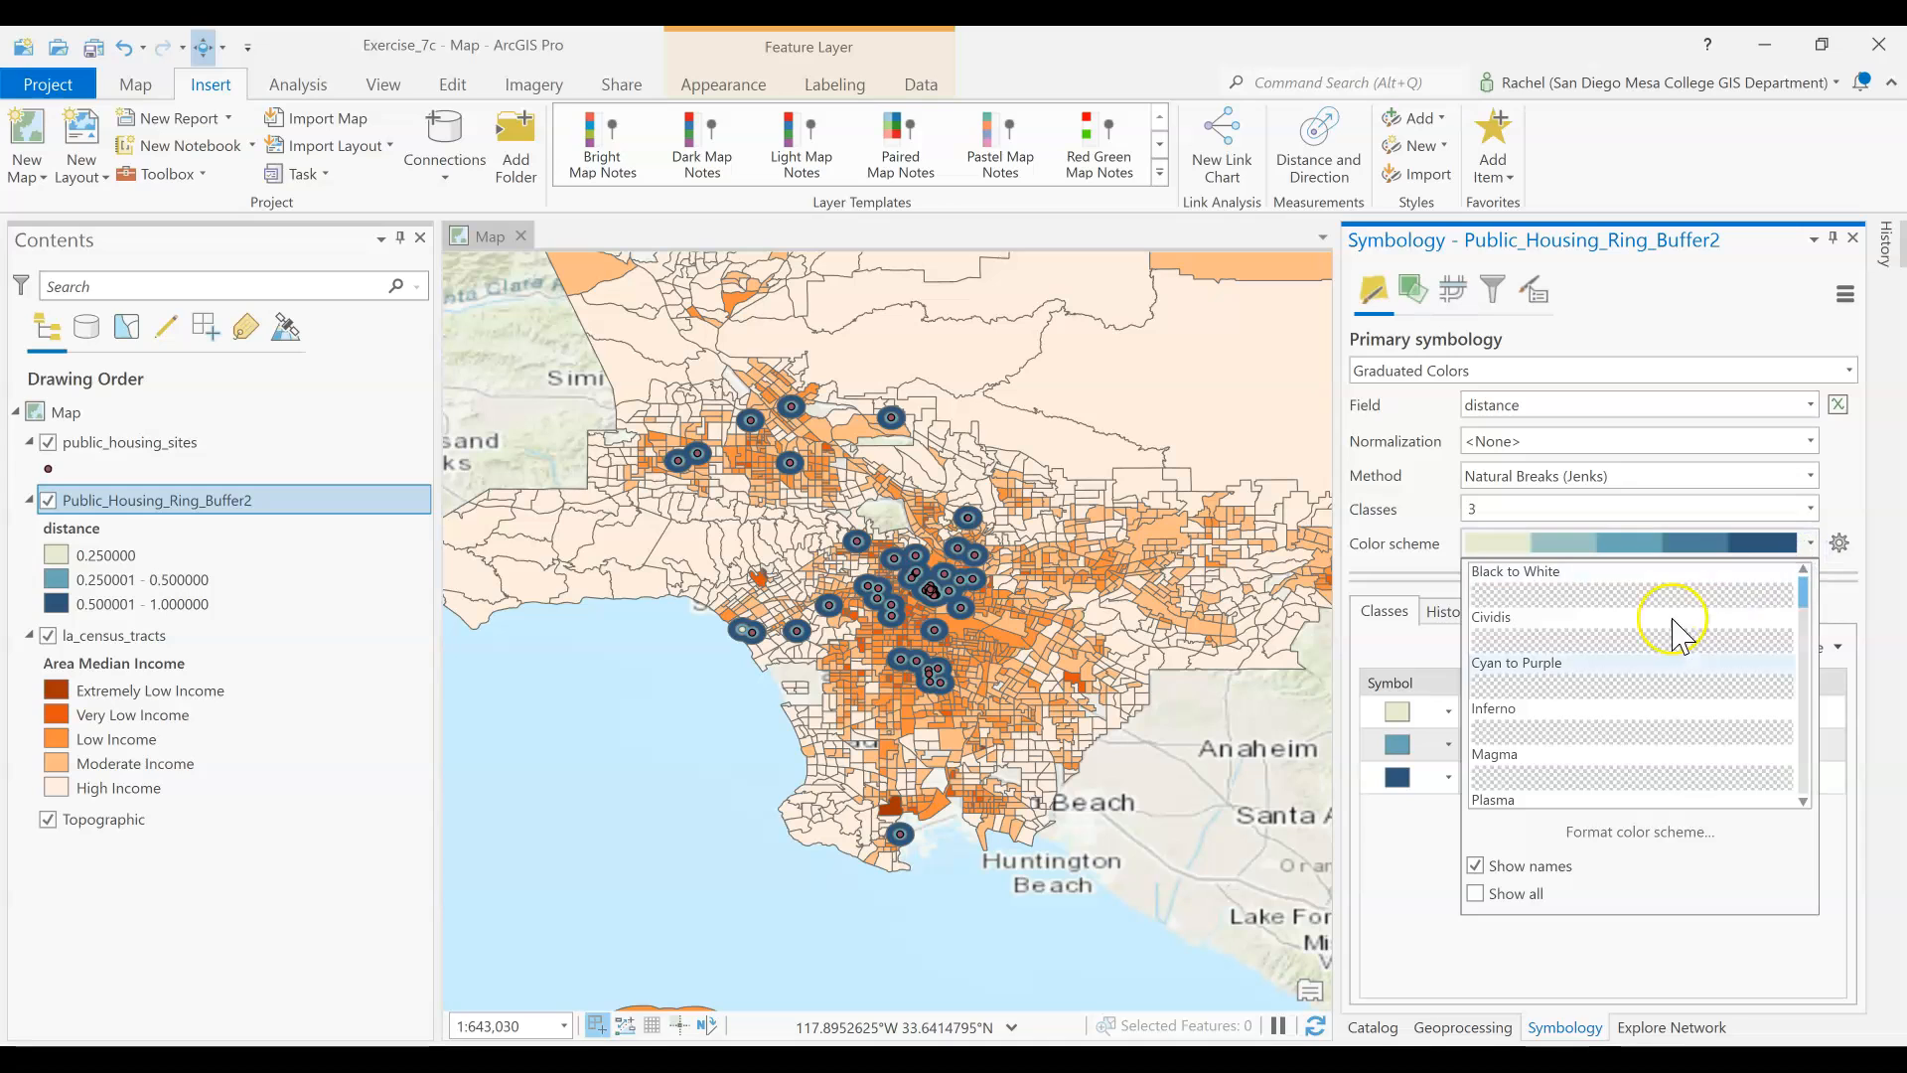
scroll(1579, 735, down, 10)
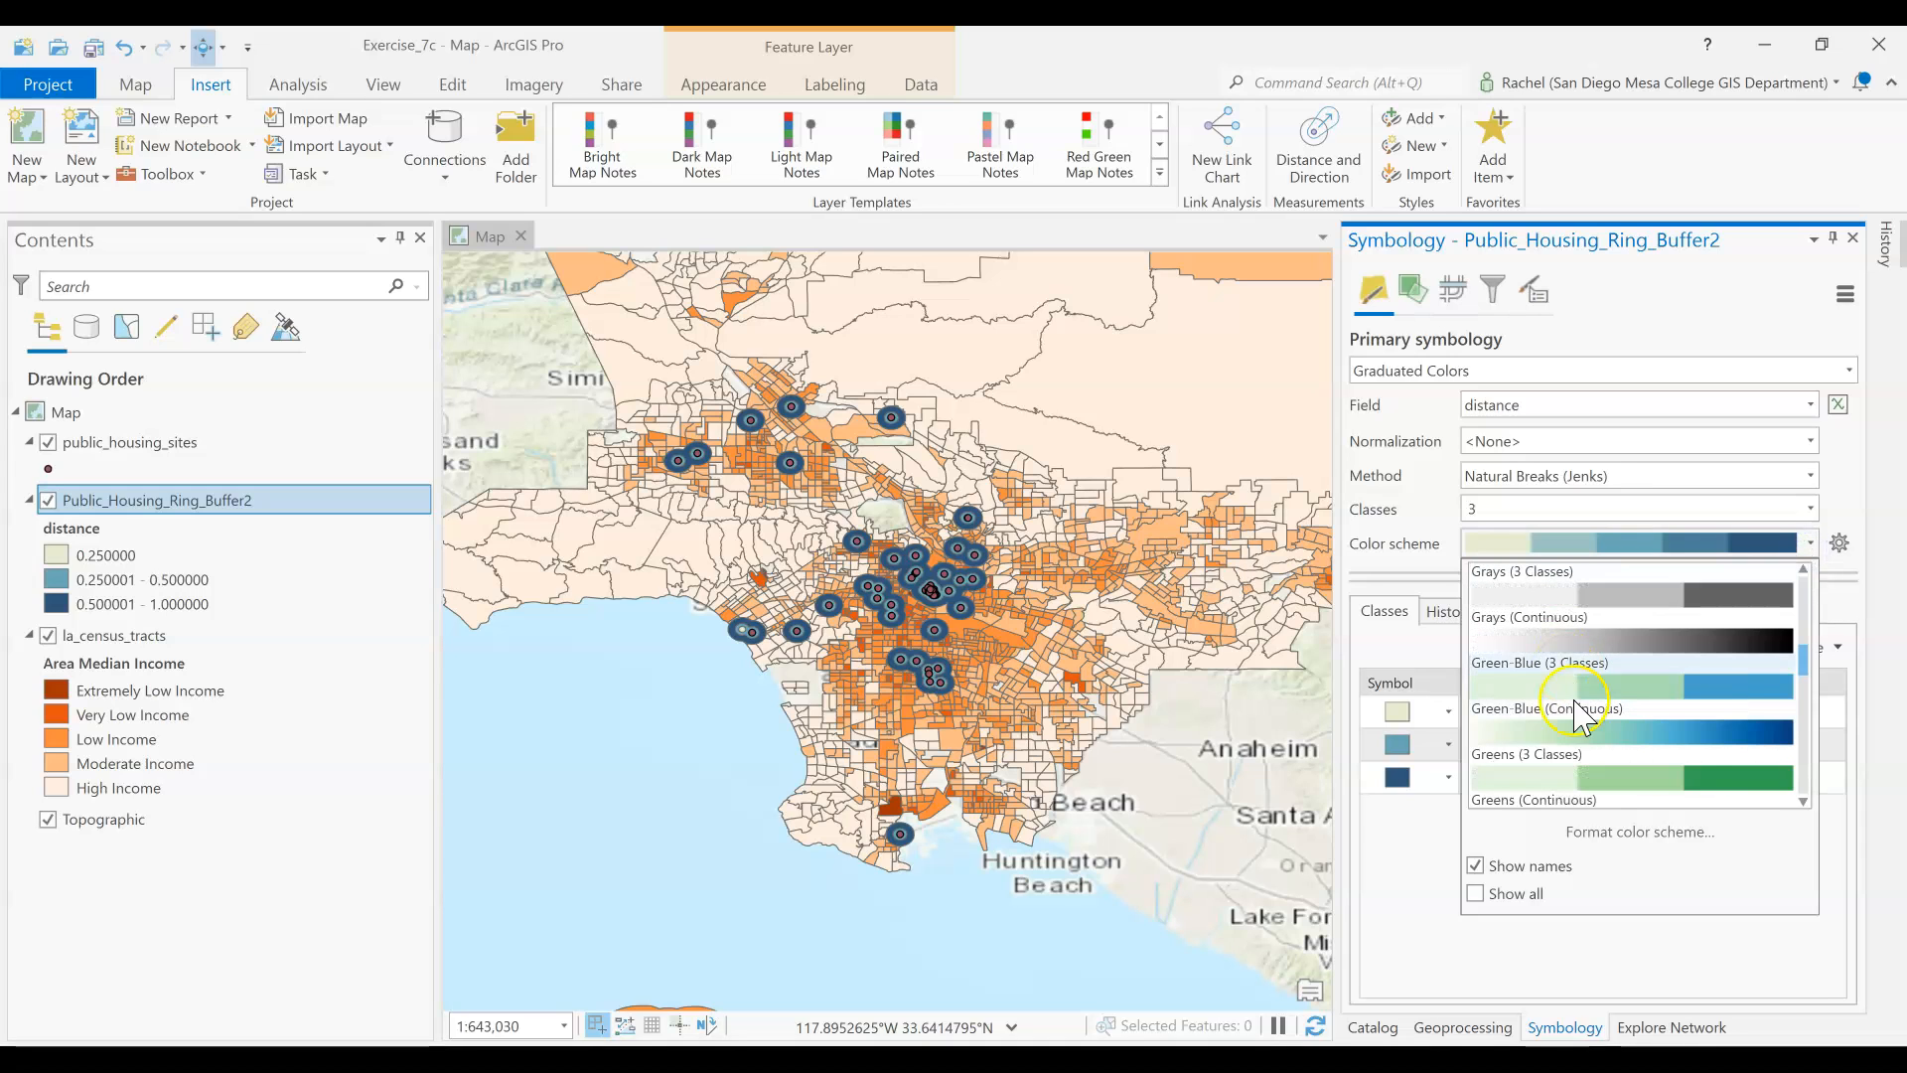
click(1586, 785)
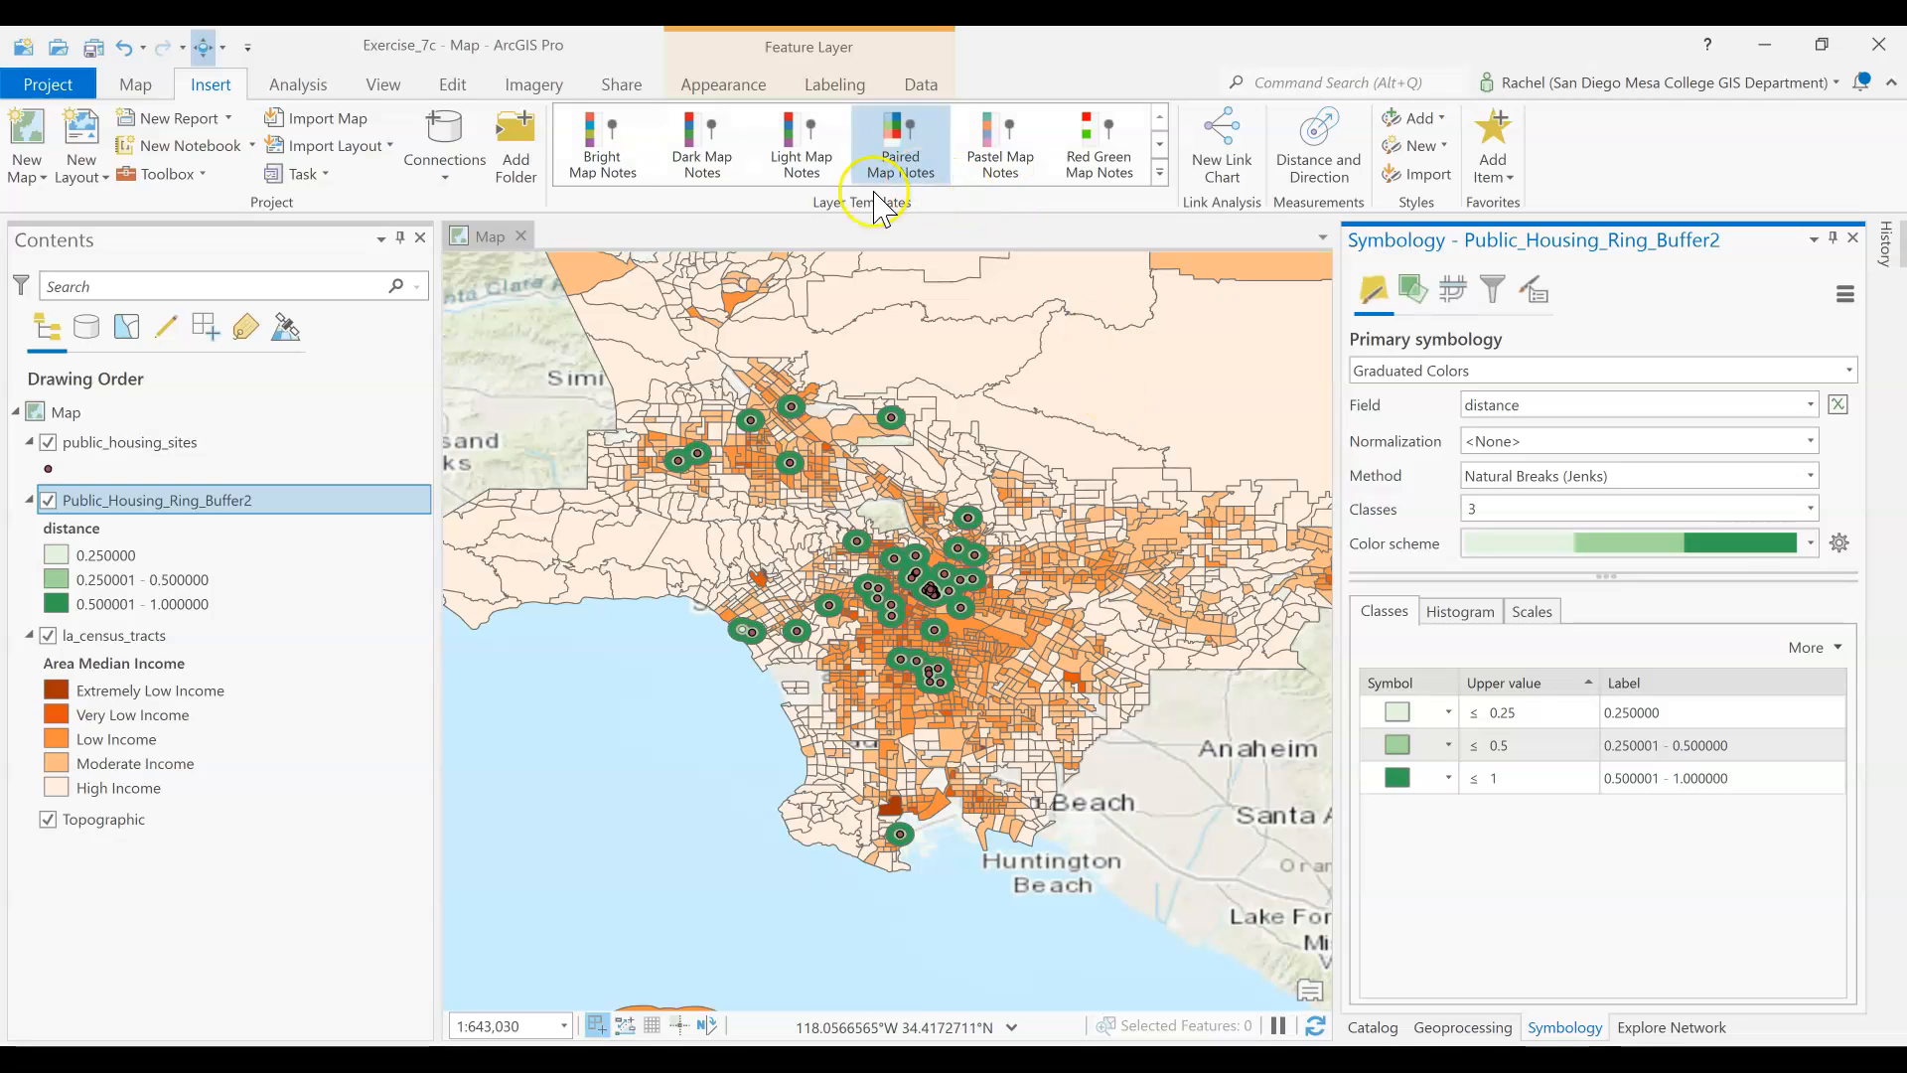
Set the transparency of the Public_Housing_Ring_Buffer2 layer to 40%
click(685, 87)
click(347, 105)
text(40)
key(Return)
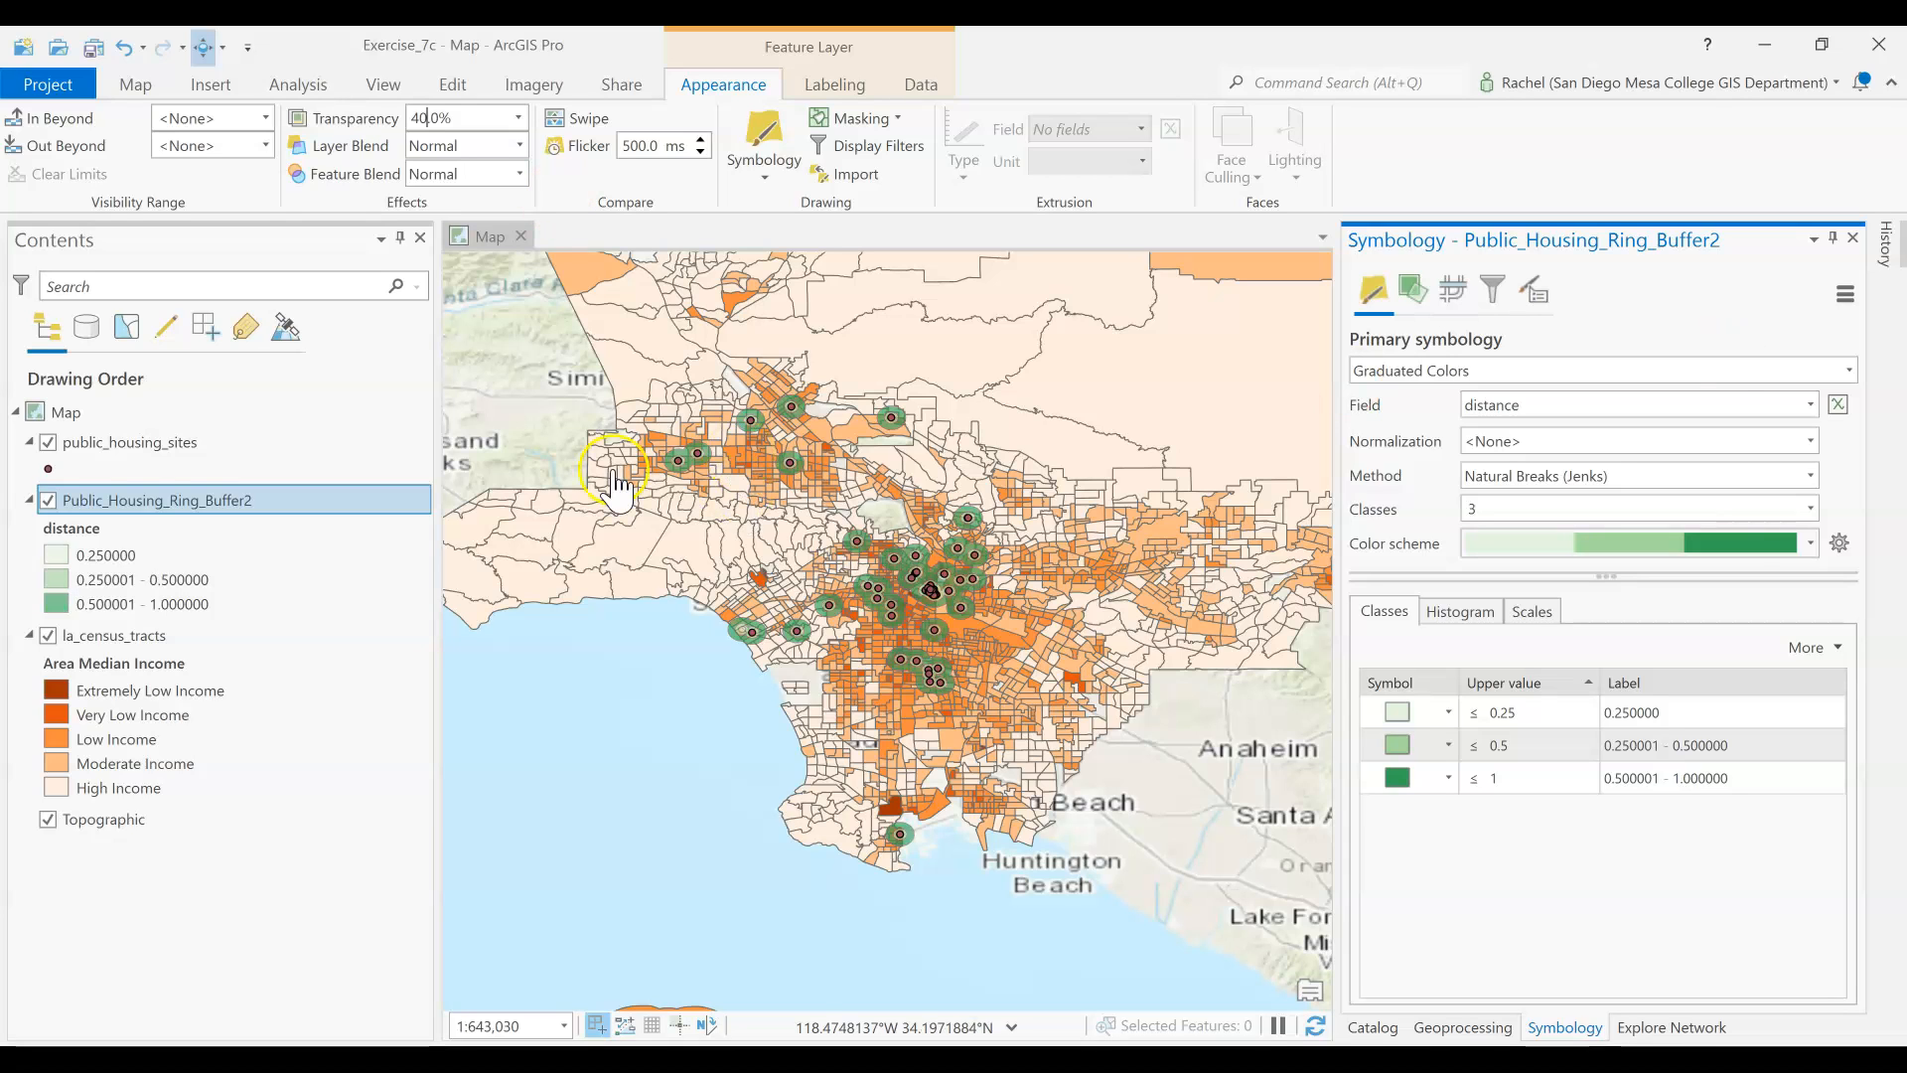
Turn off the la_census_tracts layer and add the social_services feature class above the public housing sites
click(48, 636)
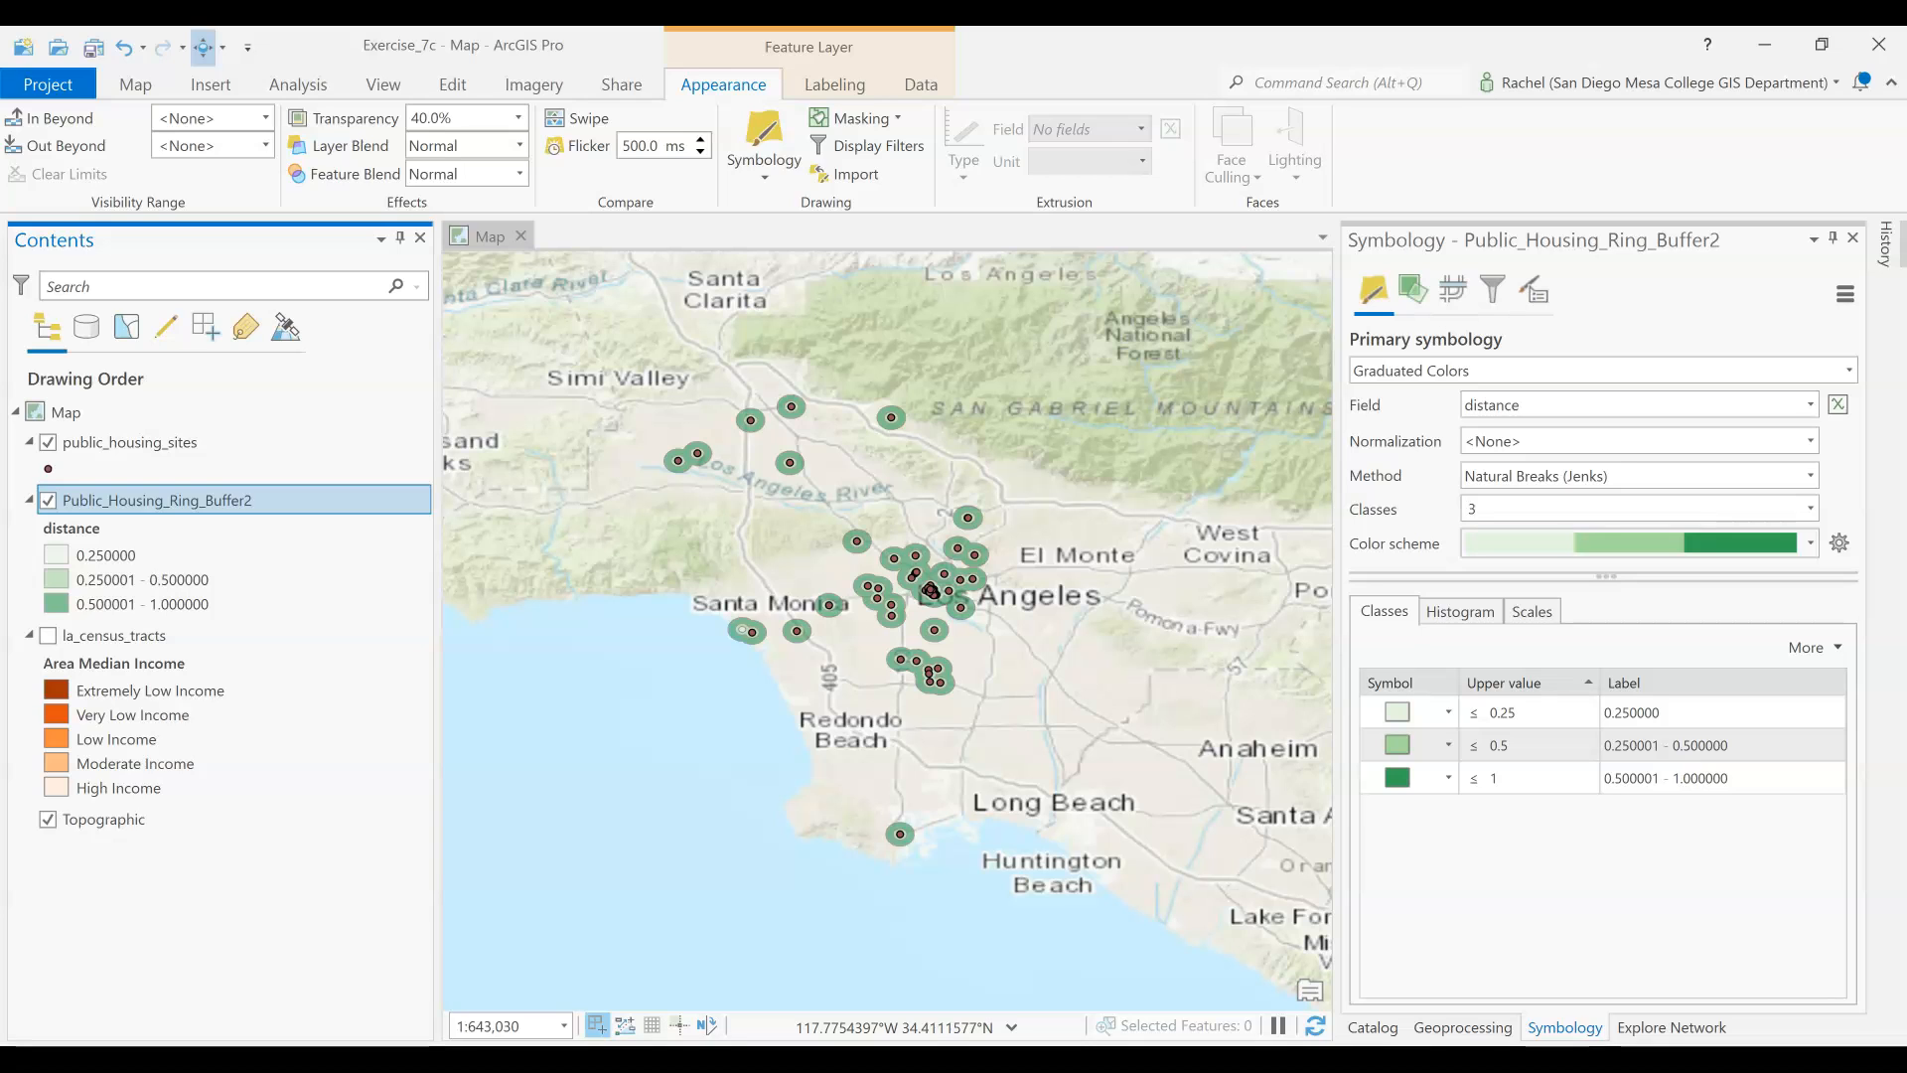
click(1372, 1026)
mouse_move(1519, 978)
mouse_down()
mouse_move(242, 362)
mouse_move(123, 497)
mouse_move(110, 442)
mouse_up()
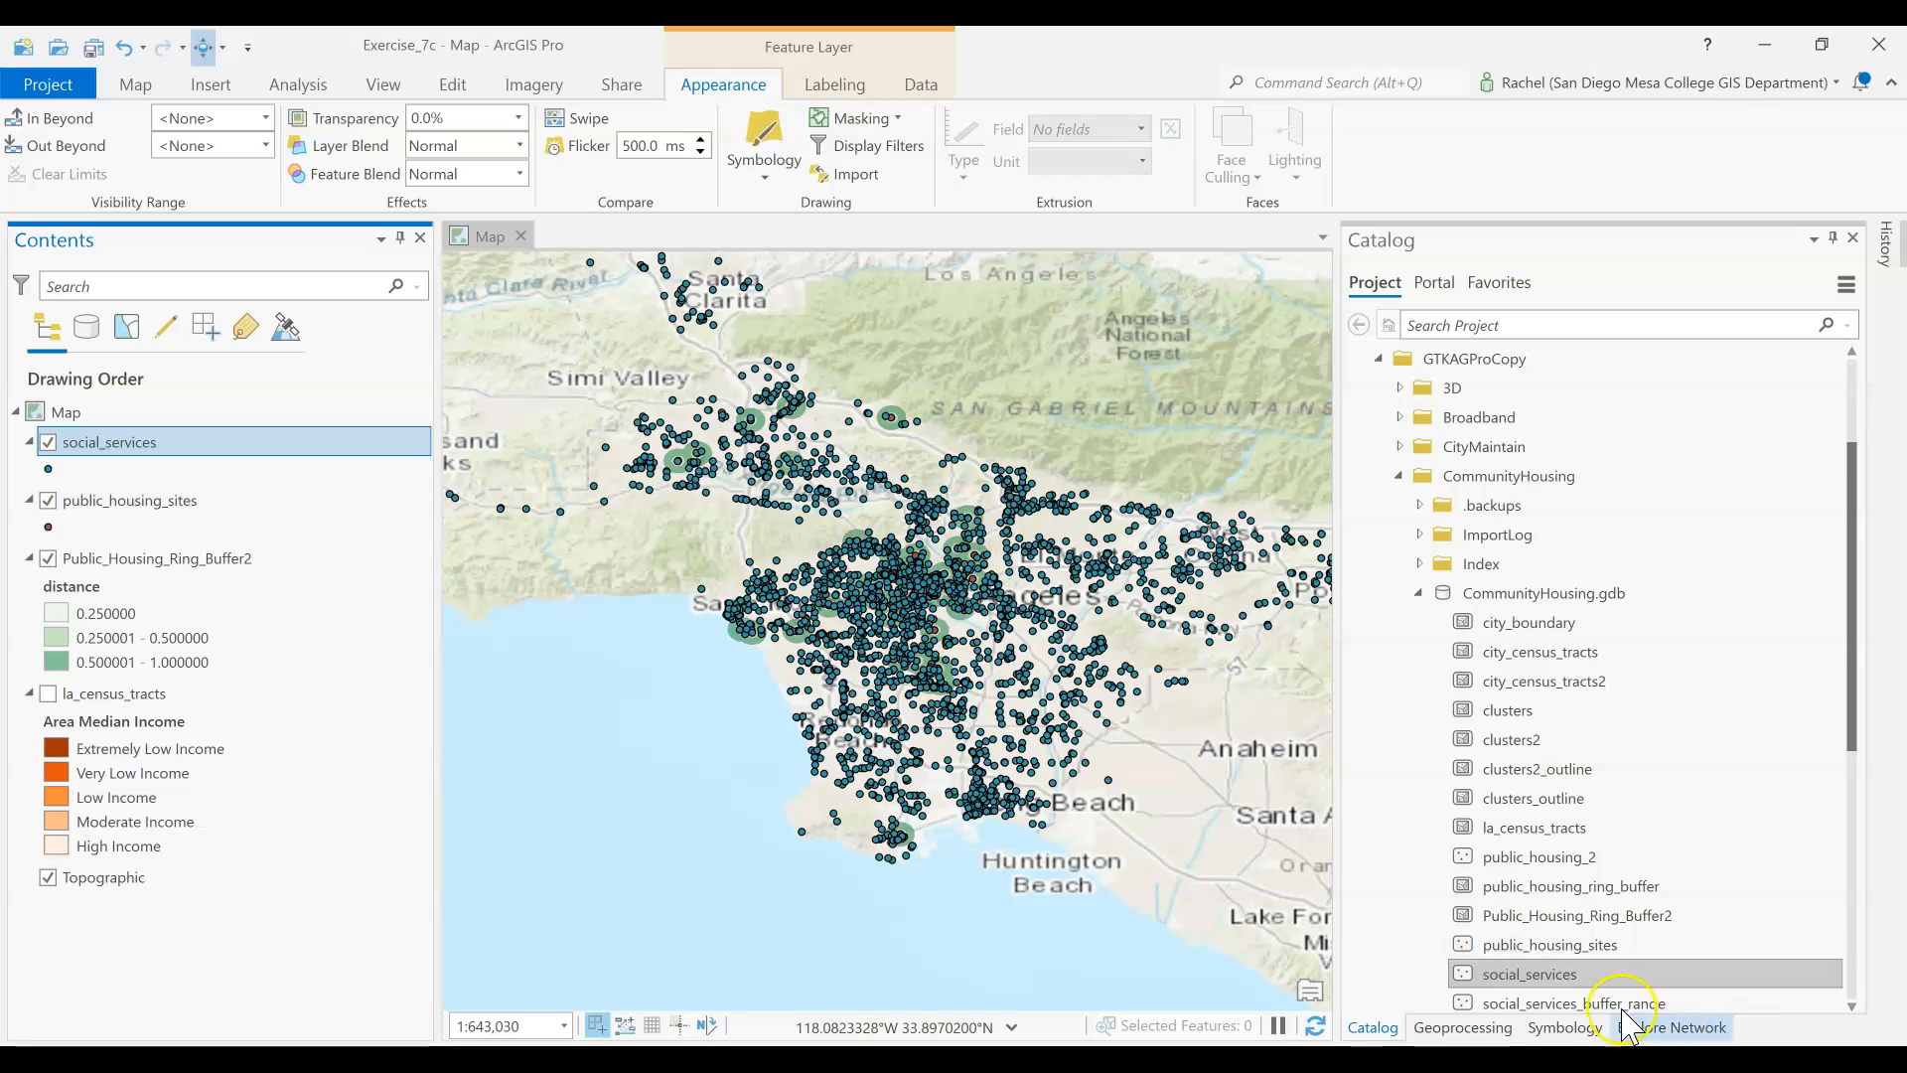
Add the social_services_buffer_range feature class from CommunityHousing.gdb to the map between social_services and public_housing_sites
drag(1580, 1001, 68, 481)
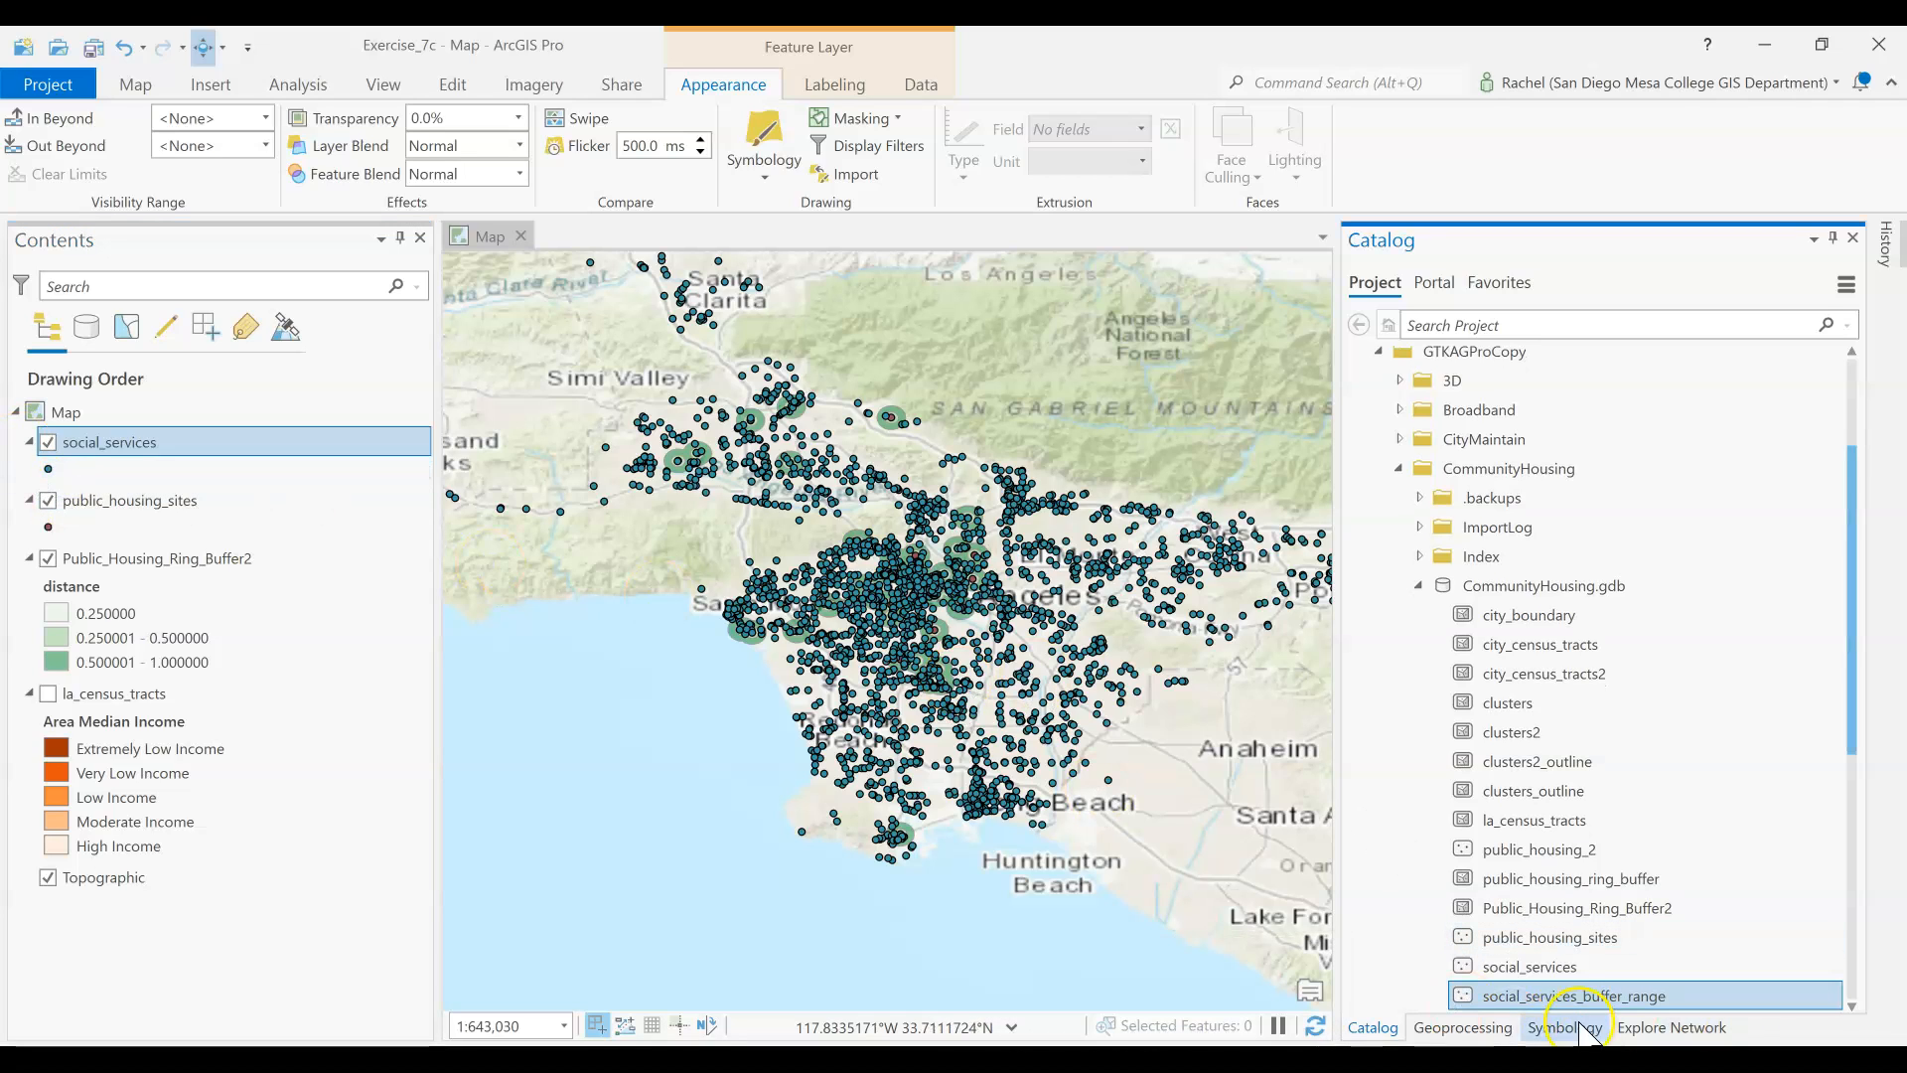
drag(1577, 997, 104, 486)
drag(1606, 1009, 61, 491)
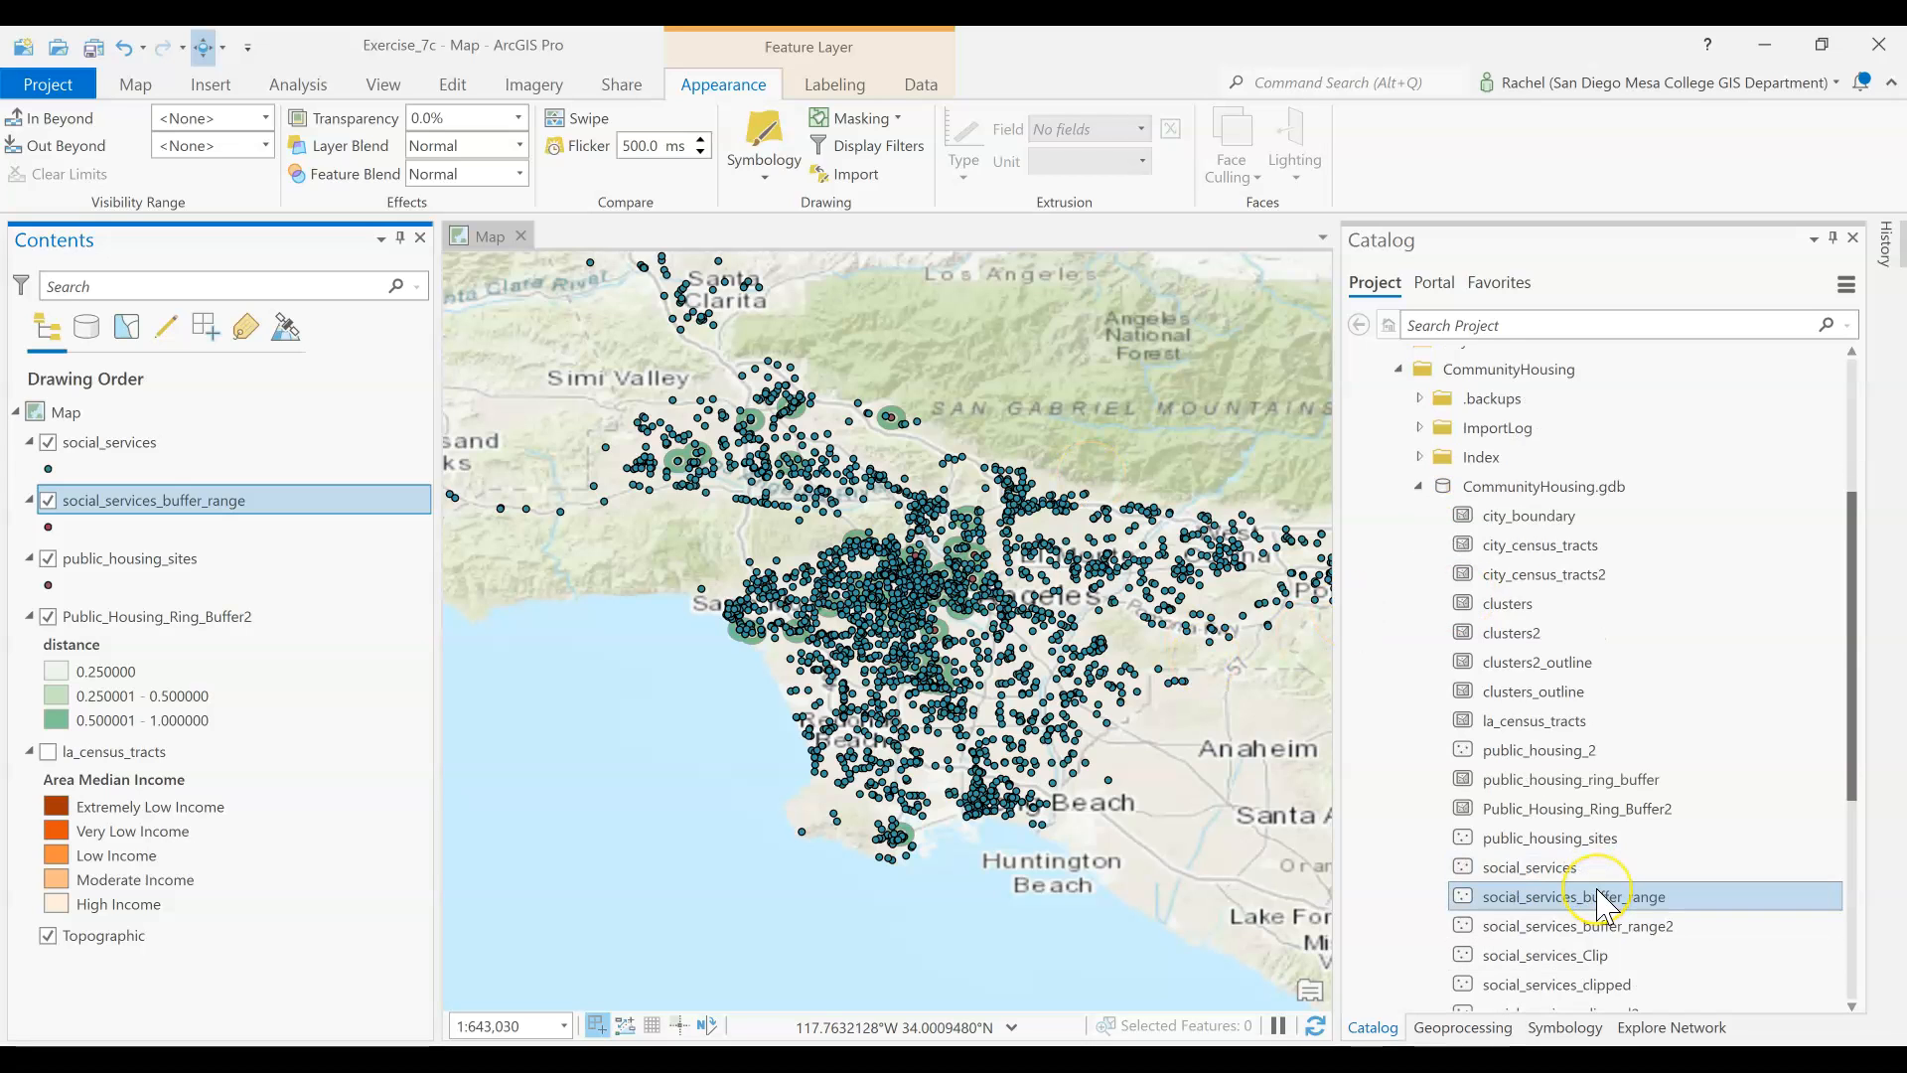
scroll(1606, 904, down, 2)
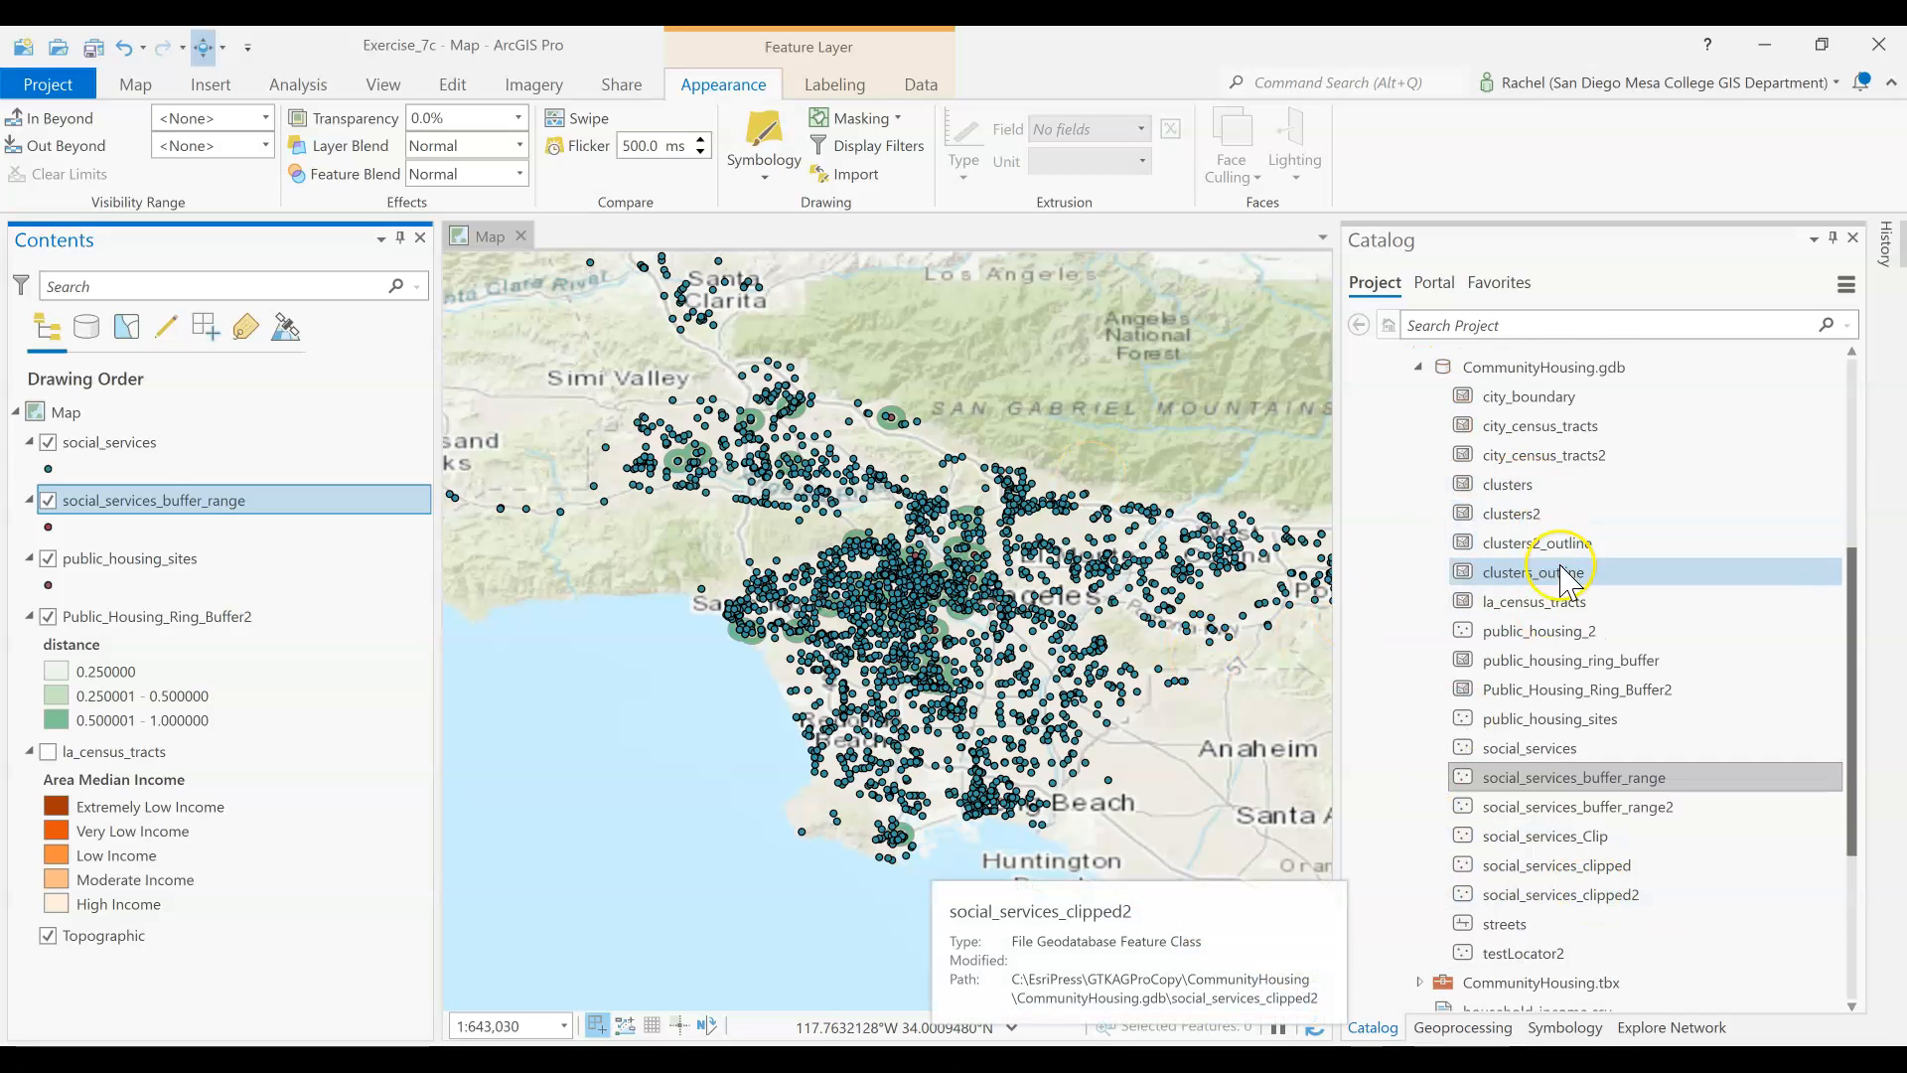
scroll(1575, 581, up, 2)
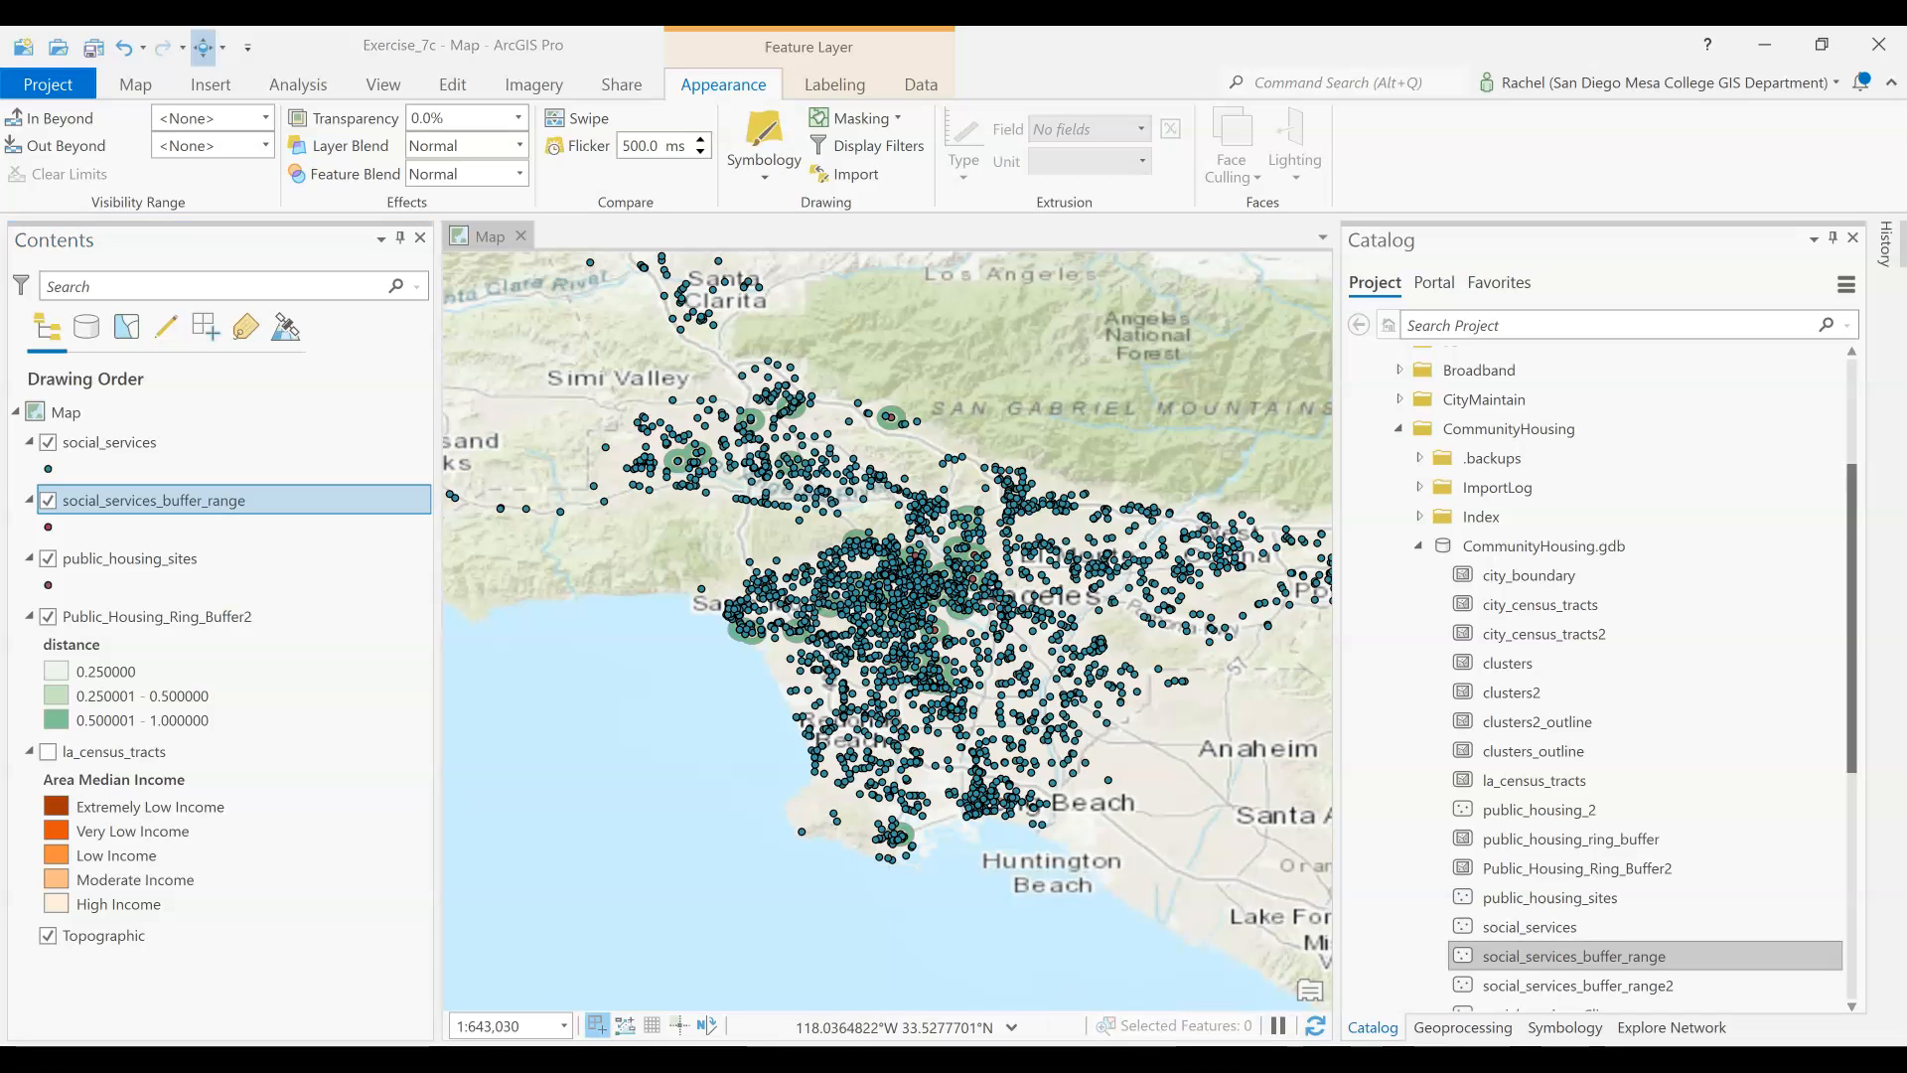
click(1051, 993)
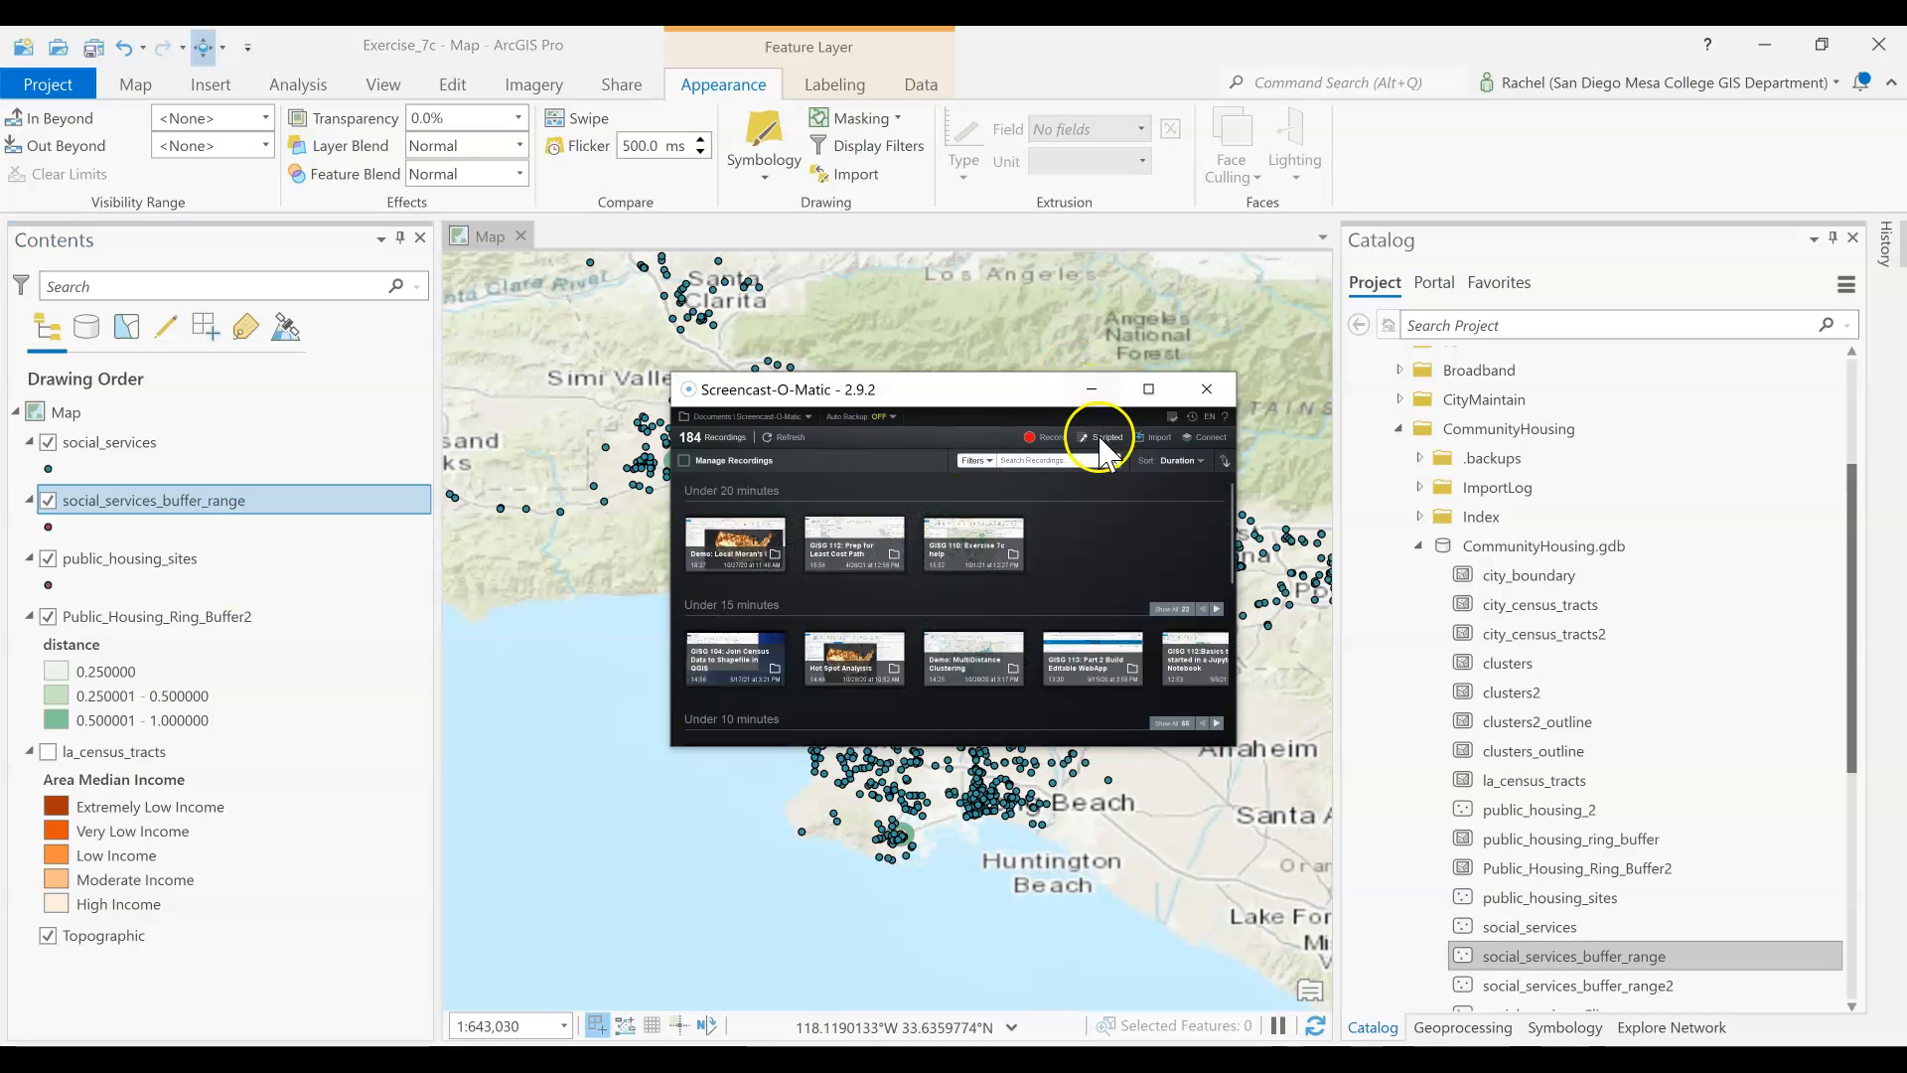